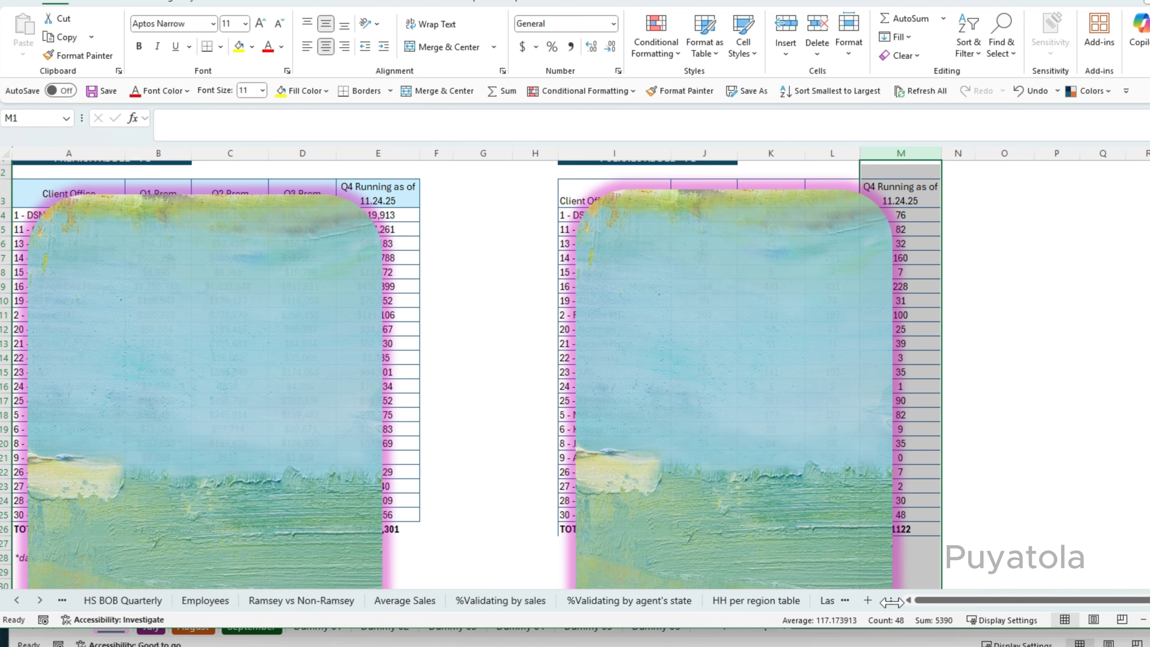
drag(892, 600, 756, 601)
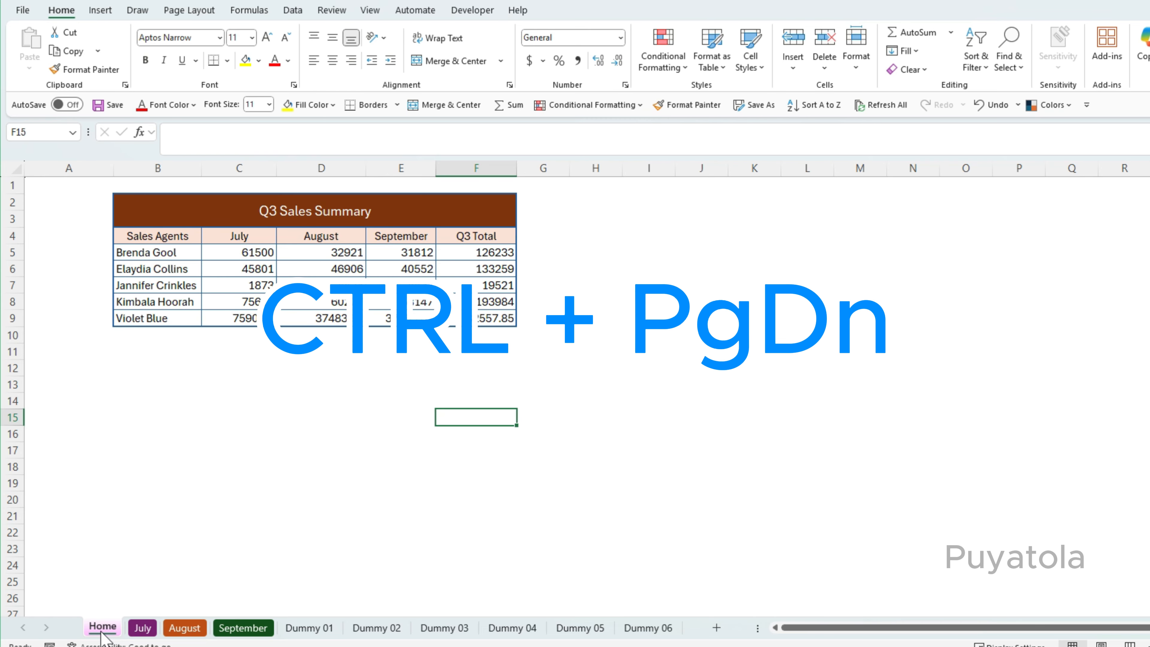
Move forward three sheets to September and back three sheets to Home using the sheet navigation shortcuts.
key(ctrl+Page_Down)
key(ctrl+Page_Down)
key(ctrl+Page_Down)
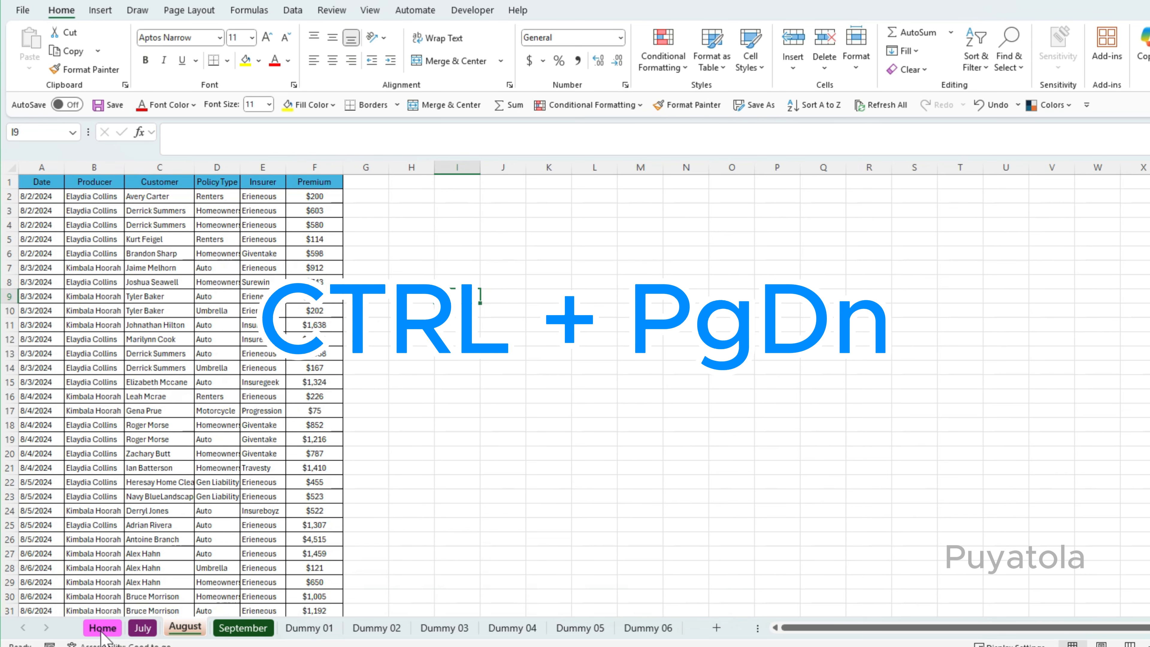
key(ctrl+Page_Up)
key(ctrl+Page_Up)
key(ctrl+Page_Up)
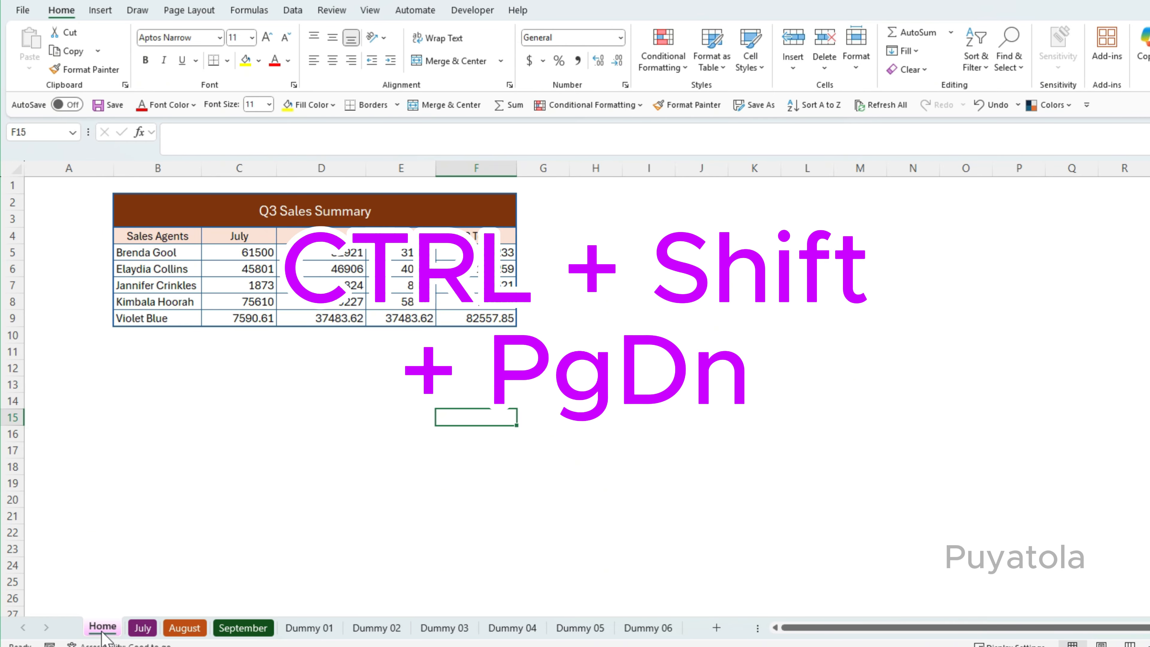
Extend the sheet selection forward from Home through Dummy 02 as a group, then activate Dummy 03 alone.
key(ctrl+shift+Page_Down)
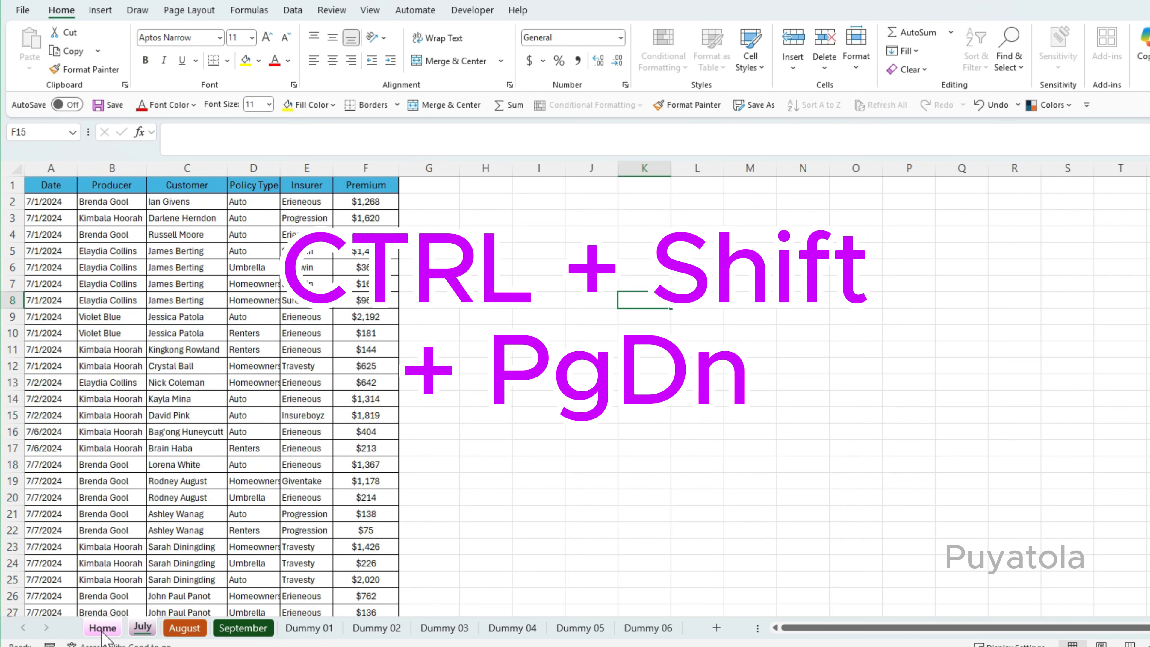
key(ctrl+shift+Page_Down)
key(ctrl+shift+Page_Down)
key(ctrl+shift+Page_Down)
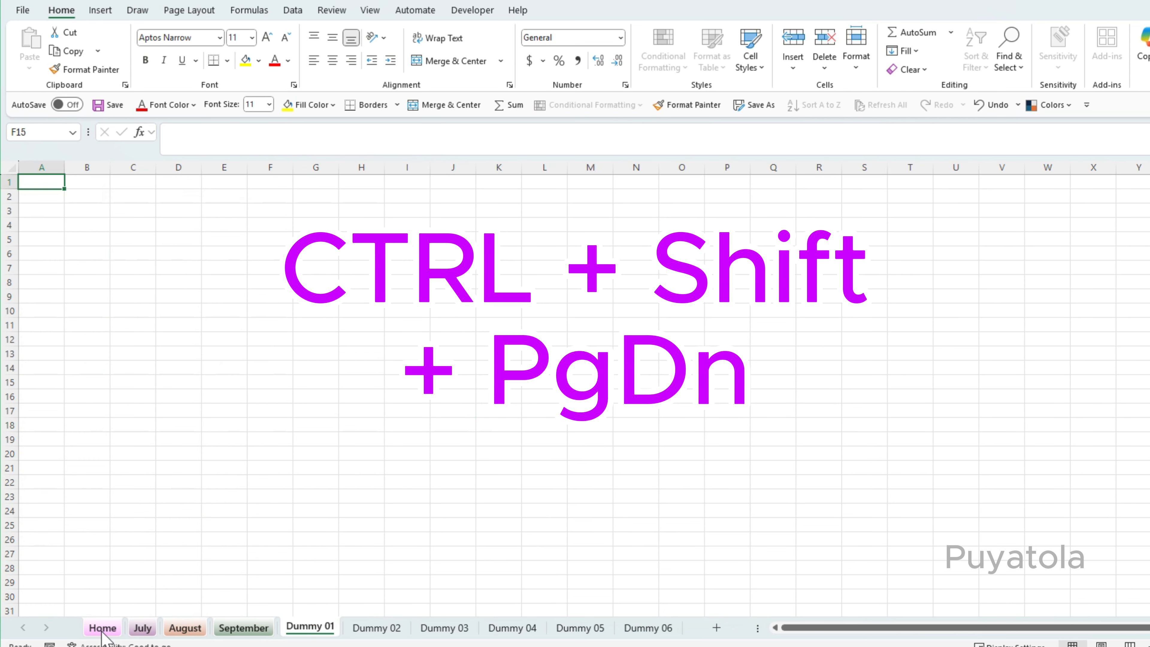
key(ctrl+shift+Page_Down)
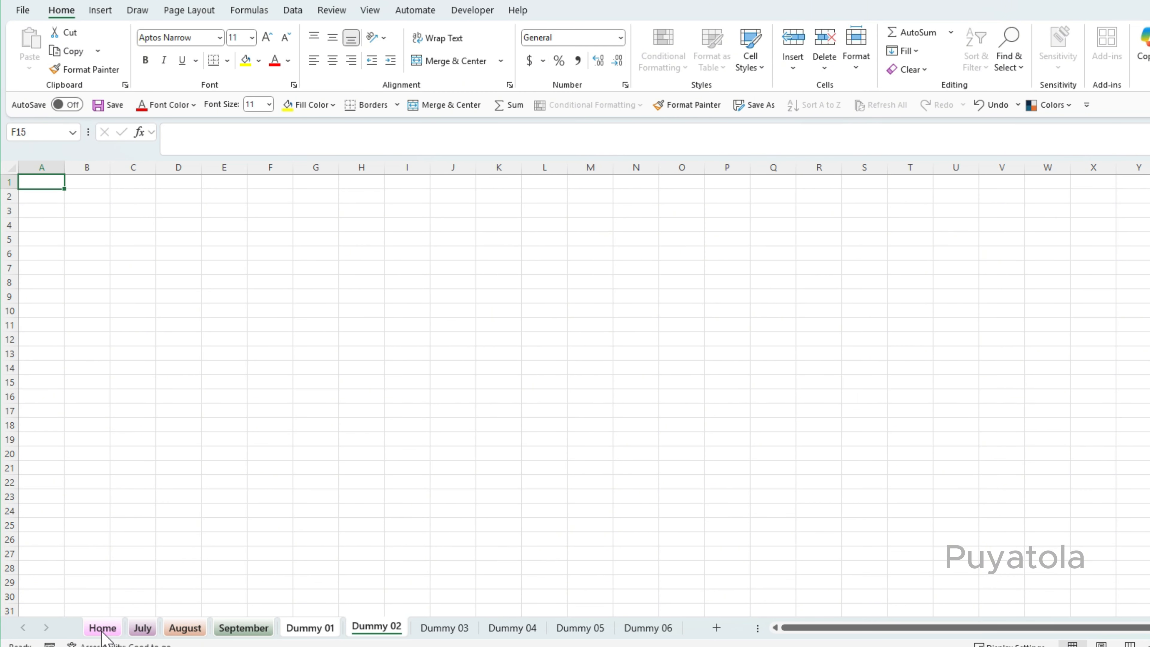
click(428, 629)
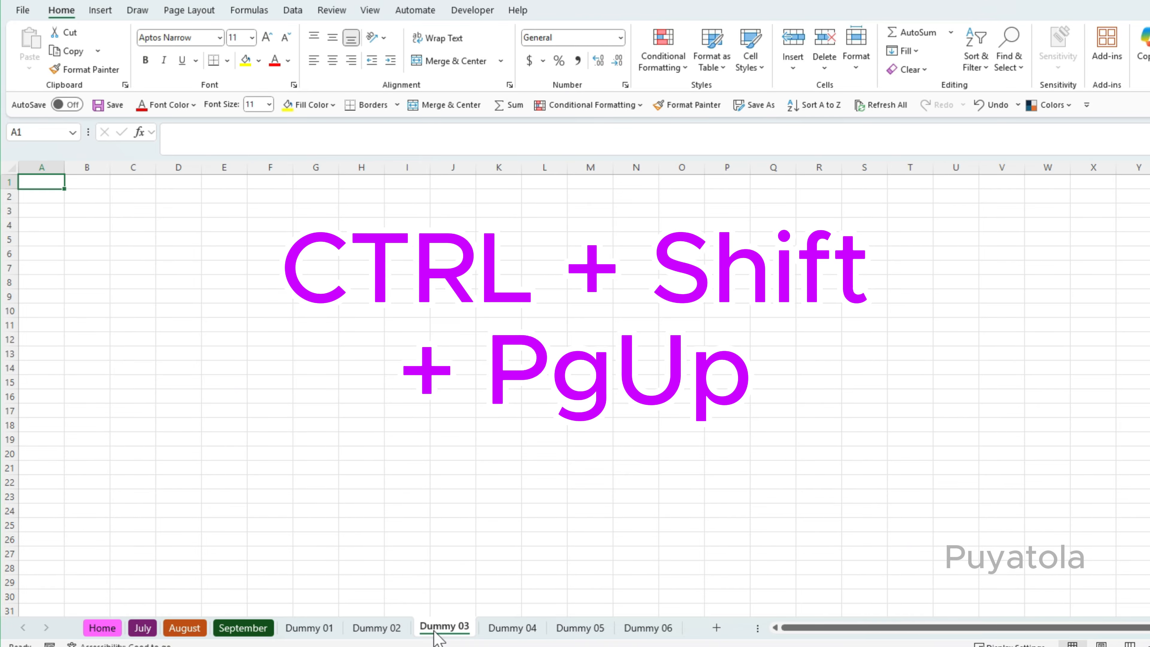
Extend the sheet selection backward from Dummy 03 to Home, grouping all those sheets, and dismiss the tab menu.
key(ctrl+shift+Page_Up)
key(ctrl+shift+Page_Up)
key(ctrl+shift+Page_Up)
key(ctrl+shift+Page_Up)
key(ctrl+shift+Page_Up)
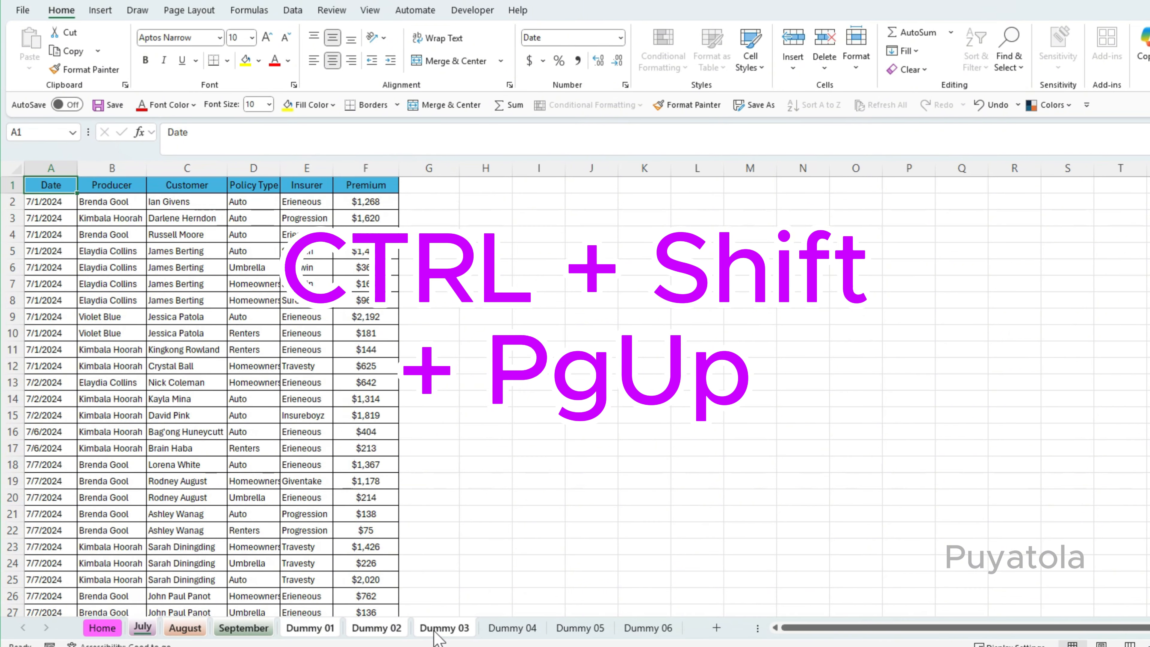
key(ctrl+shift+Page_Up)
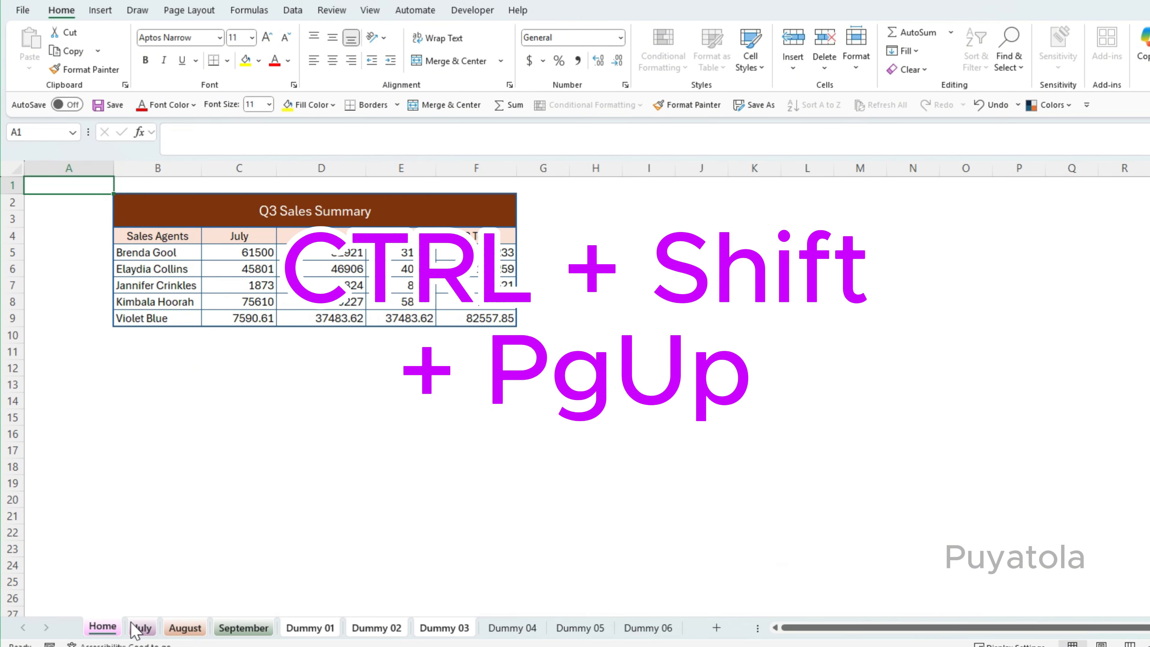
right_click(378, 633)
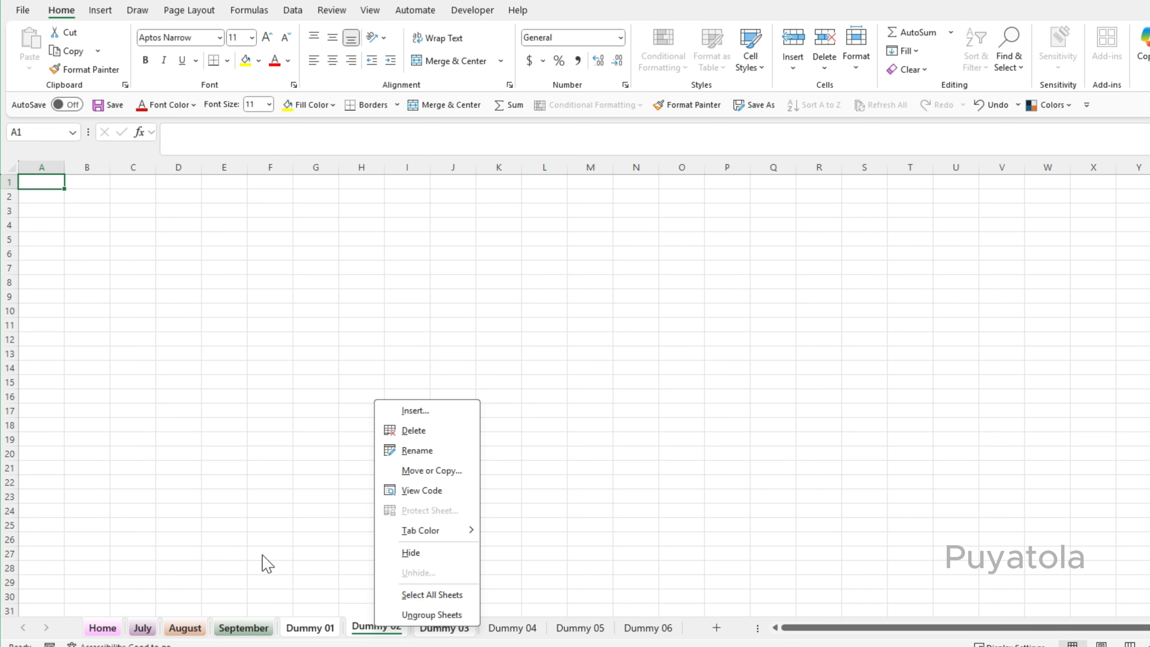
key(Escape)
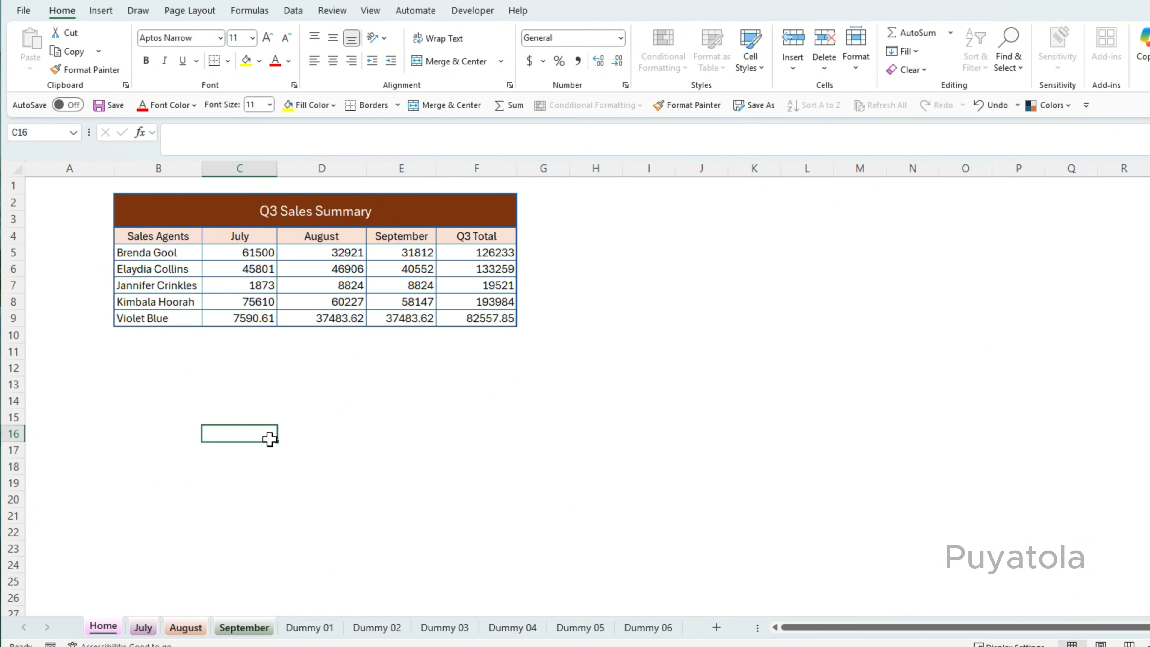
Ungroup the sheets by activating Dummy 01, then return to the Home sheet.
click(339, 497)
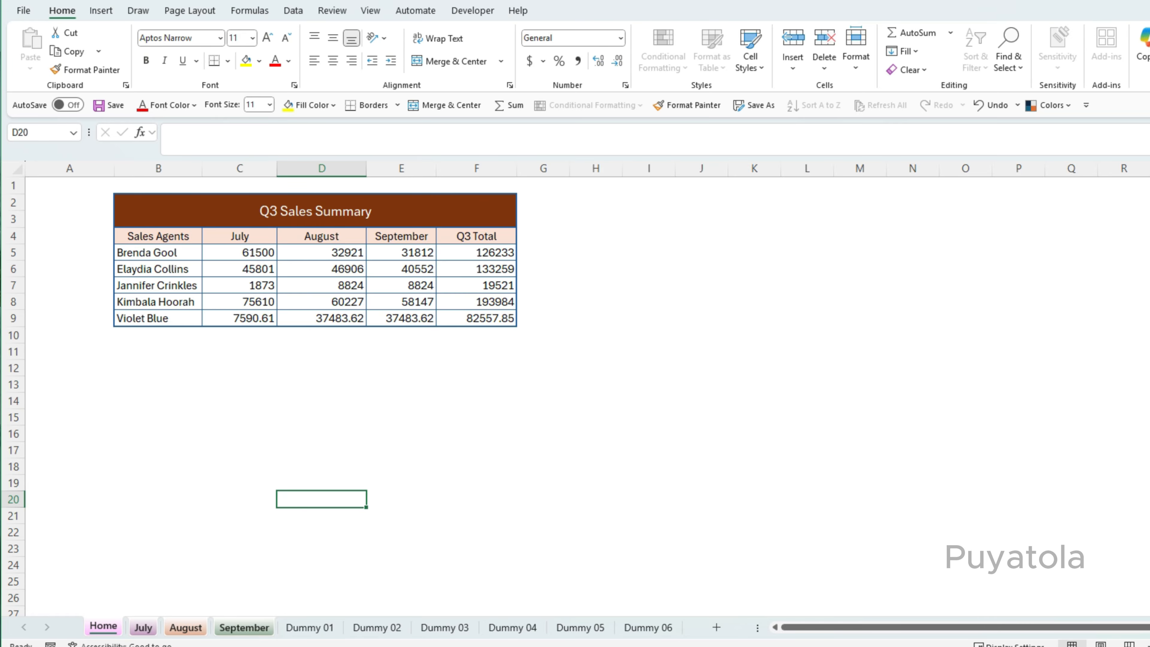
click(535, 488)
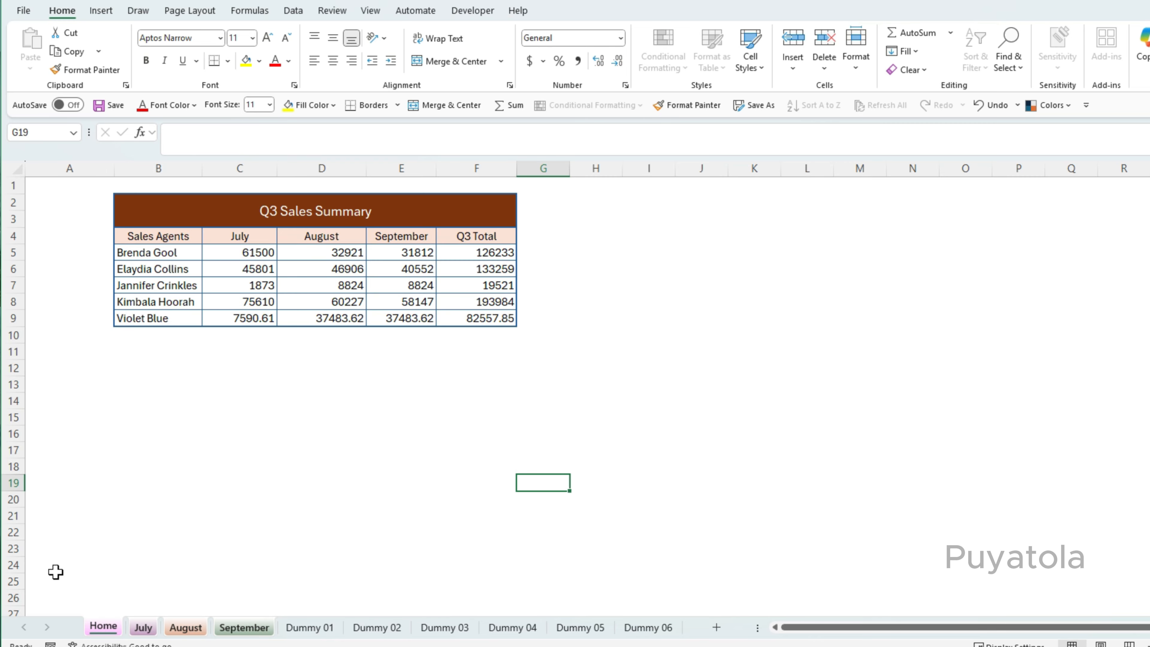
click(309, 627)
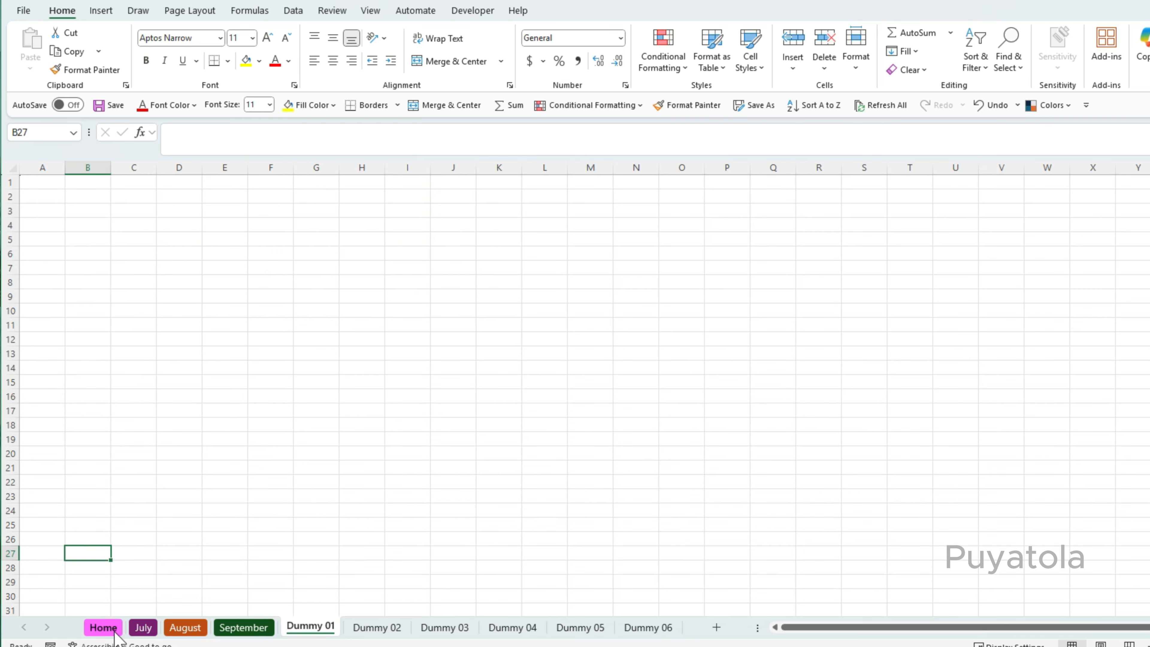
click(103, 626)
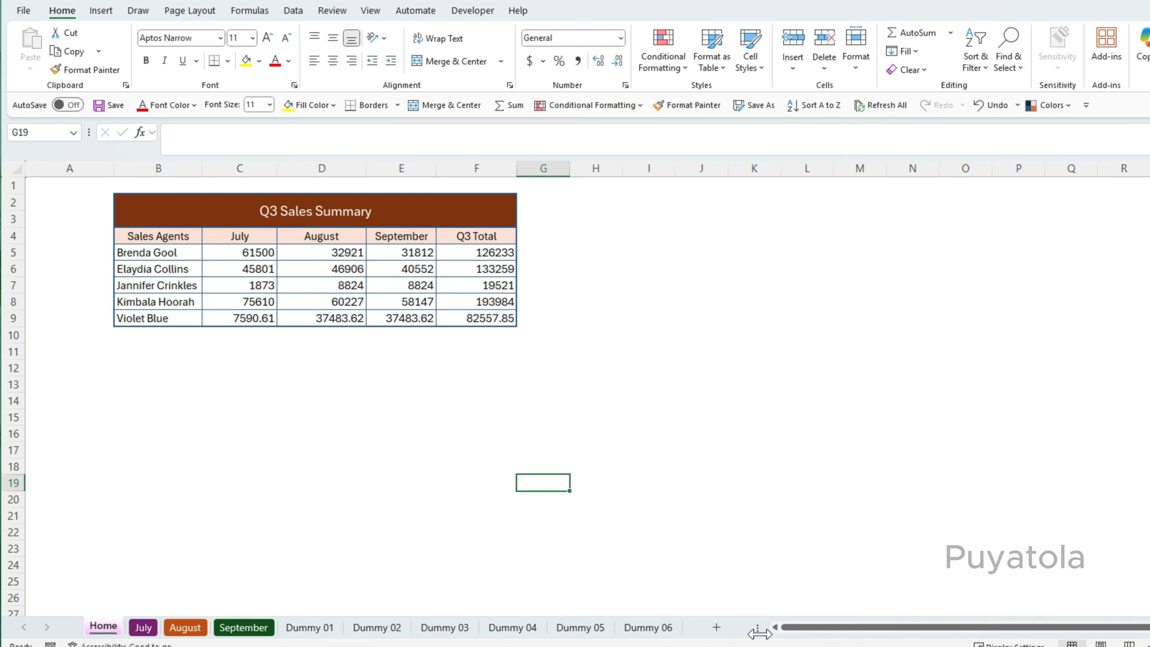
Shrink the sheet tab area, then open the full sheet list and activate Home from it.
drag(759, 633, 487, 632)
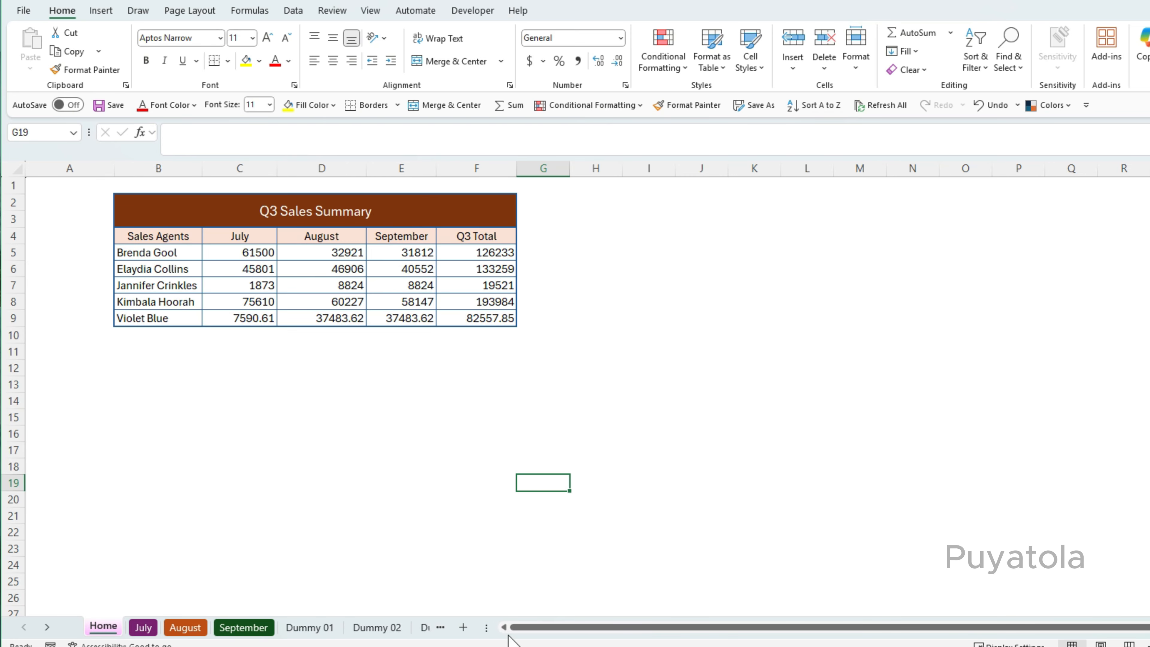
mouse_move(482, 630)
mouse_down()
mouse_move(608, 632)
mouse_move(501, 637)
mouse_up()
right_click(40, 631)
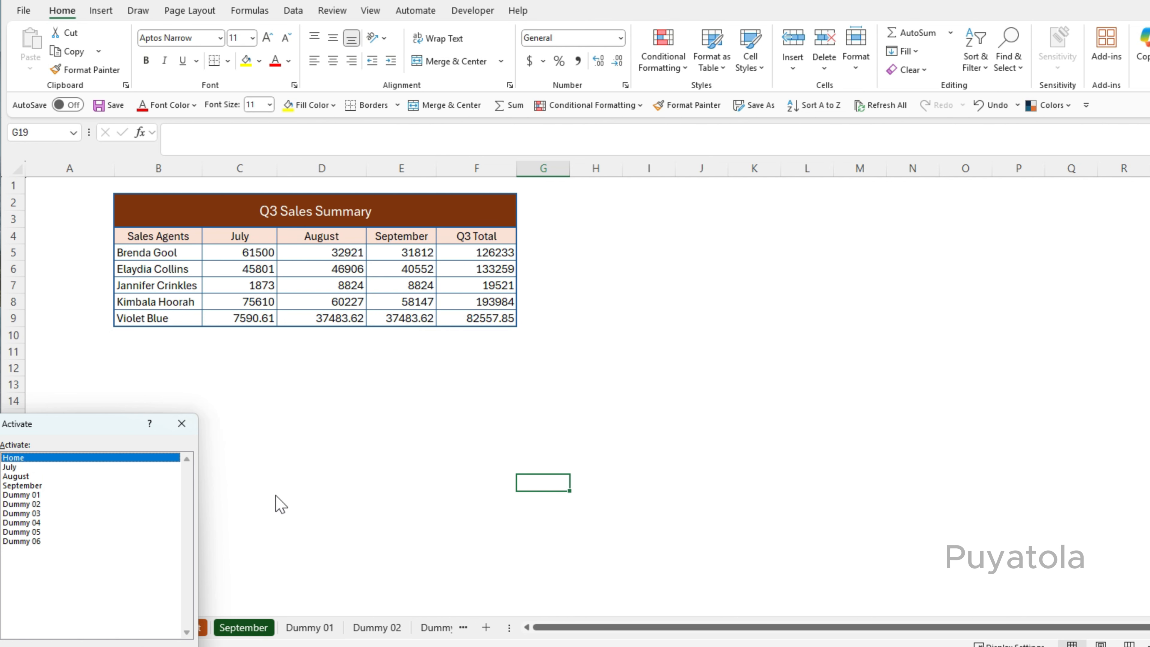
key(Return)
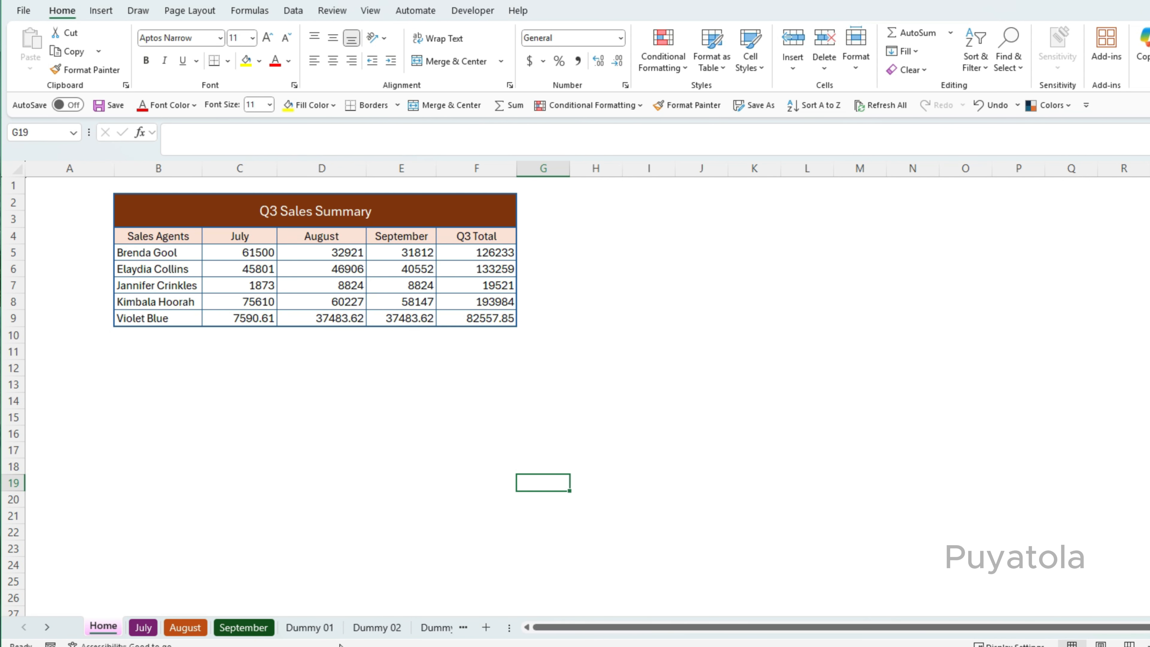
Hide the Dummy 02 sheet.
click(374, 628)
right_click(371, 629)
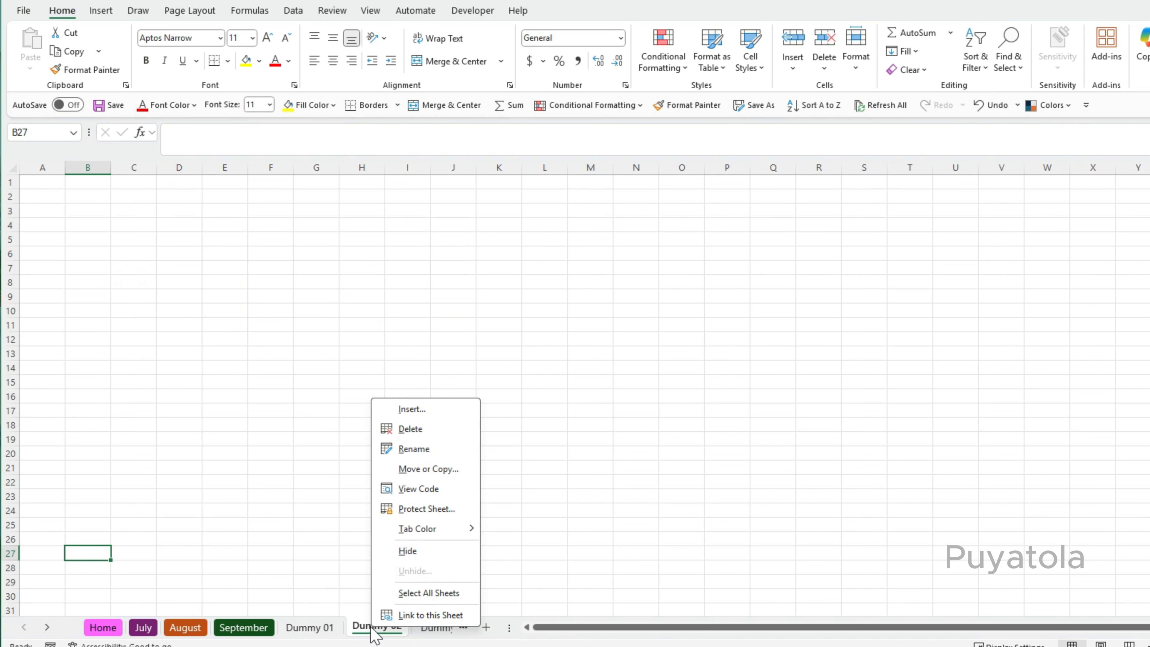
click(408, 551)
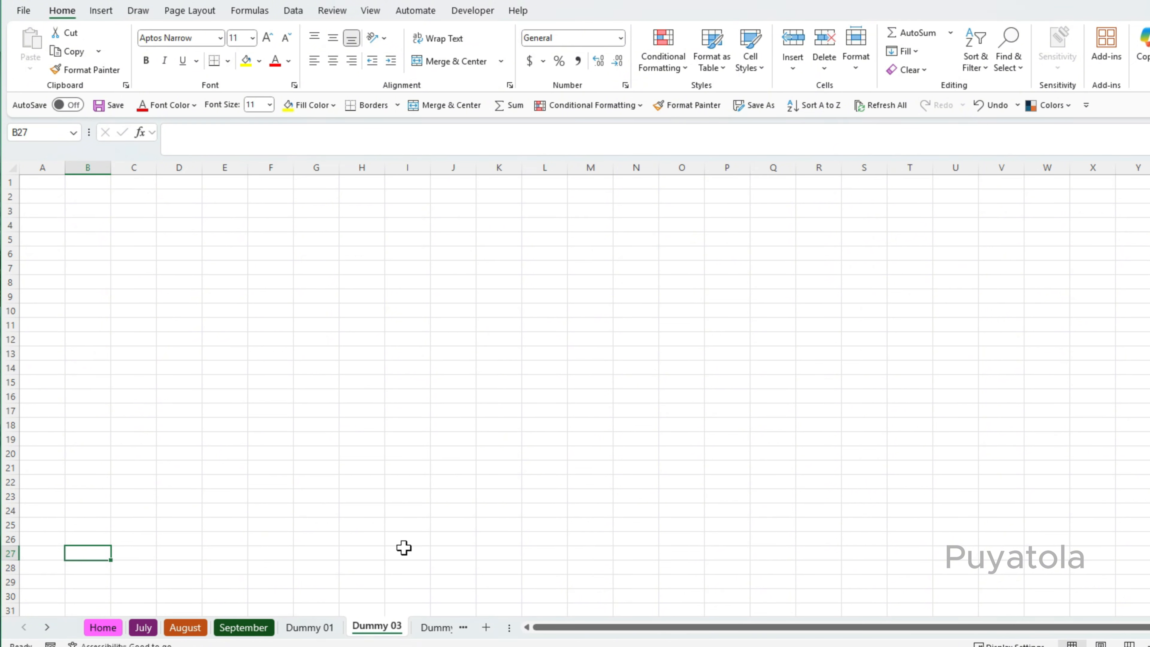
Open the full sheet list to review which sheets are listed, then close it.
right_click(45, 629)
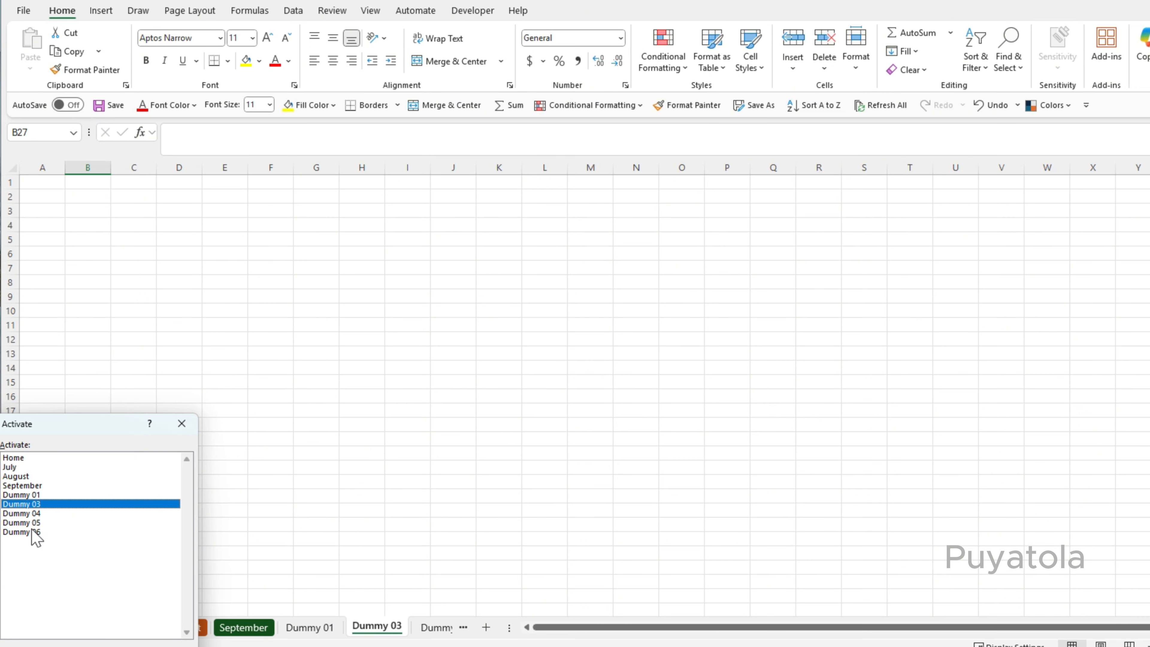
click(175, 646)
click(371, 494)
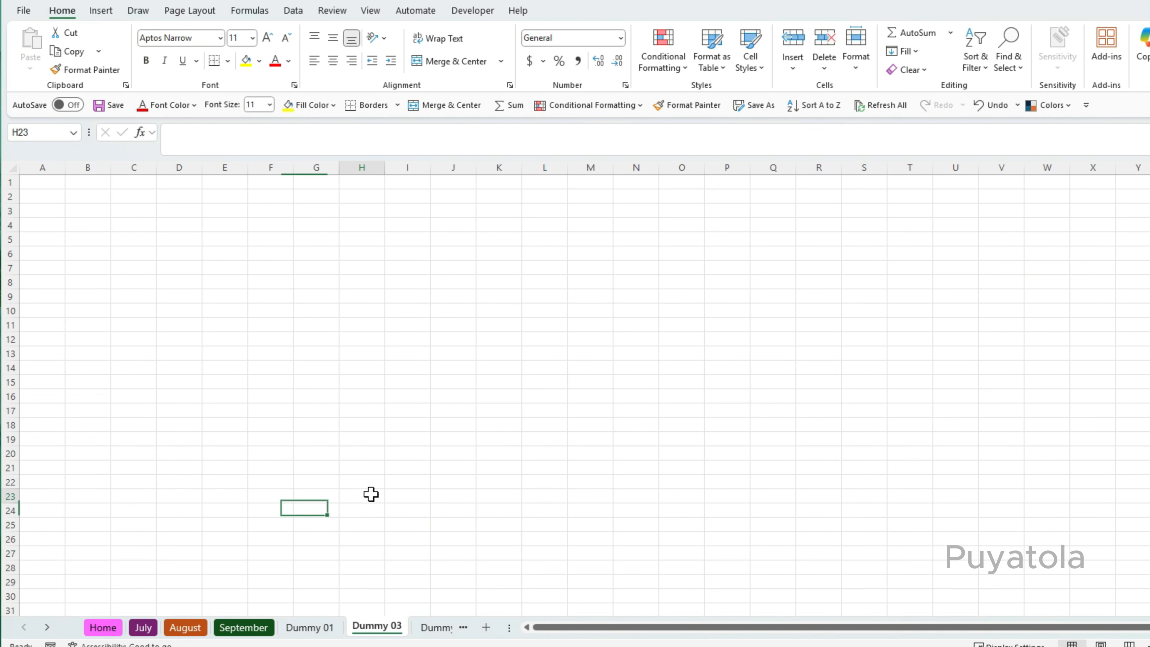
Unhide the Dummy 02 sheet.
right_click(290, 631)
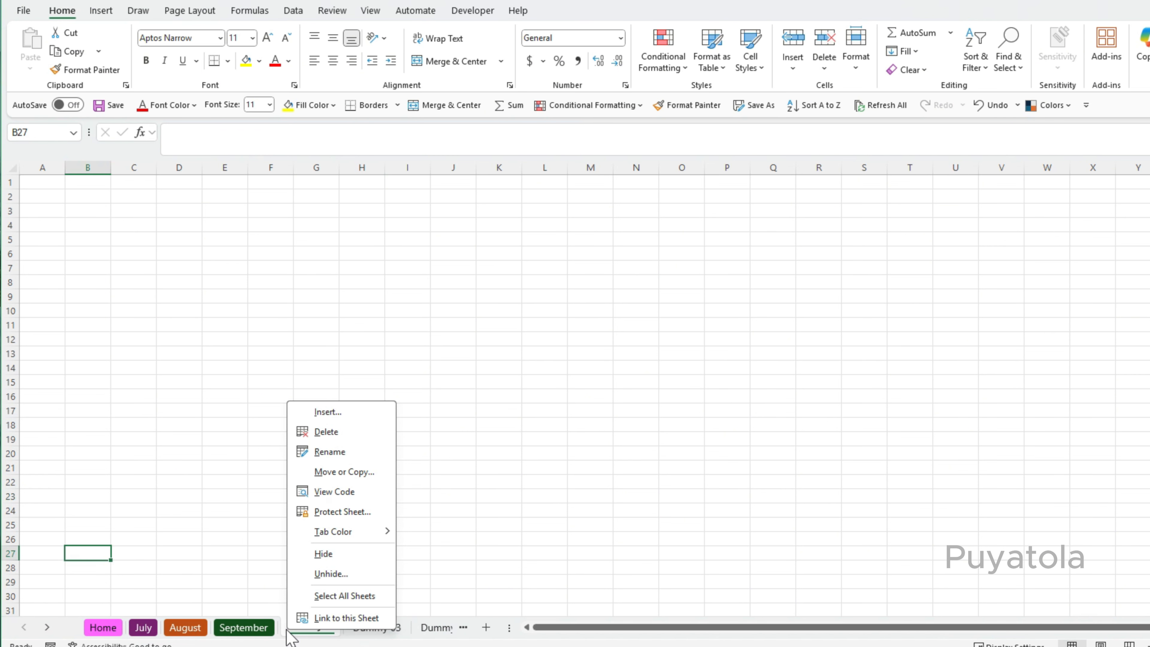
click(324, 575)
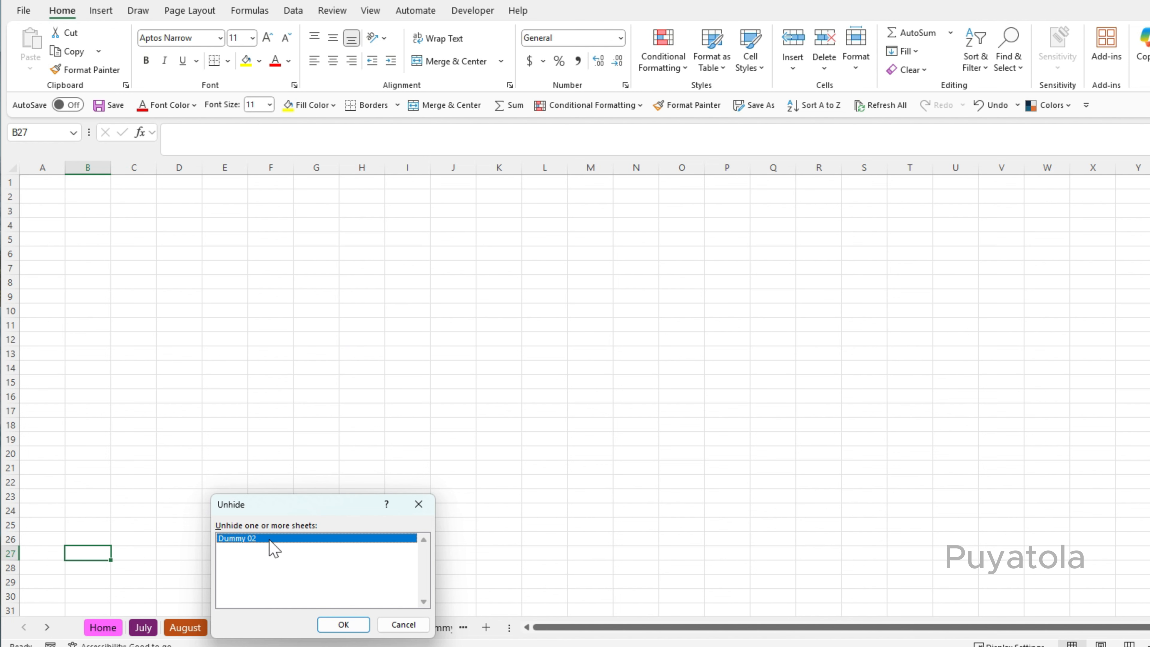
click(343, 624)
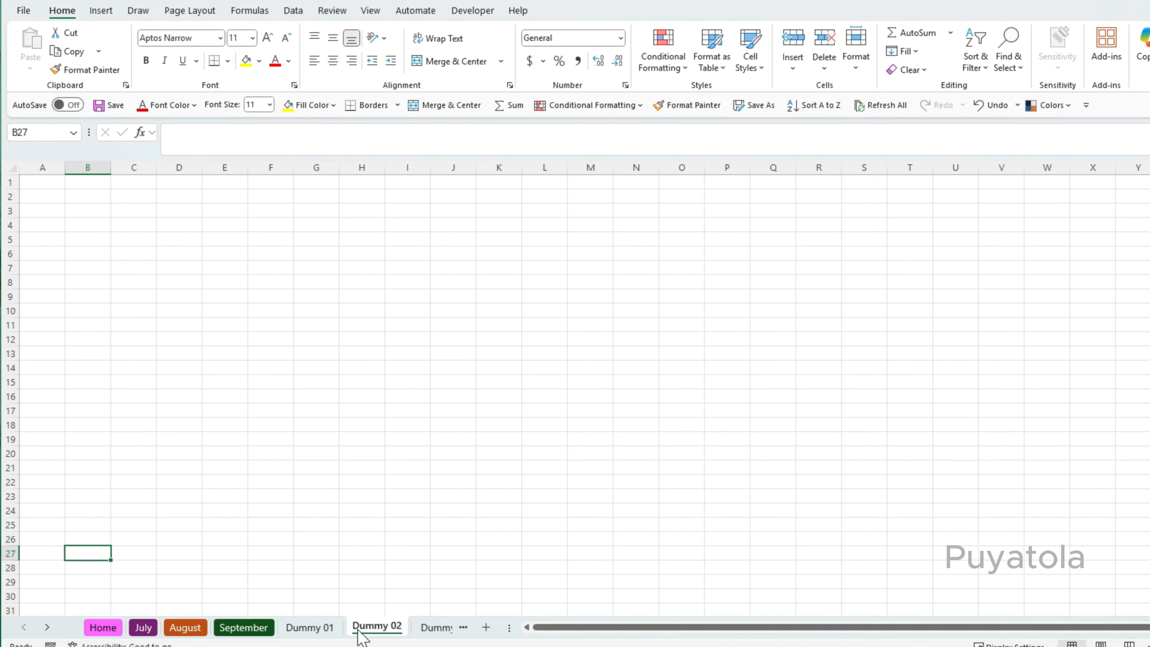
Open the full sheet list and activate the September sheet from it.
right_click(355, 629)
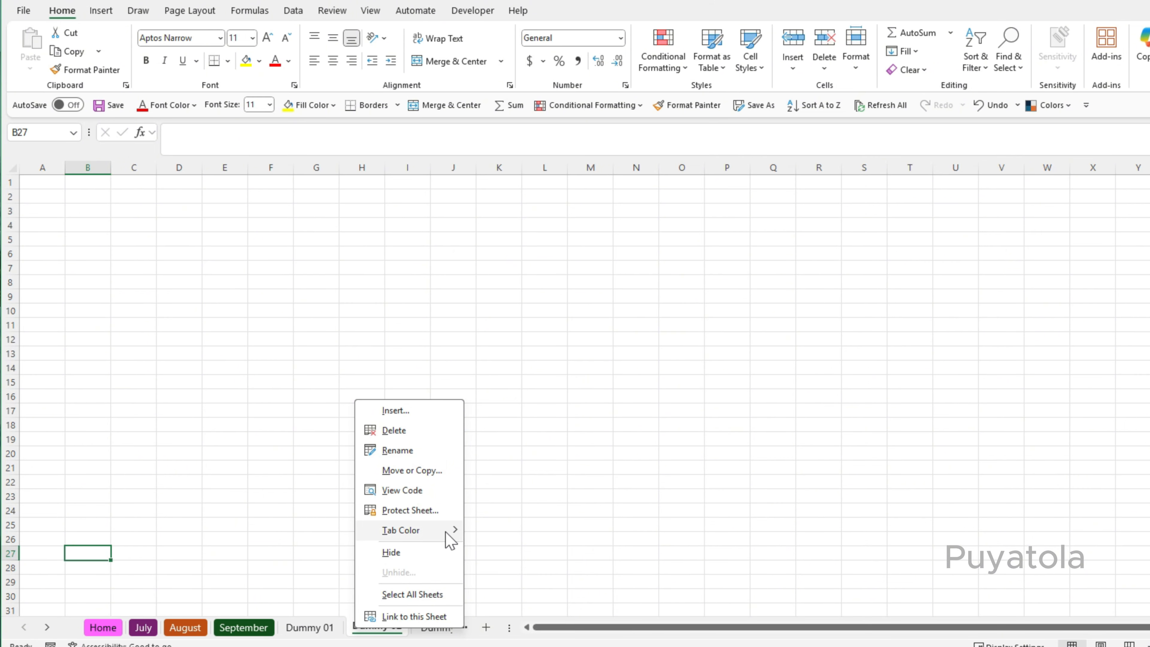
click(301, 581)
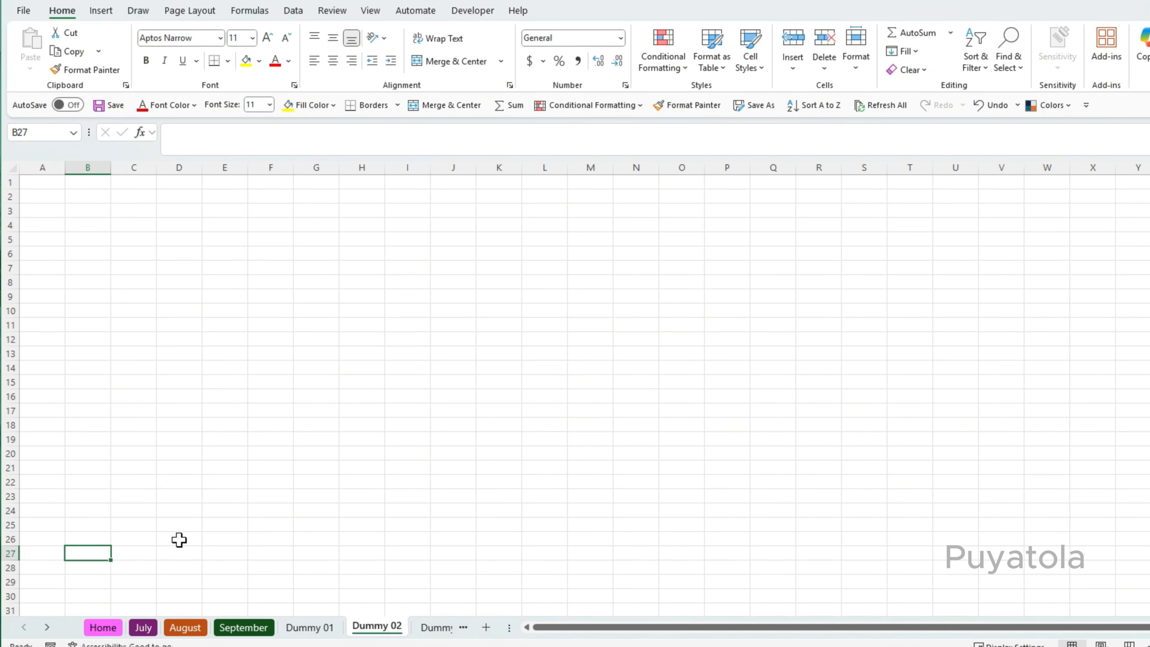
right_click(47, 627)
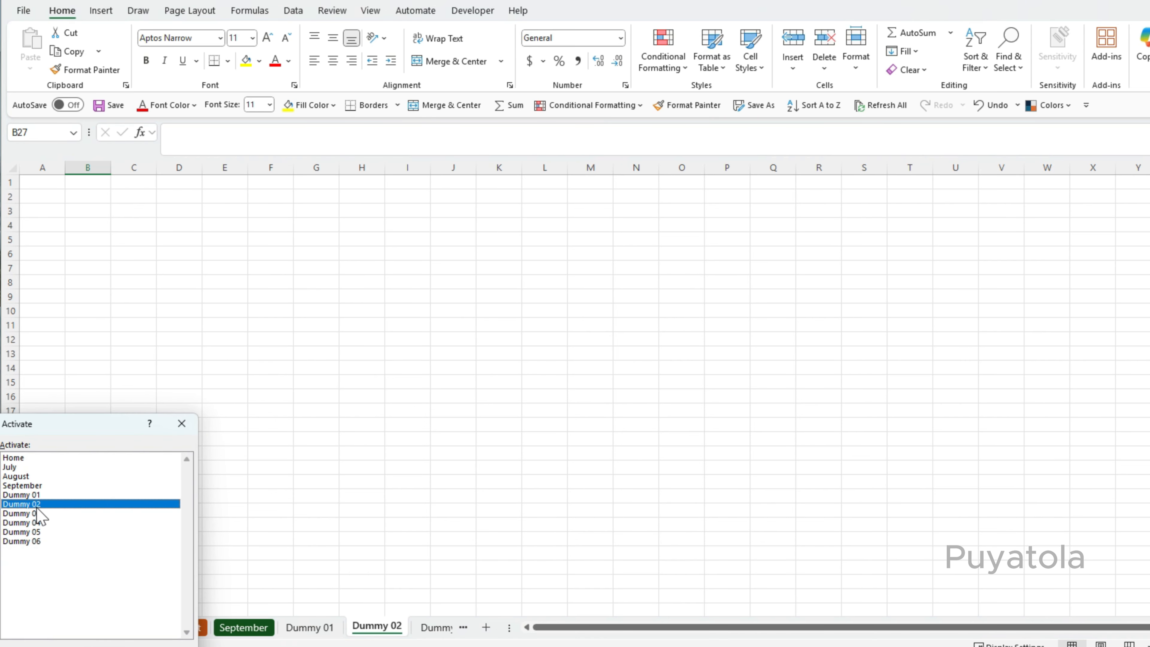
double_click(32, 485)
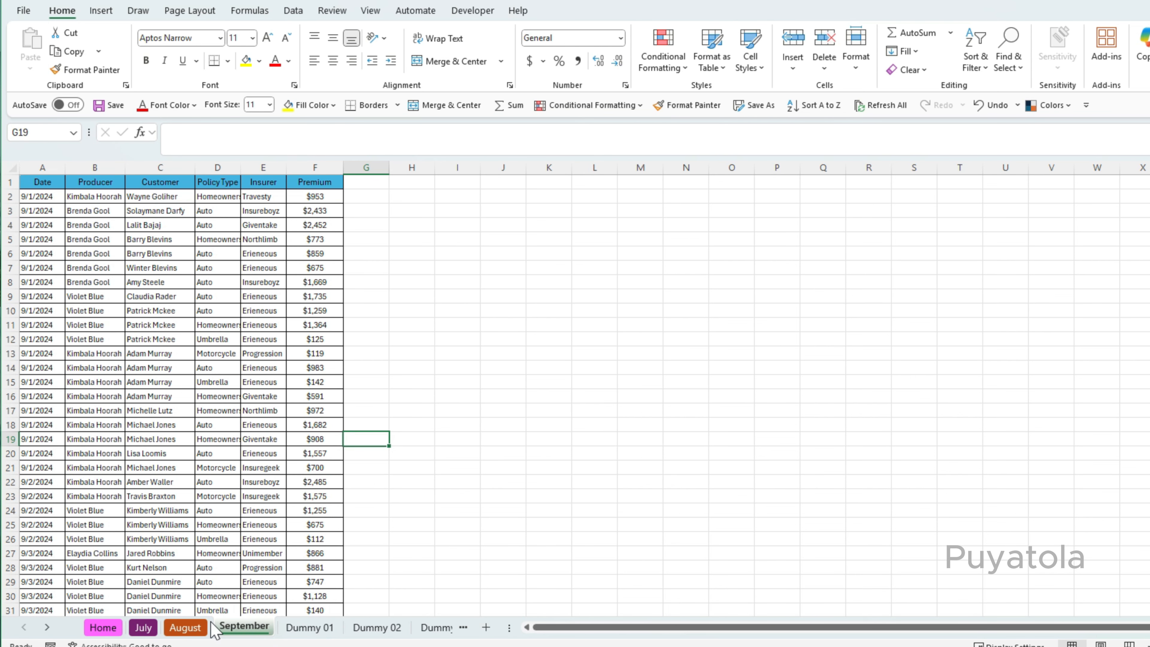
Move forward three sheets using the next-sheet shortcut.
key(ctrl+Page_Down)
key(ctrl+Page_Down)
key(ctrl+Page_Down)
key(ctrl+Page_Down)
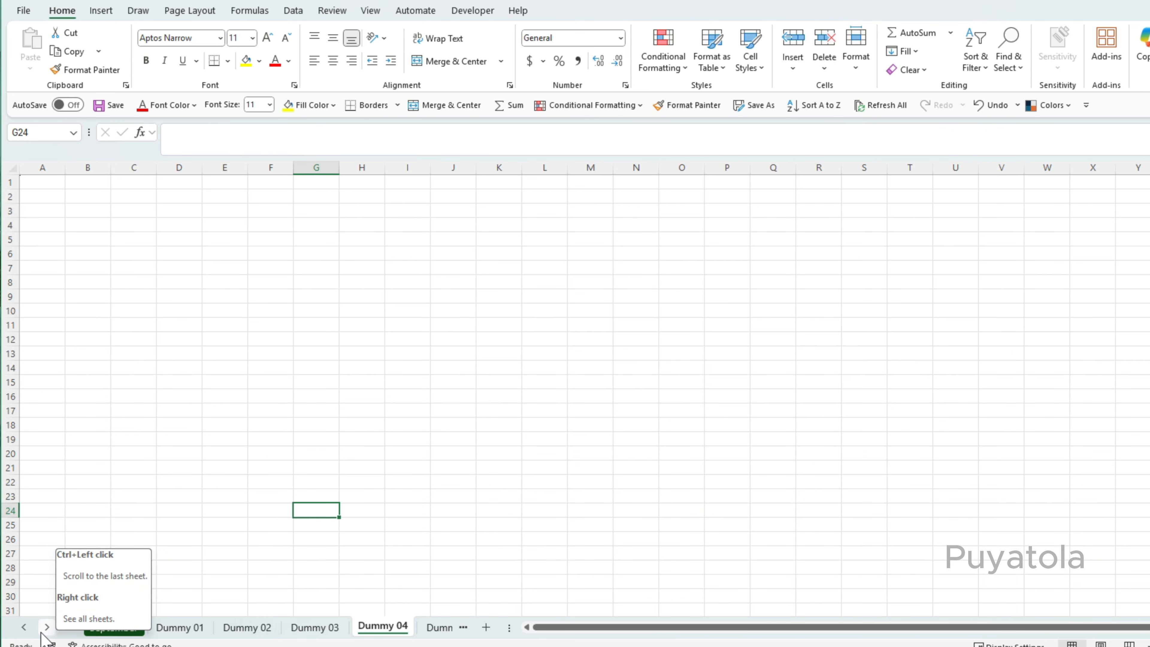
Scroll the sheet tab strip back and forth with the tab scrolling arrows.
ctrl+click(24, 627)
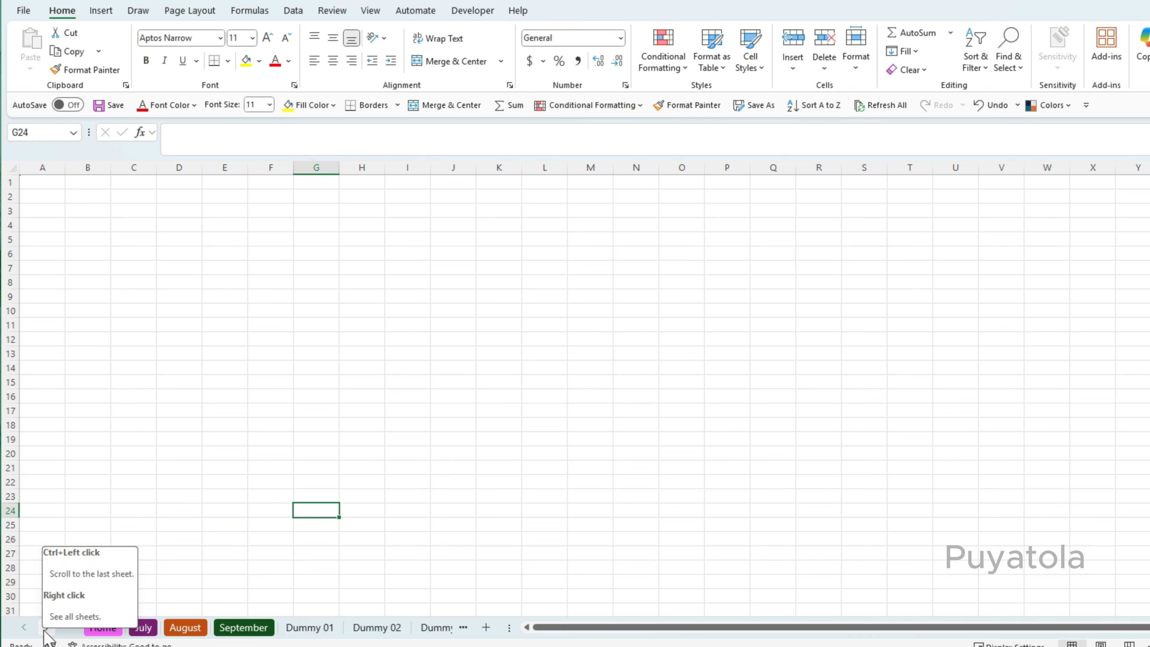
click(423, 526)
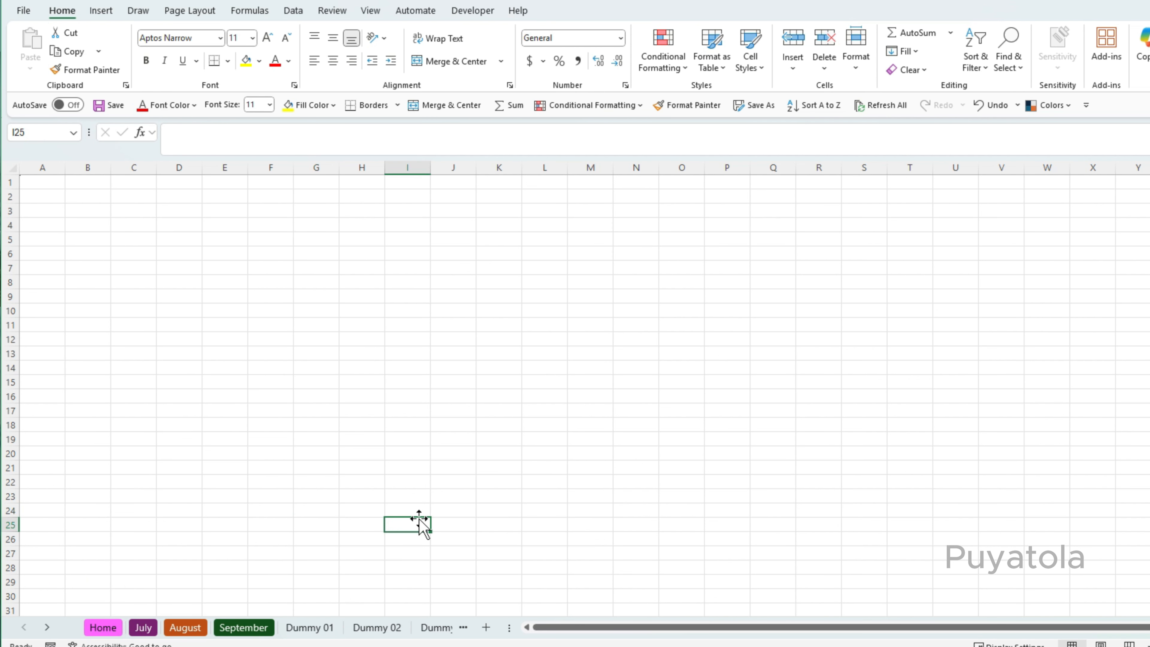
click(47, 628)
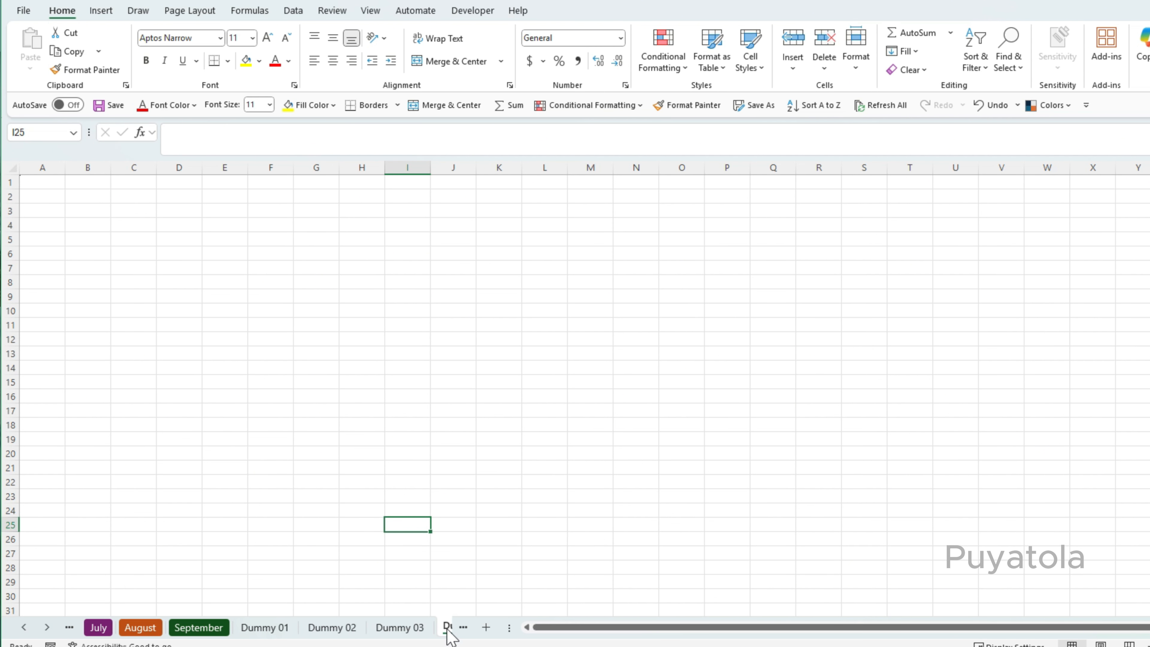
click(22, 629)
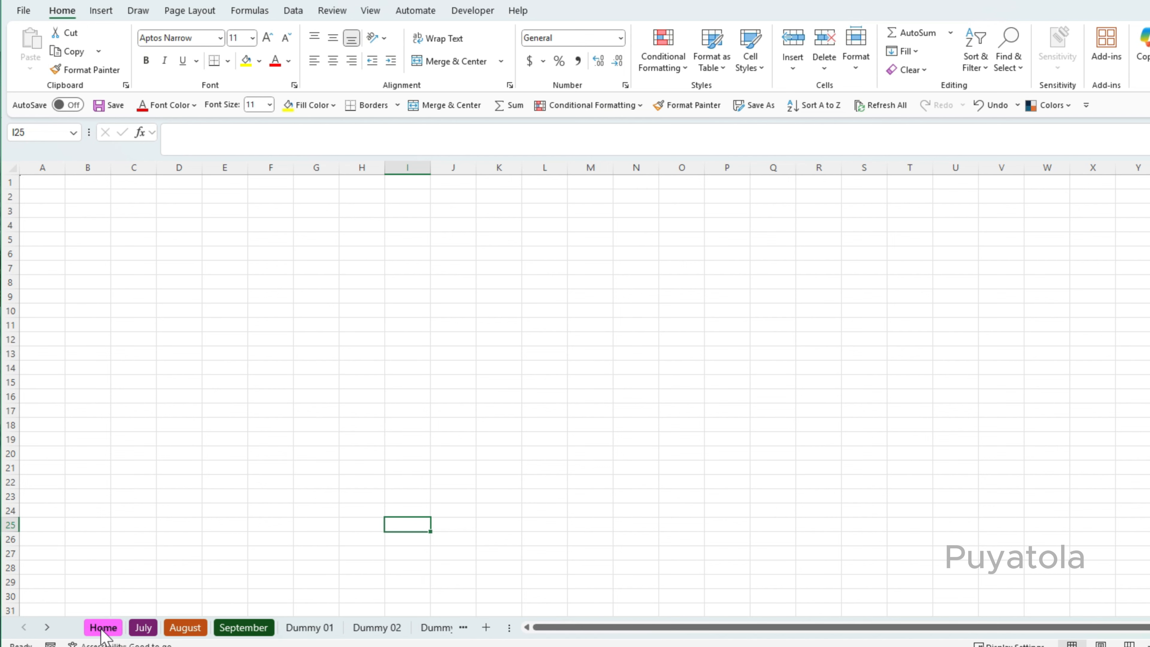
Activate the September sheet and widen the sheet tab area slightly.
click(245, 628)
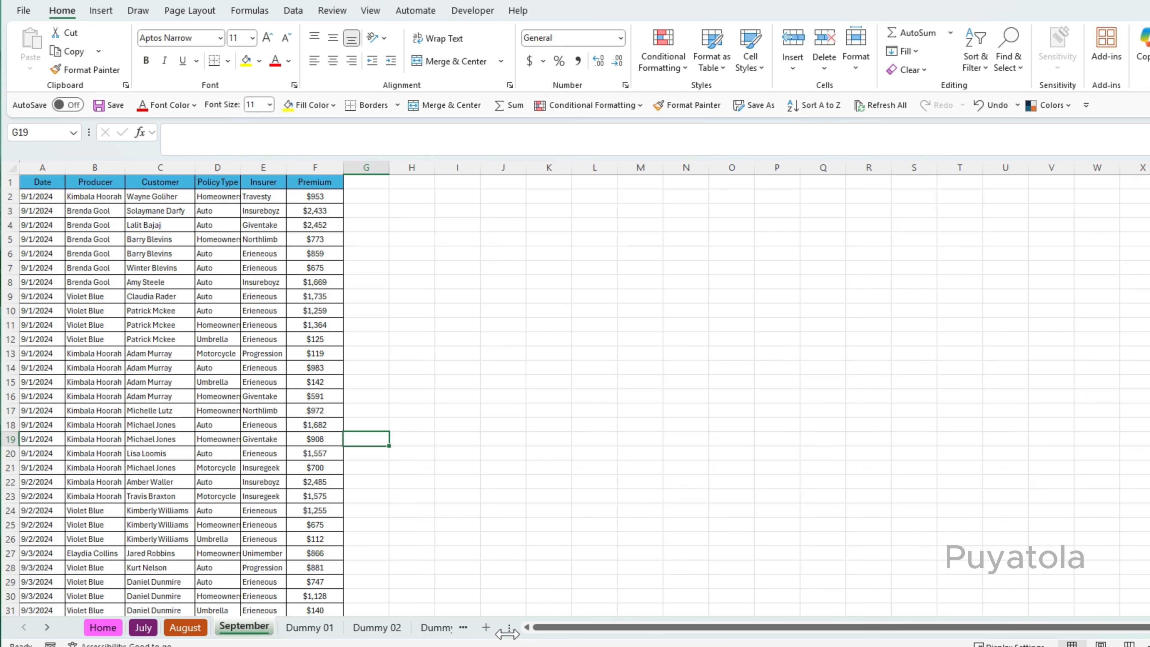
drag(509, 627, 533, 636)
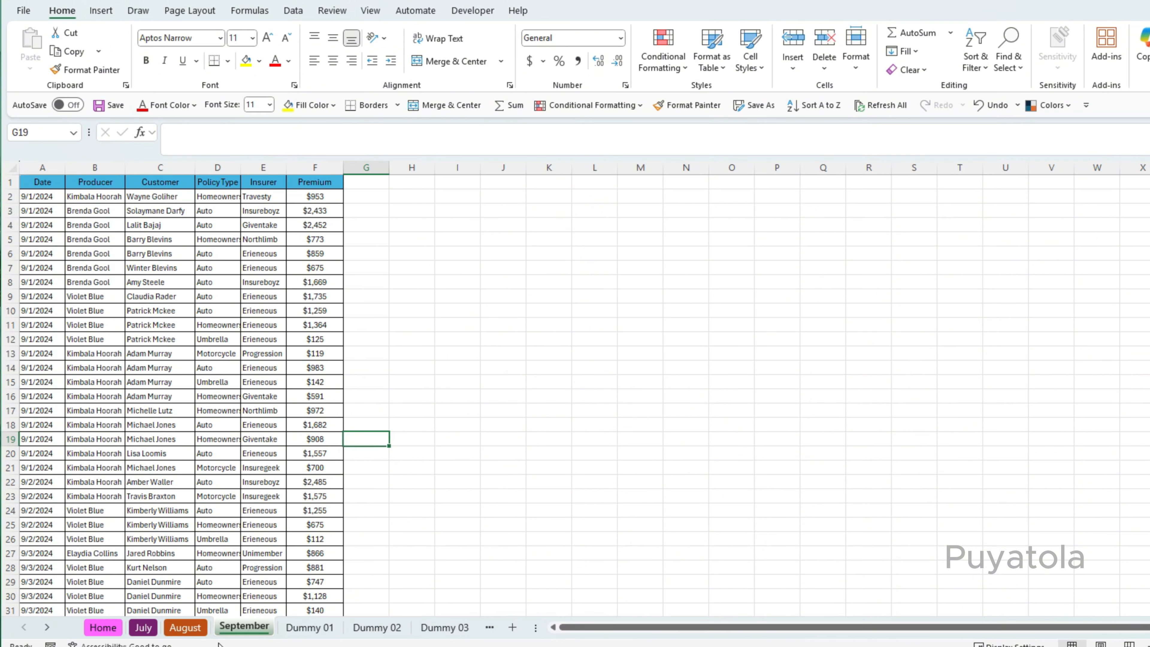
Scroll the sheet tabs forward to show the last Dummy sheets.
click(46, 630)
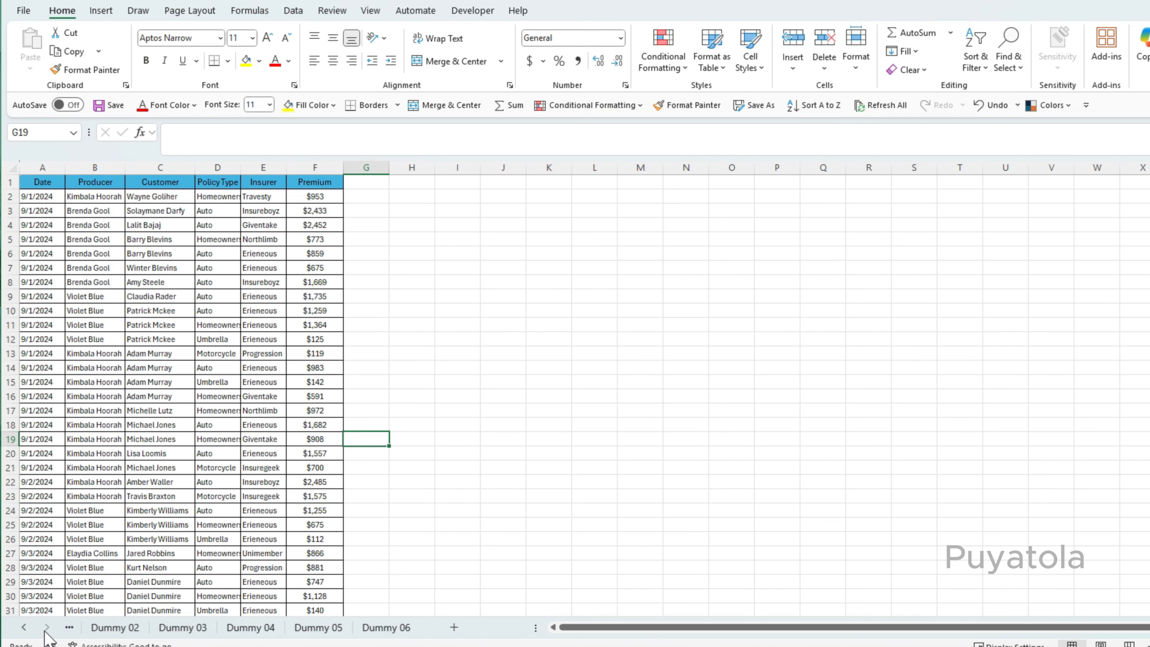
click(46, 629)
click(385, 629)
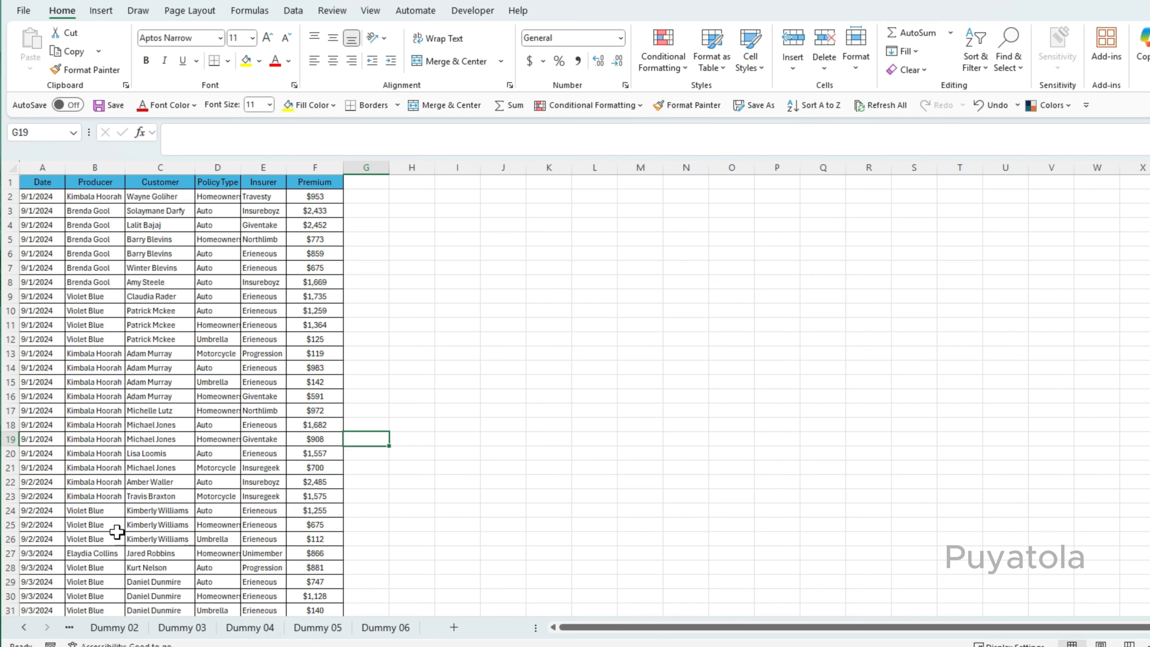
Activate the Dummy 02 sheet from its tab.
click(137, 509)
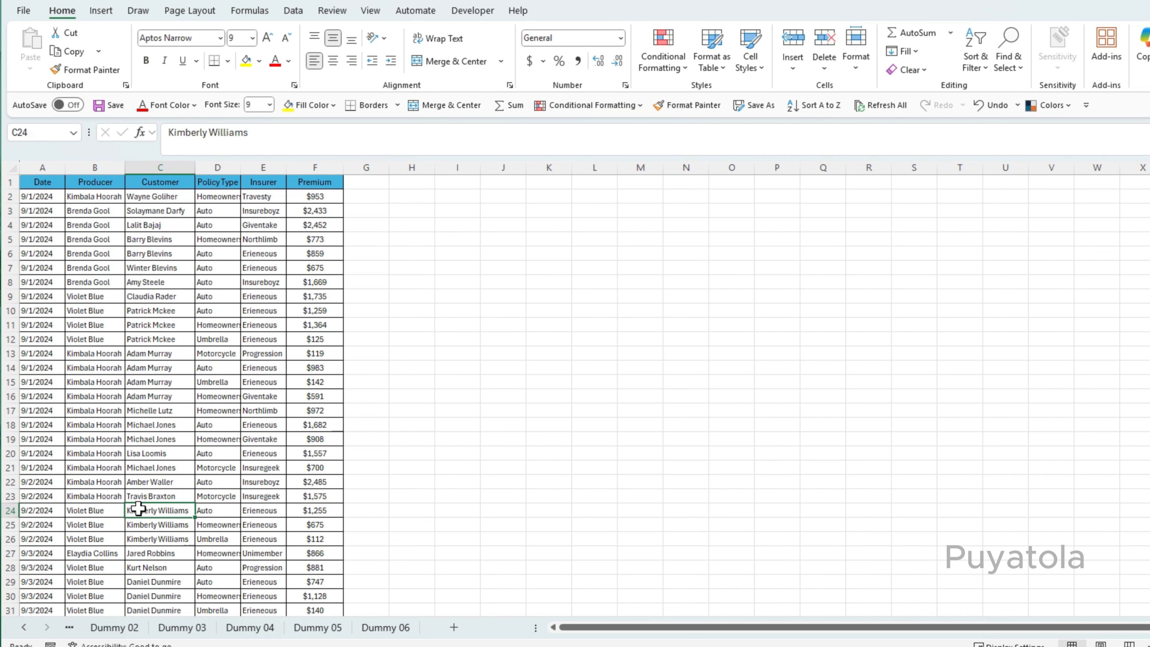
click(114, 628)
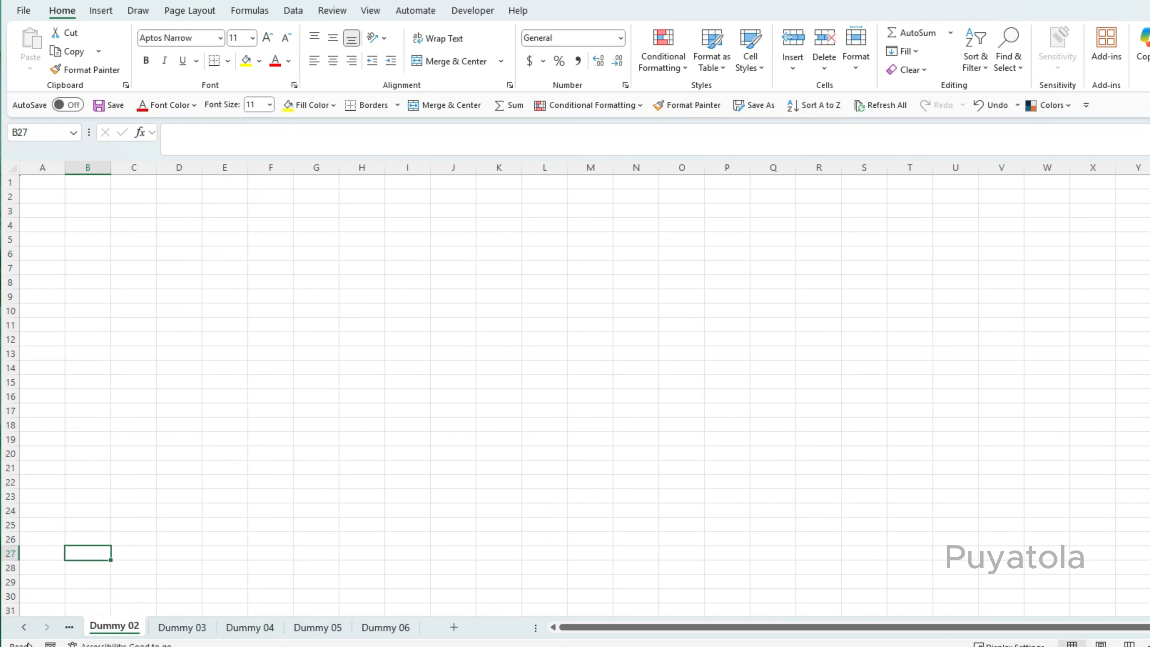
Scroll the sheet tabs back to the first sheet using the tab scrolling arrows.
click(23, 628)
click(22, 627)
click(22, 627)
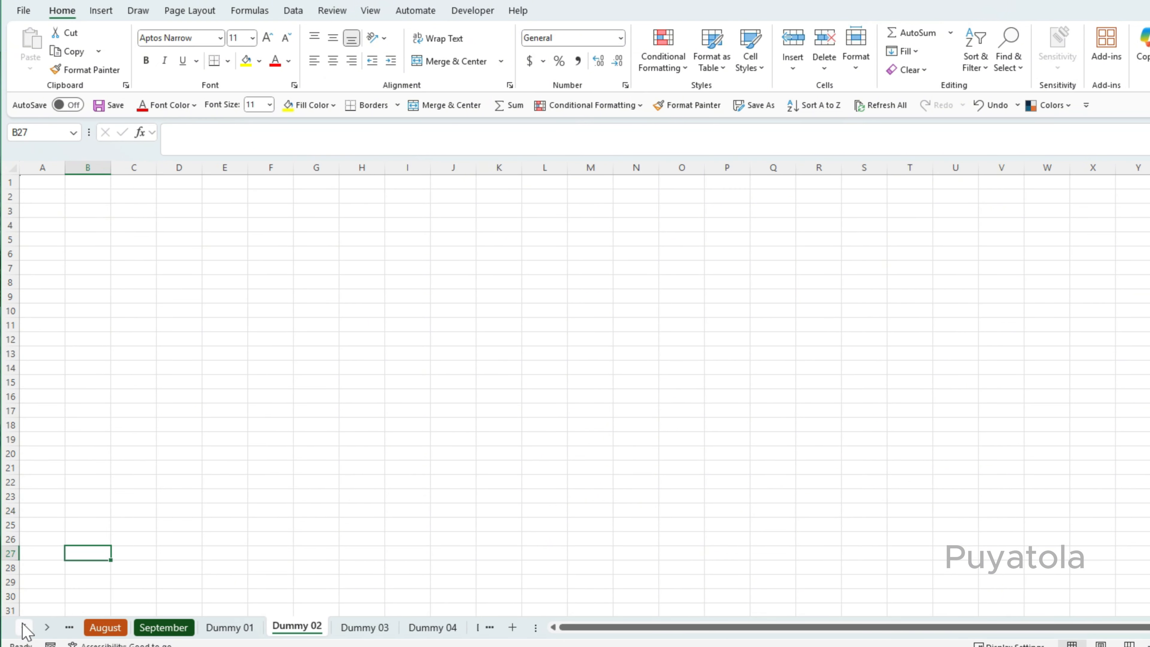
click(23, 627)
click(323, 483)
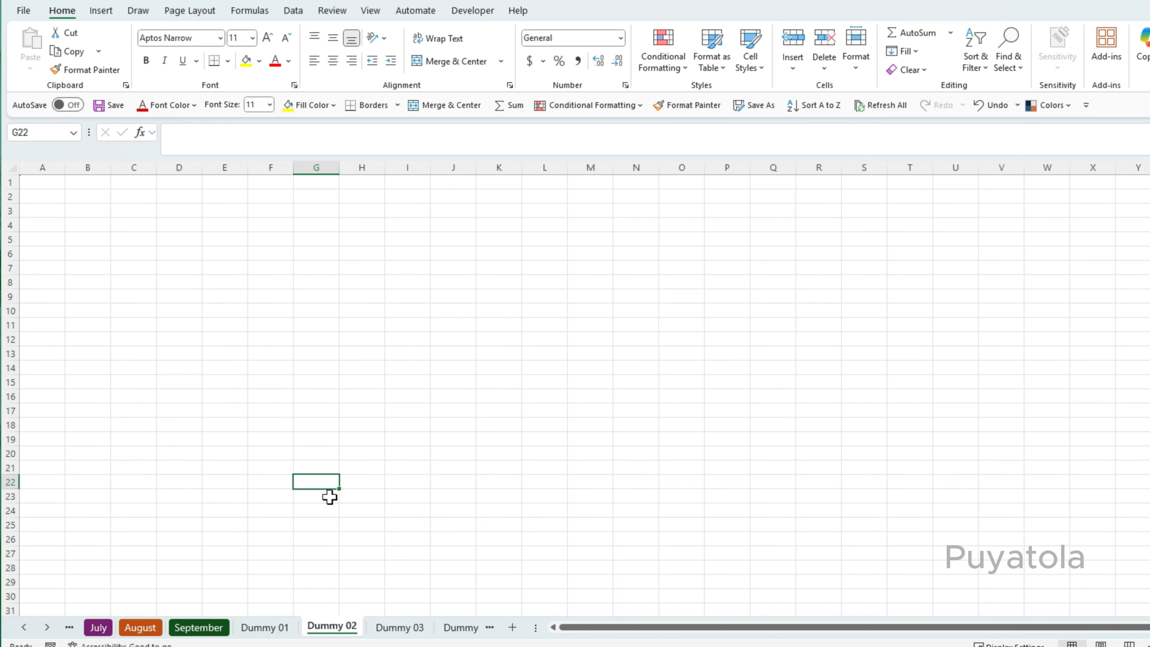
click(23, 627)
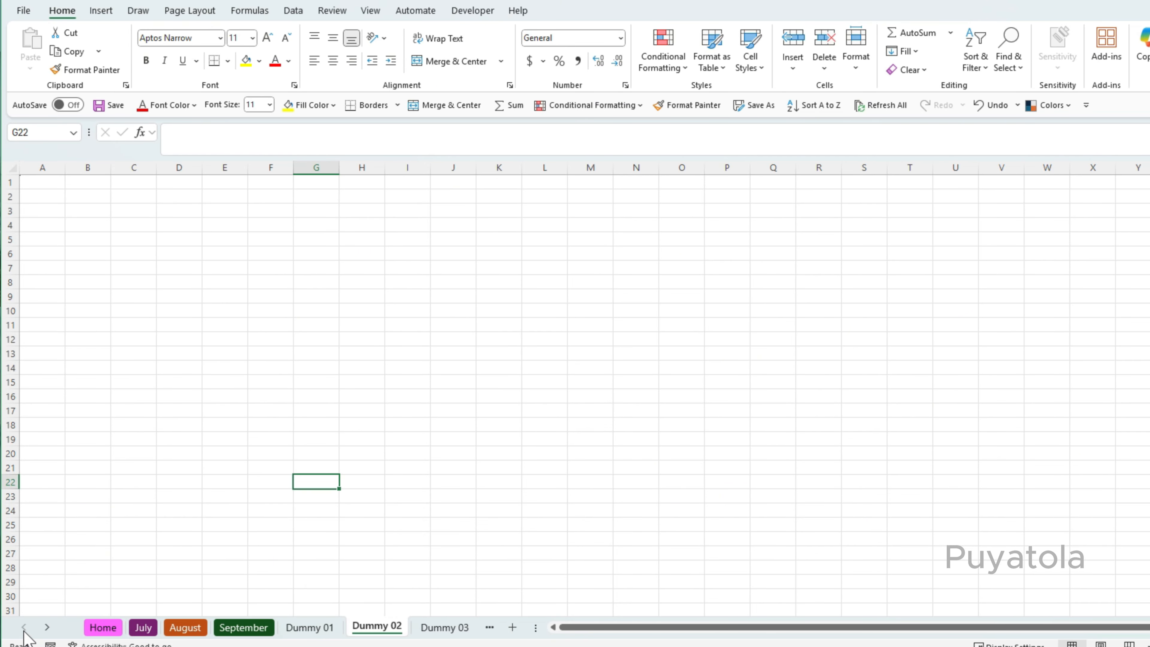
Visit the Home, July and August sheets by their tabs, ending on the Home sheet.
click(103, 628)
click(382, 450)
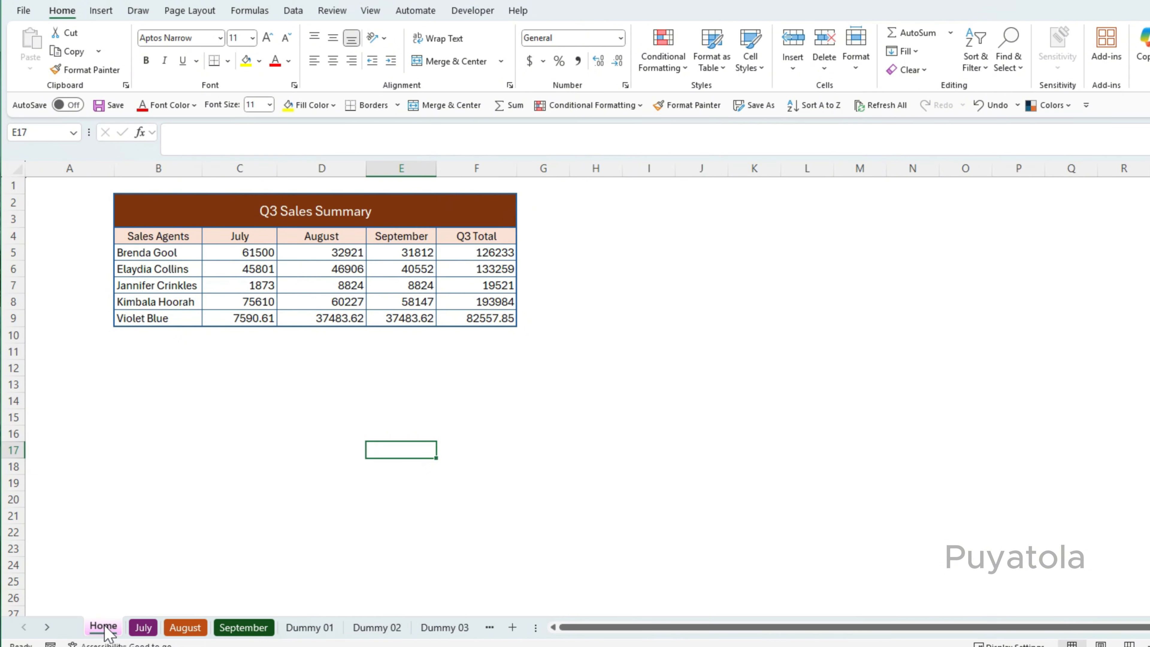
click(151, 630)
click(186, 628)
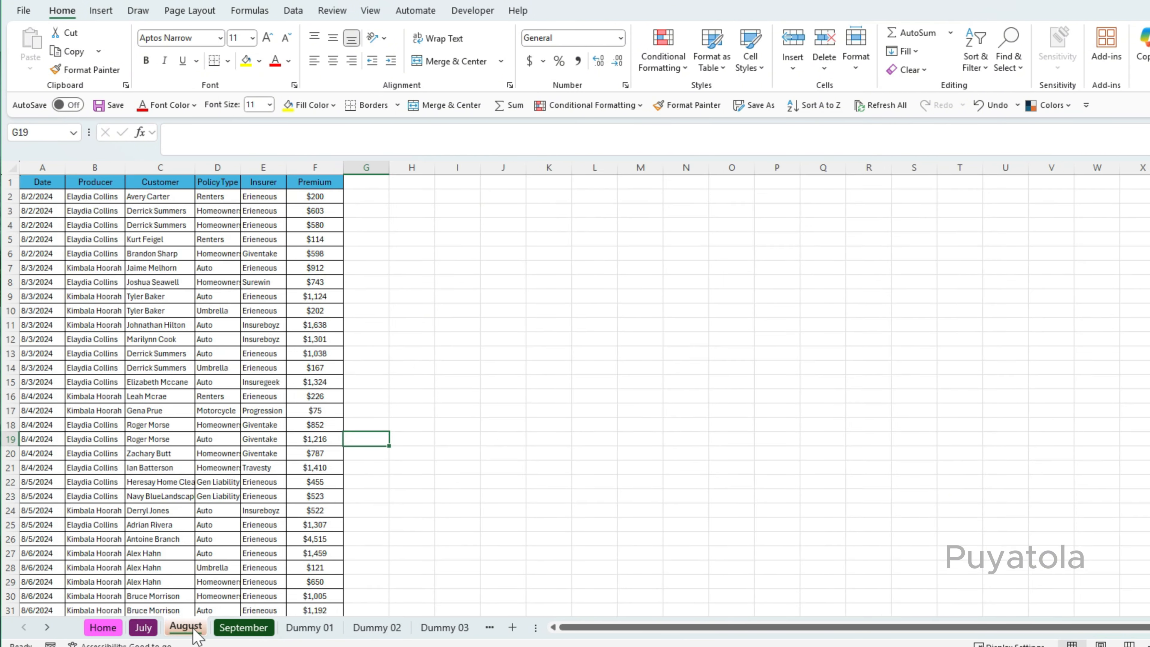
click(93, 629)
Inspect the SUMIF formulas in the monthly cells of the Q3 Sales Summary table.
click(360, 419)
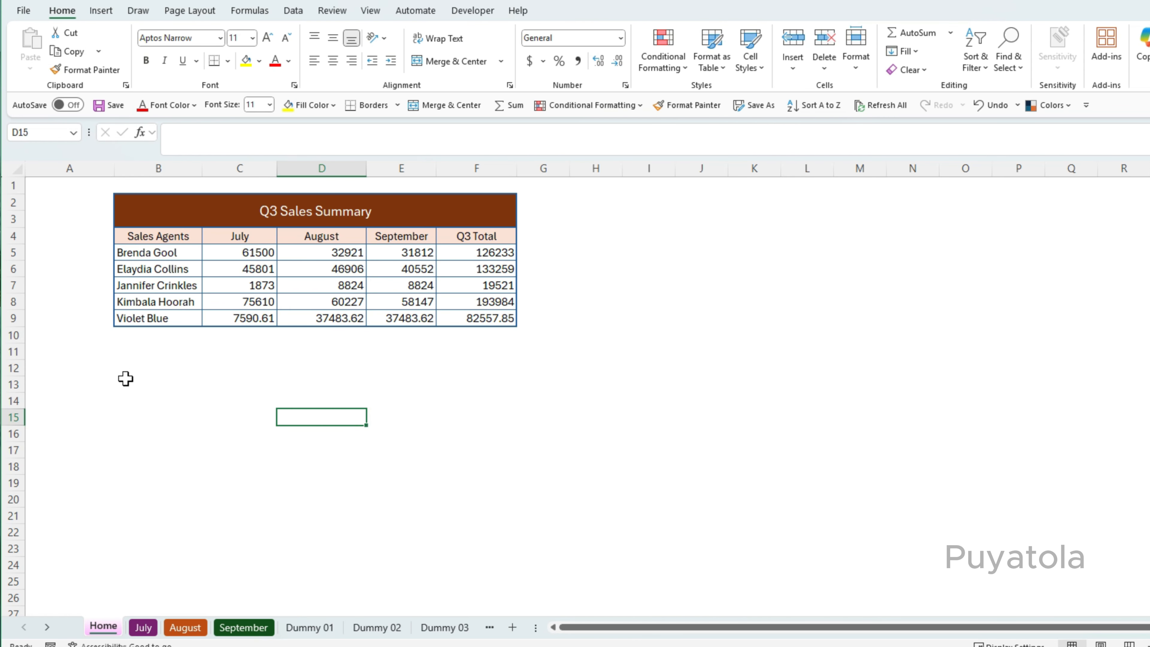
click(138, 373)
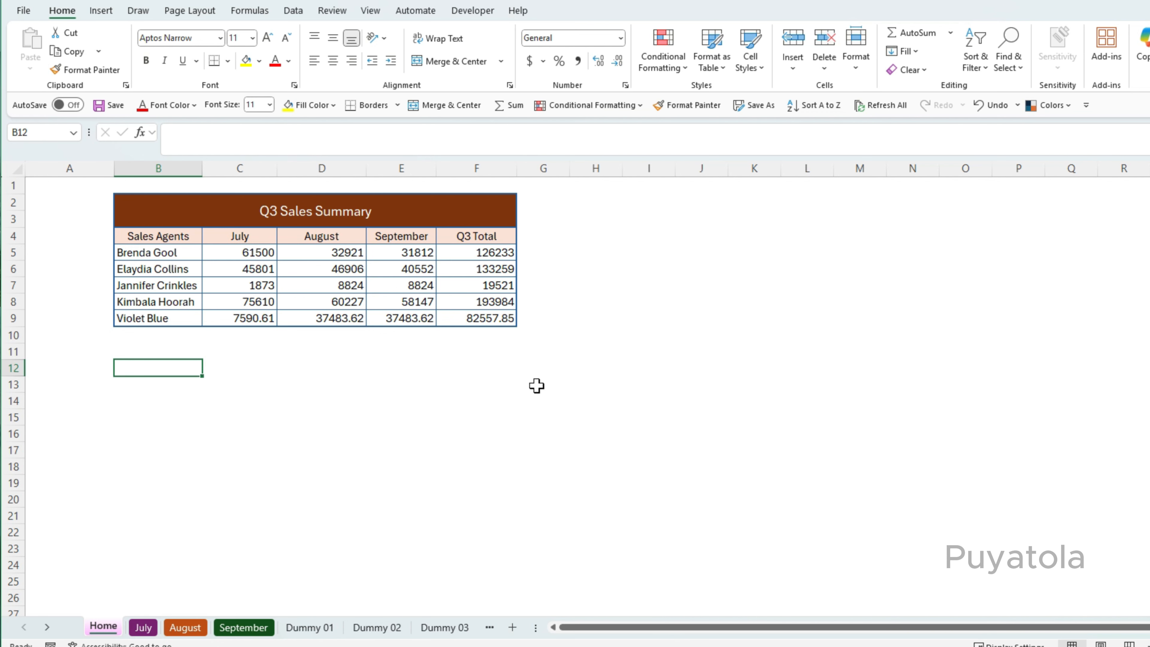
click(256, 251)
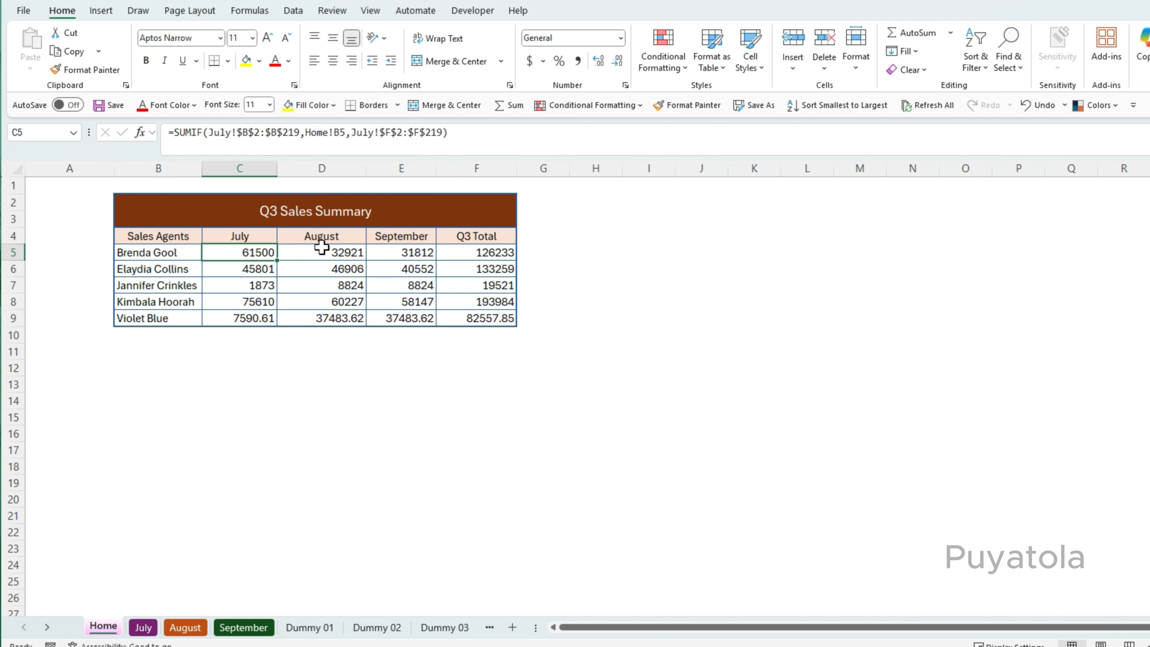
click(231, 269)
click(308, 270)
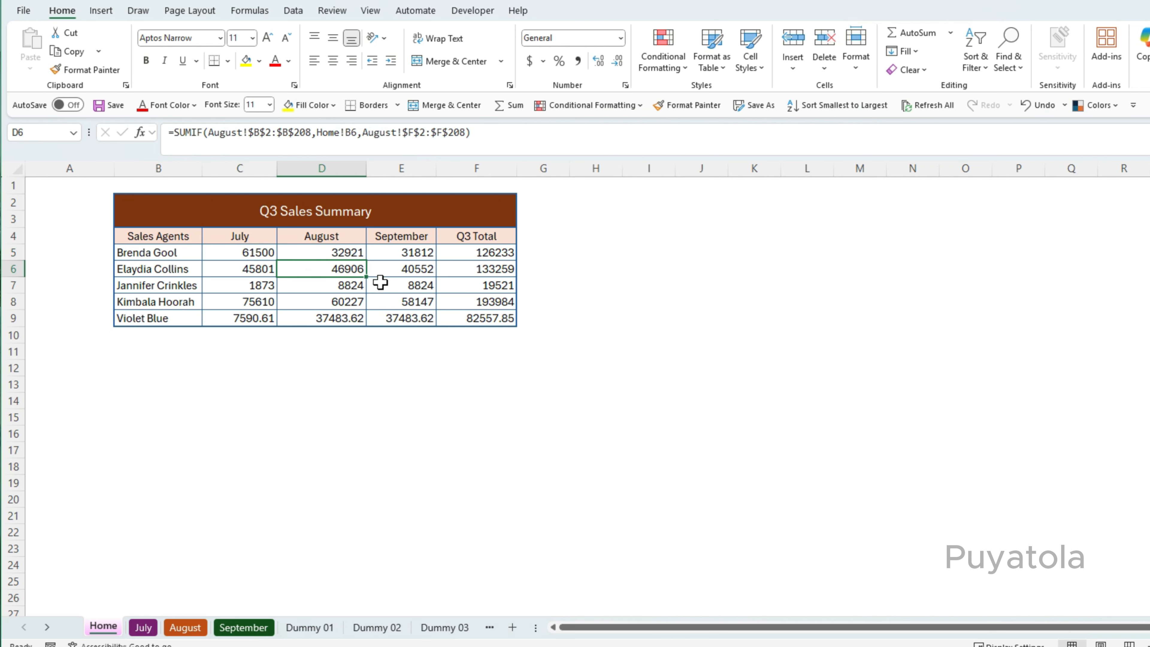
click(413, 285)
click(240, 285)
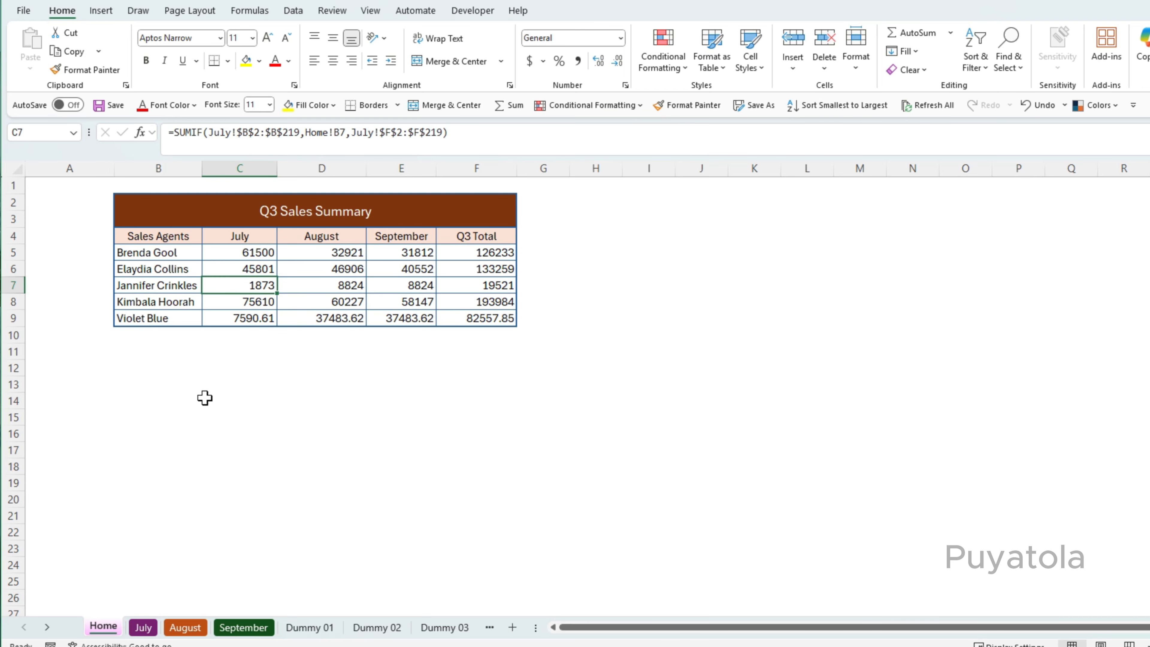
click(162, 414)
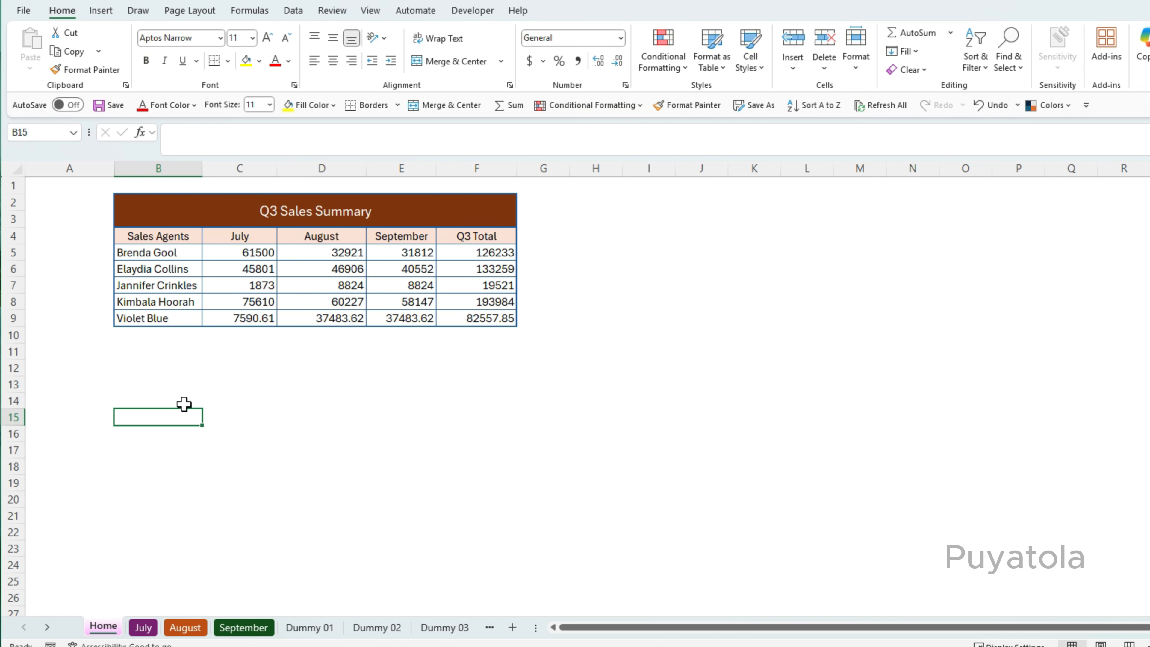
Enter the label Jump to September in cell B15.
text(Jum)
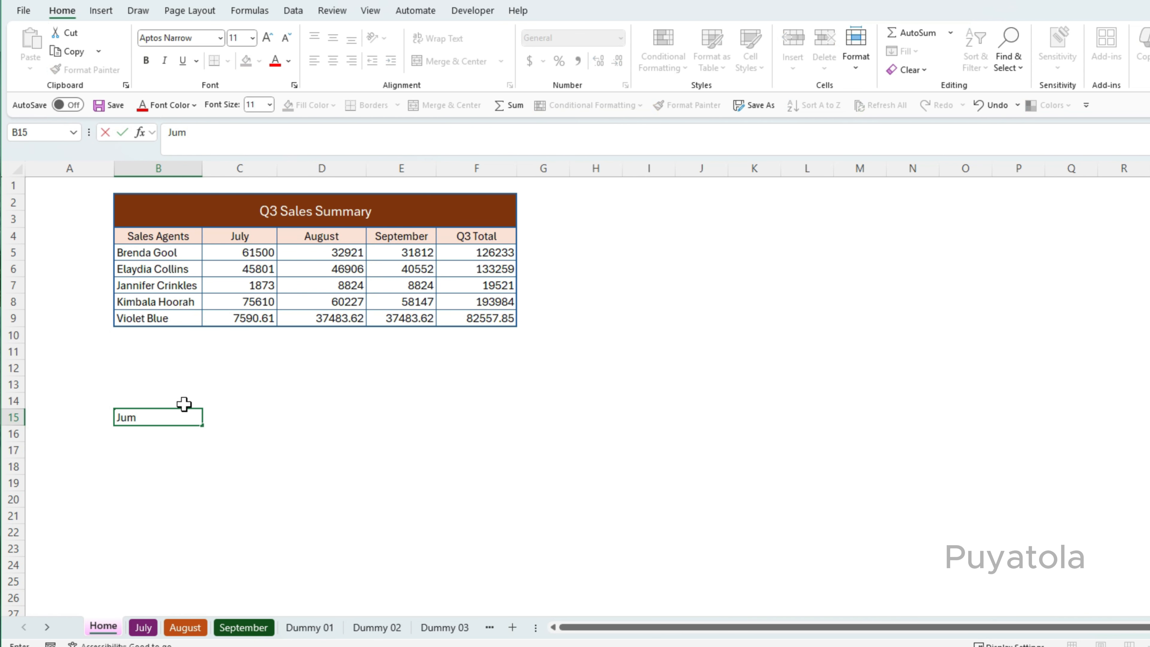
text(p to September)
click(248, 502)
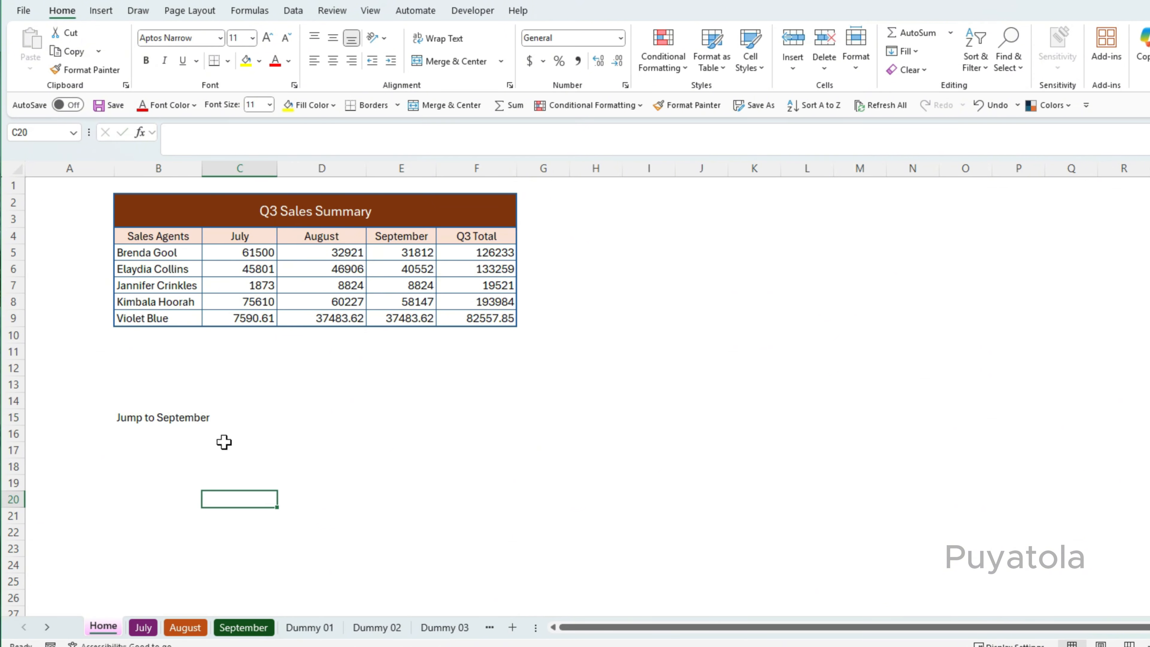
Open the Insert Hyperlink dialog for cell B15 and choose to link to a place in this document.
click(151, 419)
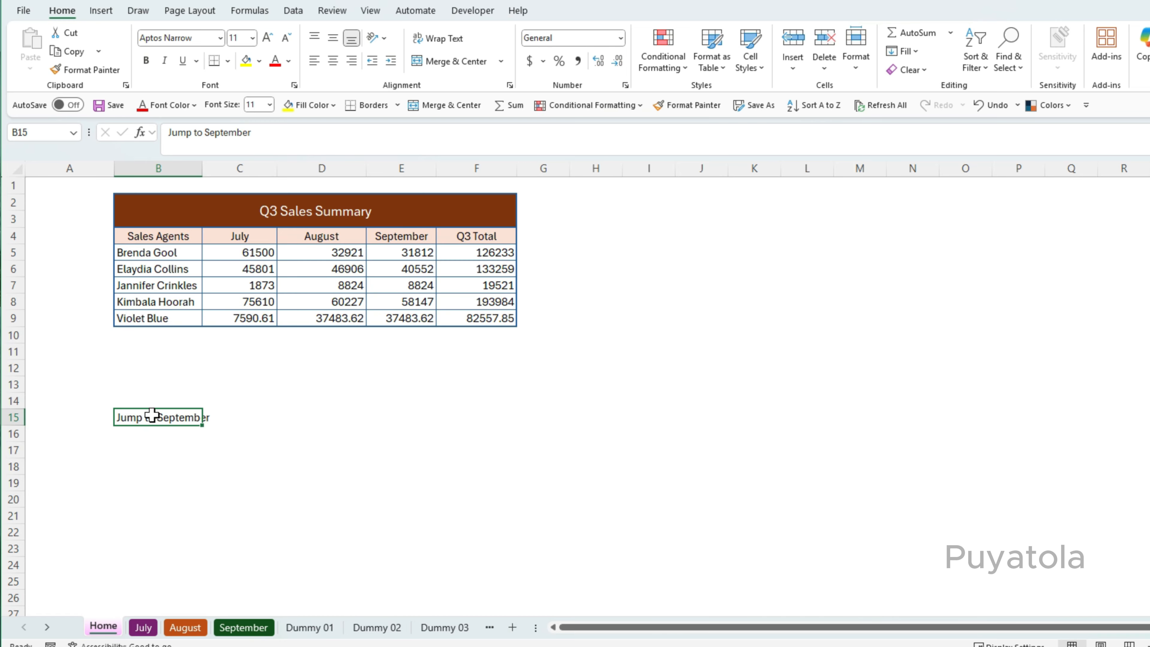
click(101, 11)
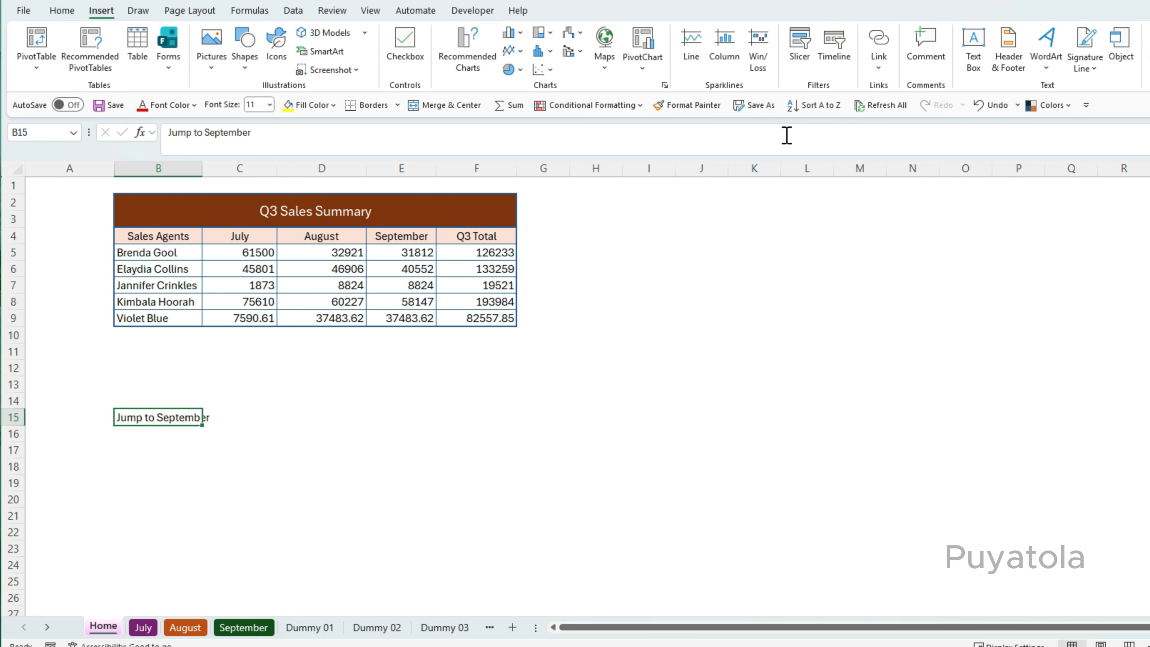
click(879, 68)
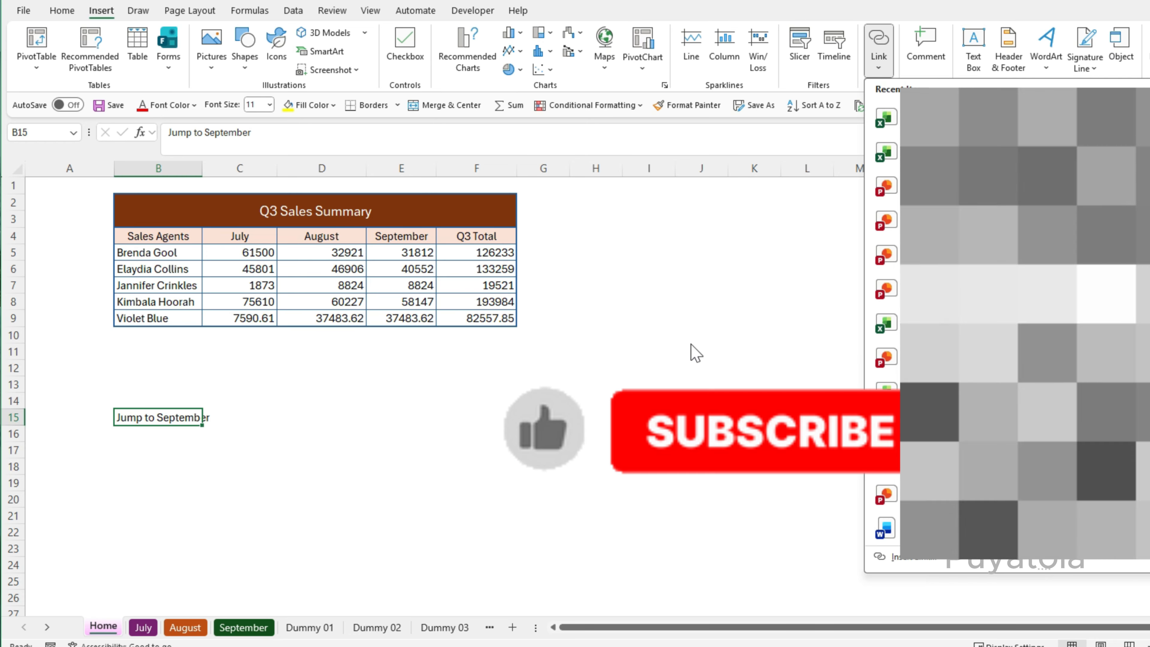
click(672, 335)
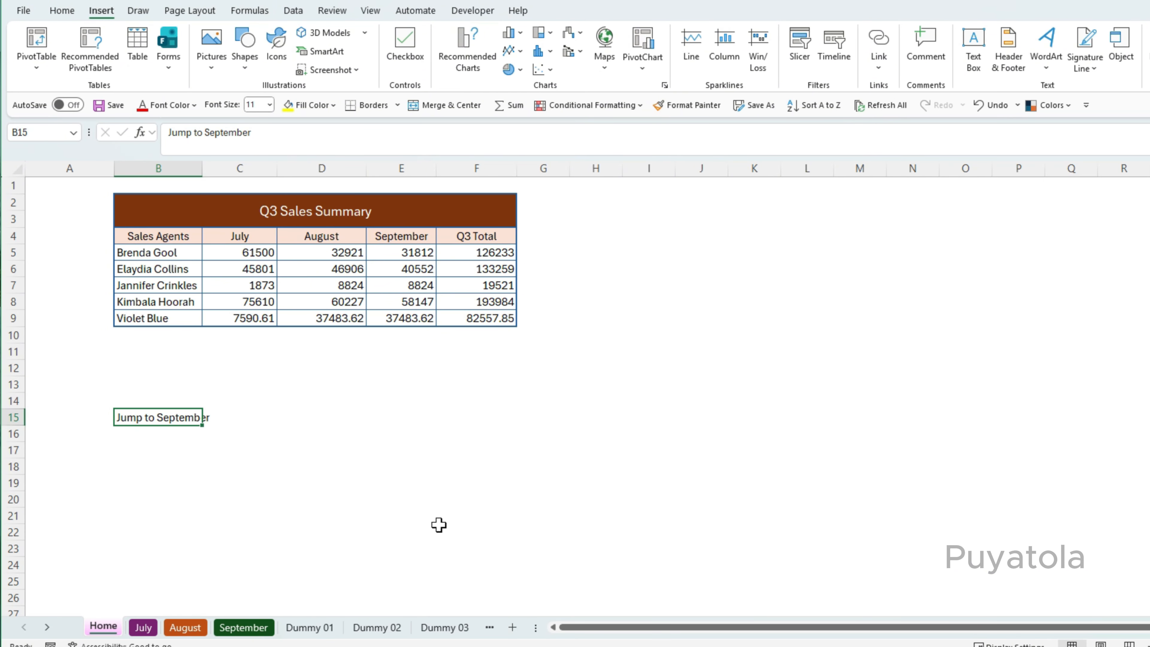
click(877, 45)
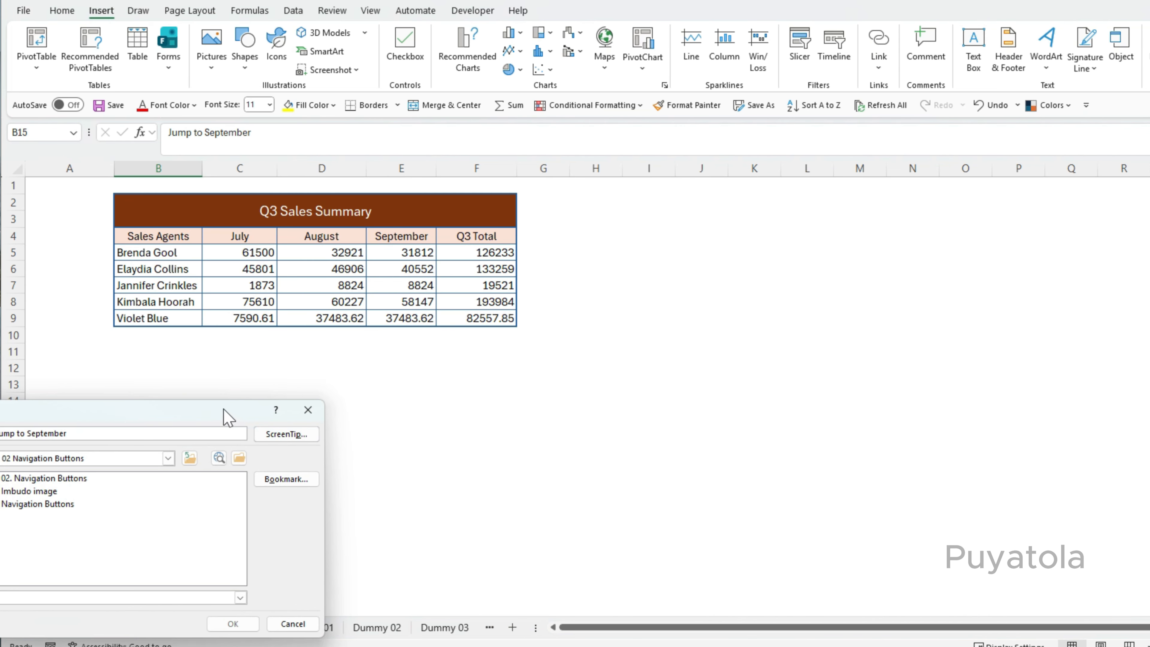
drag(226, 410, 597, 364)
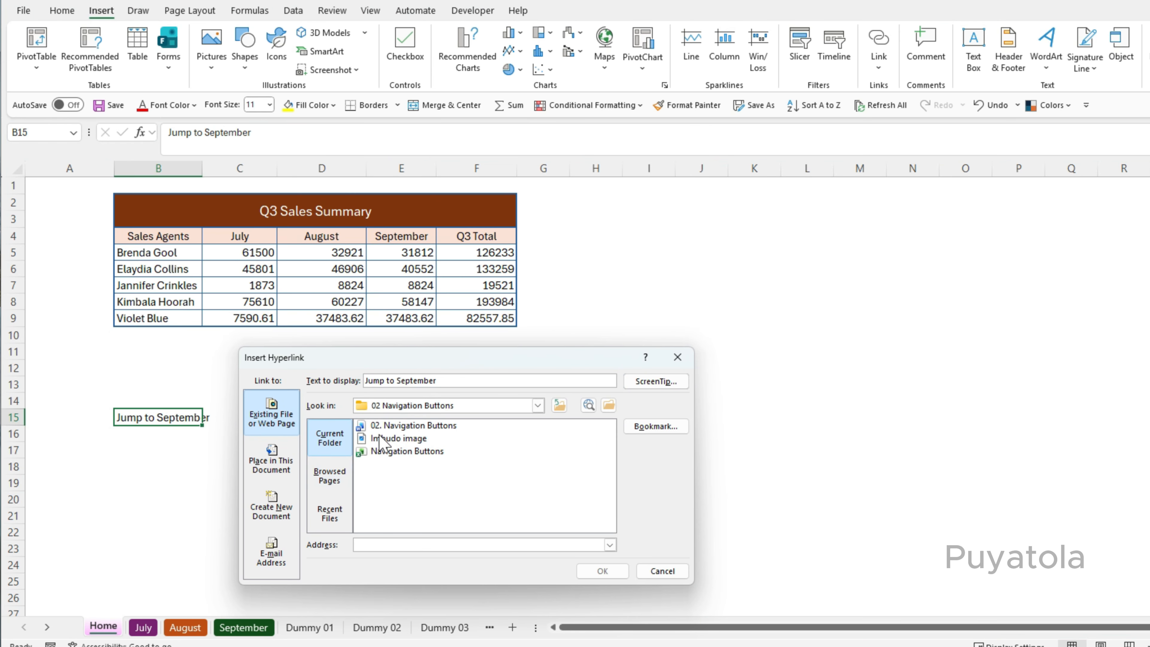
click(263, 423)
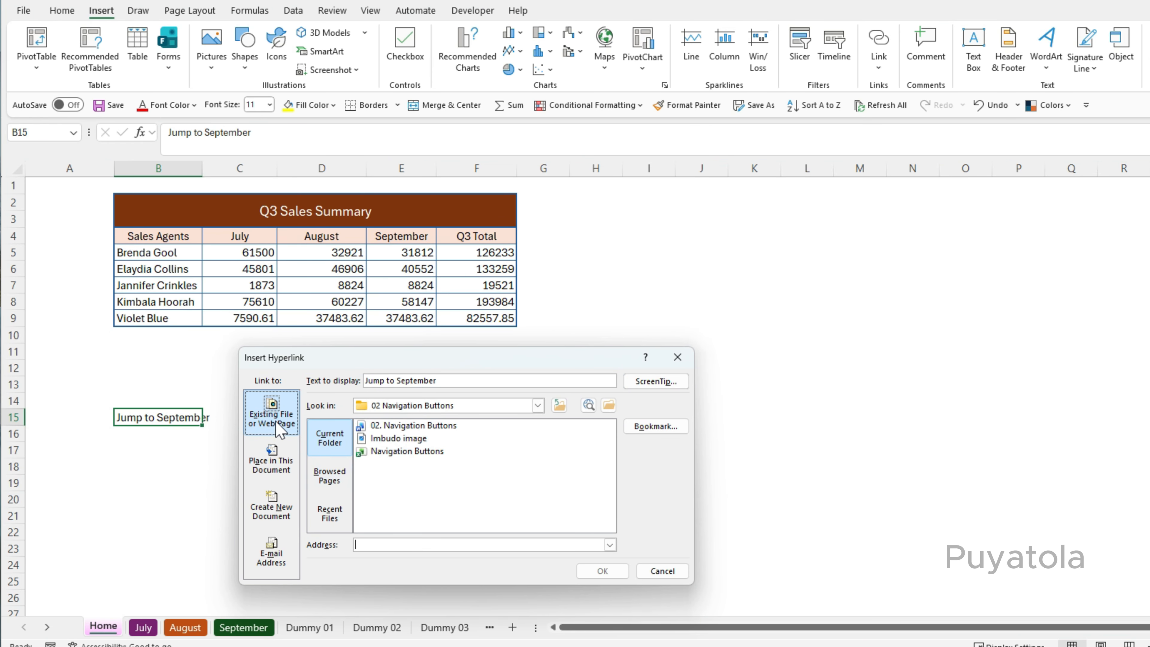
drag(398, 359, 532, 282)
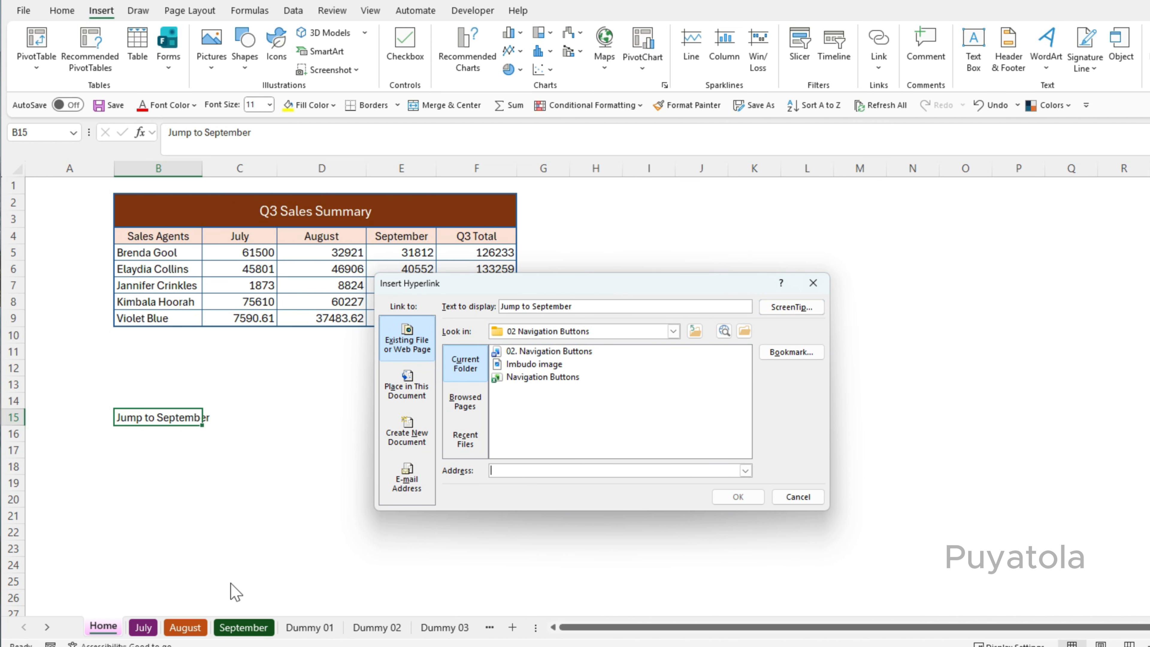
click(413, 395)
click(413, 396)
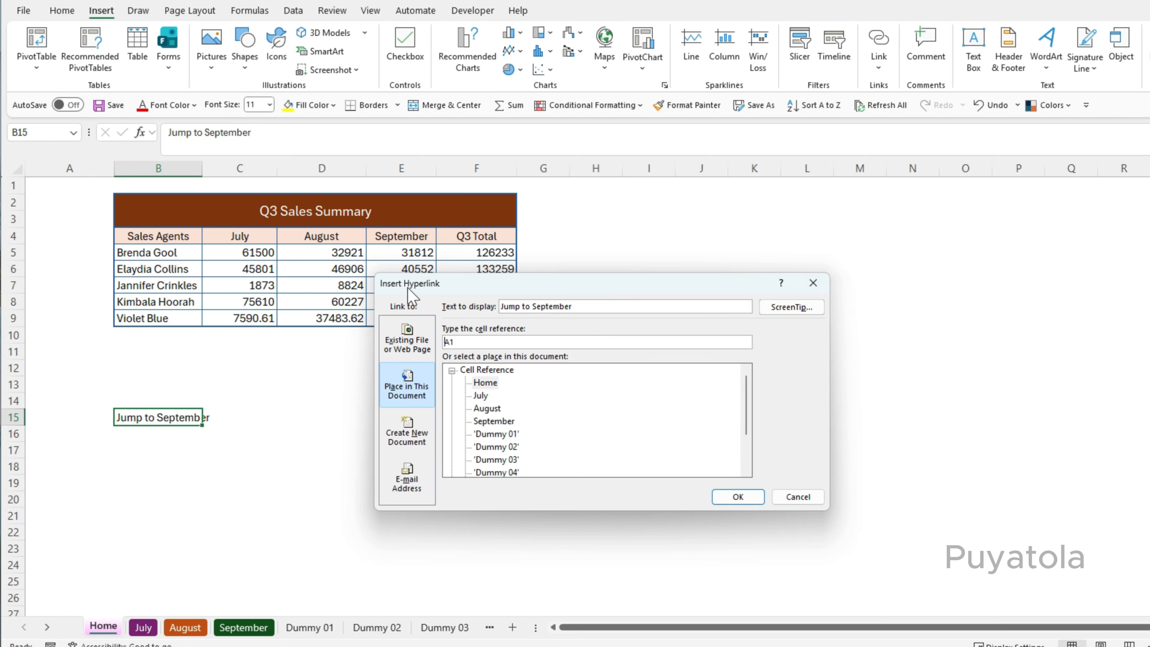
drag(484, 278, 519, 290)
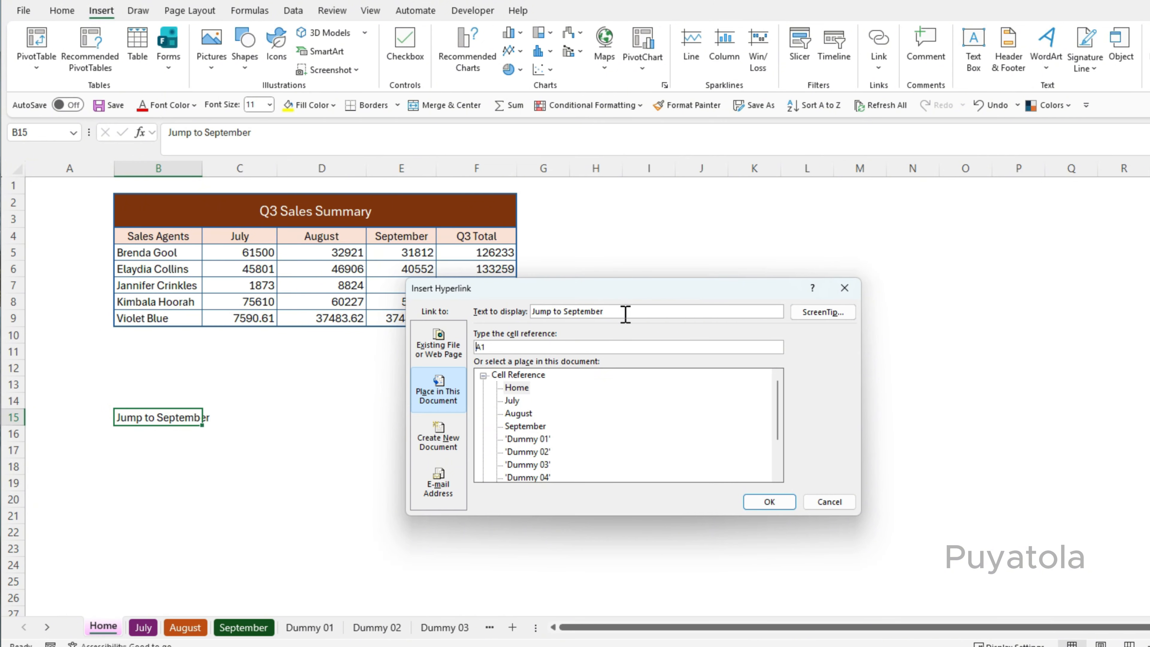
Set the ScreenTip to See you in Sept and link the cell to the September sheet.
click(830, 315)
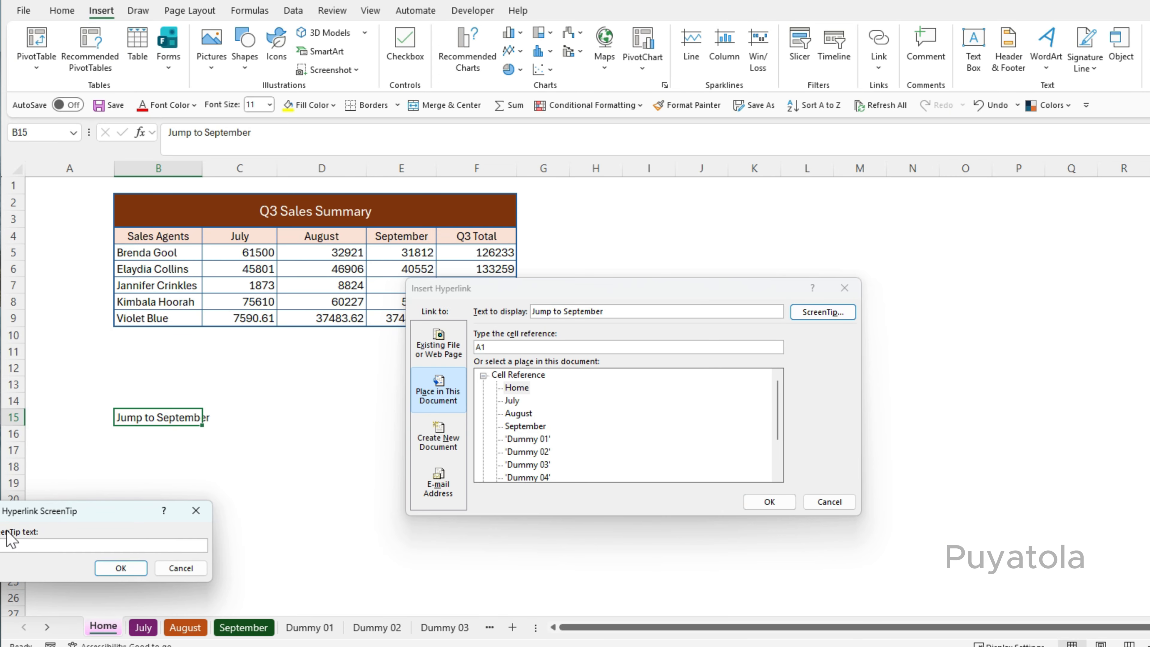
drag(70, 512, 399, 365)
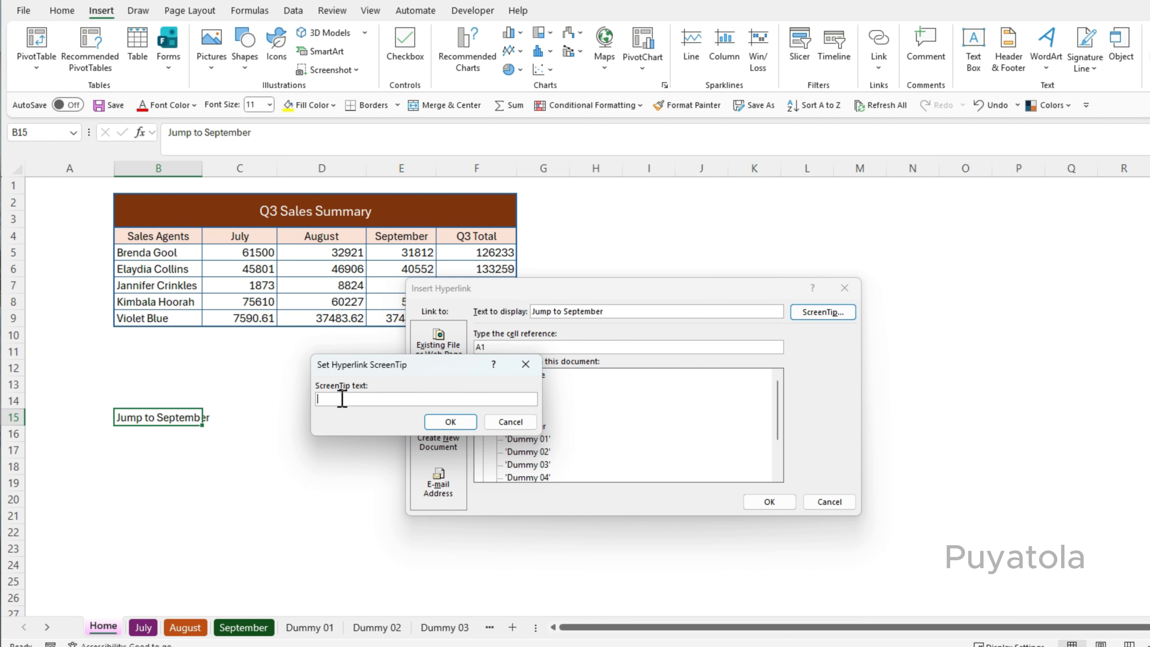
text(See you in Sept)
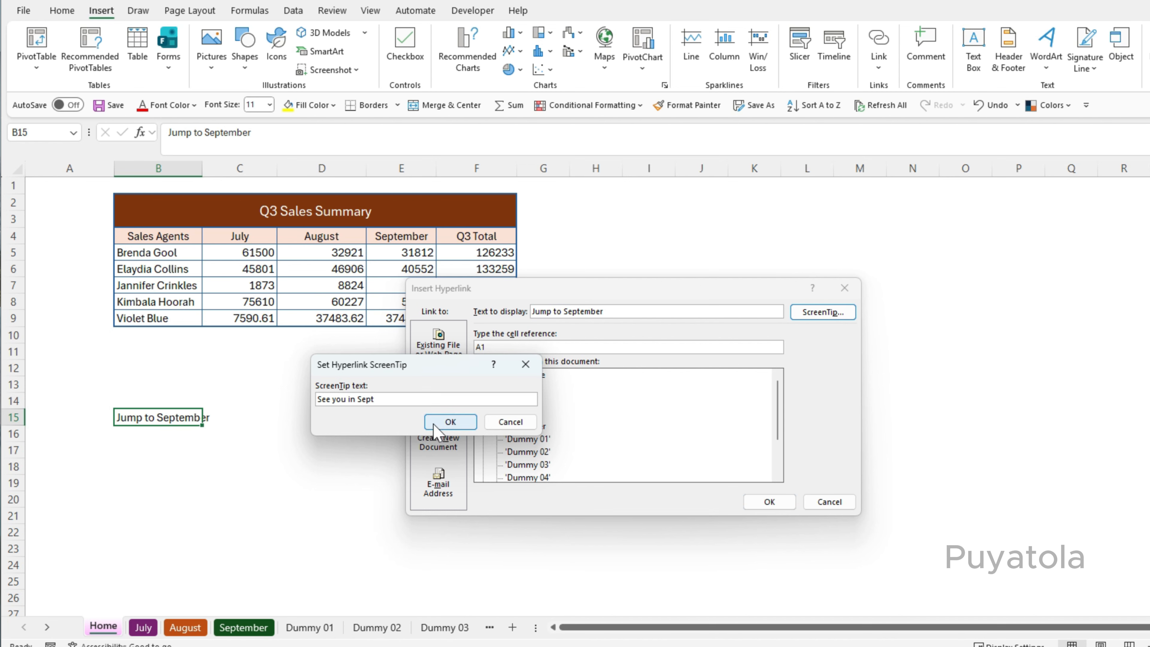
click(450, 422)
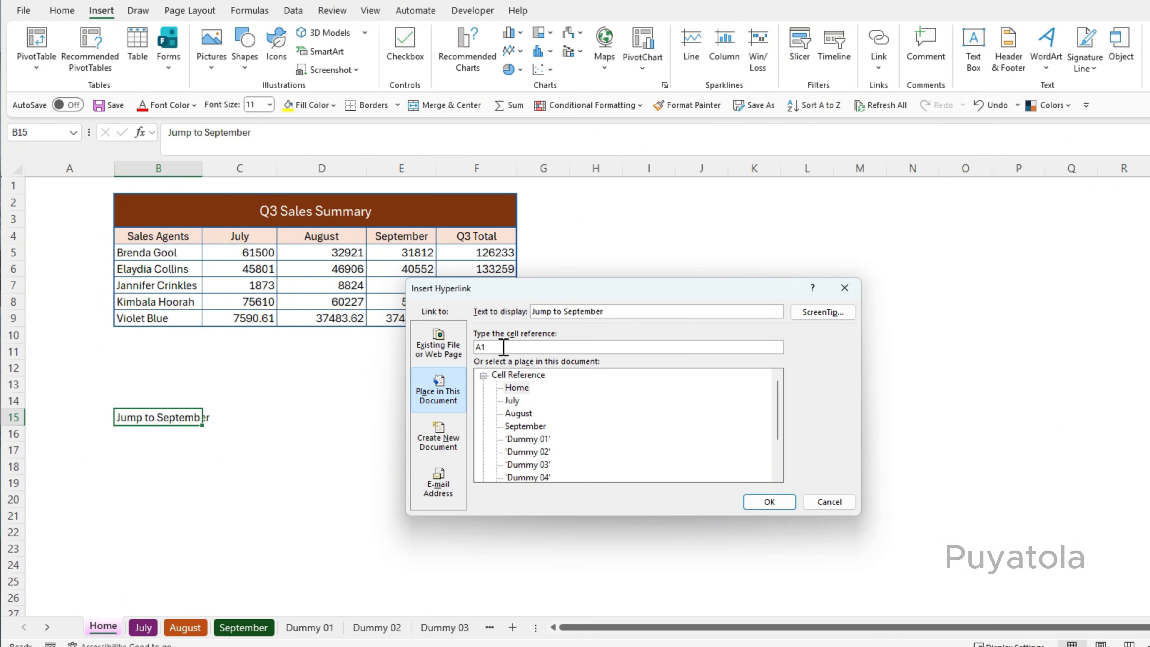
click(519, 427)
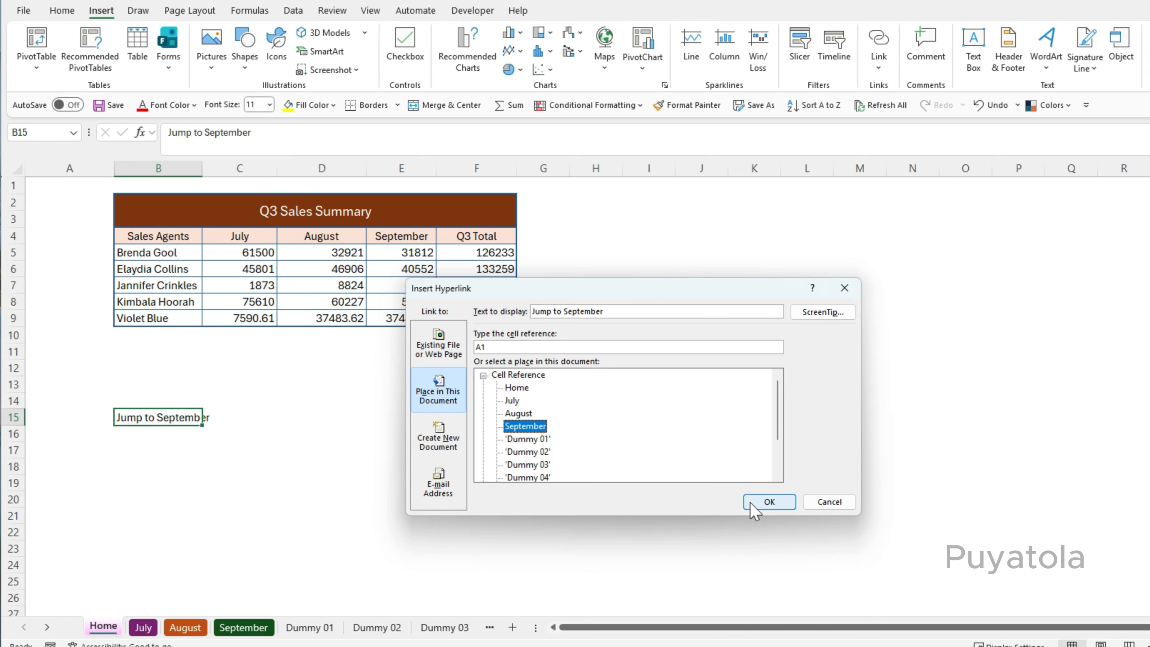
click(770, 501)
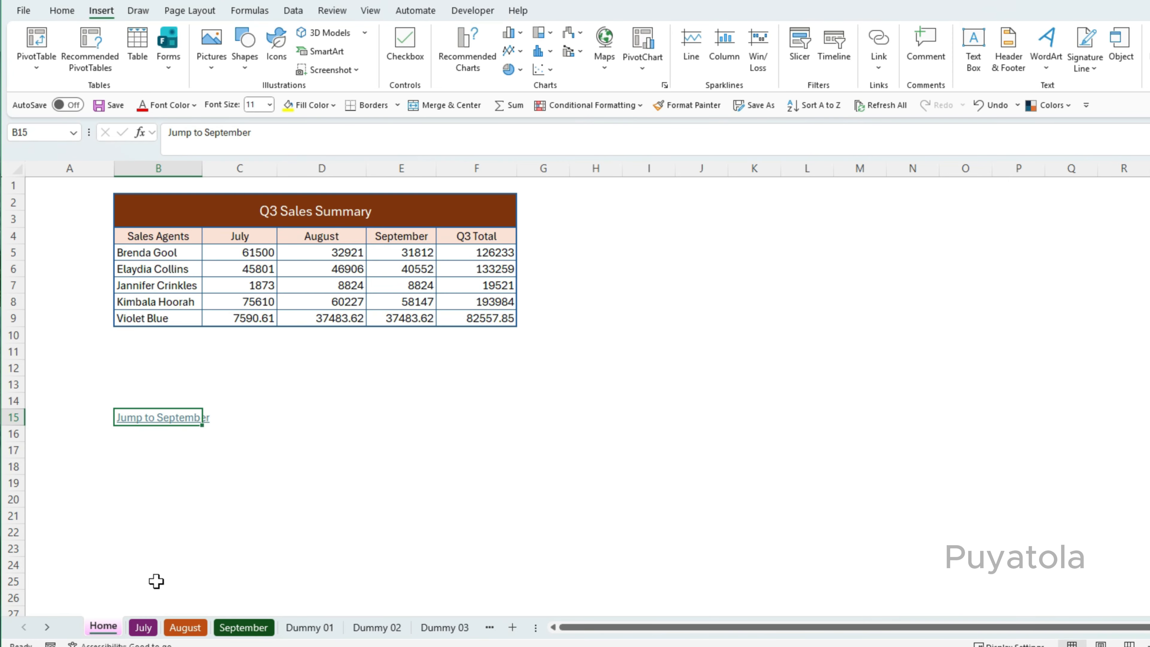
Follow the Jump to September hyperlink, then return to the Home sheet.
mouse_move(159, 421)
click(141, 418)
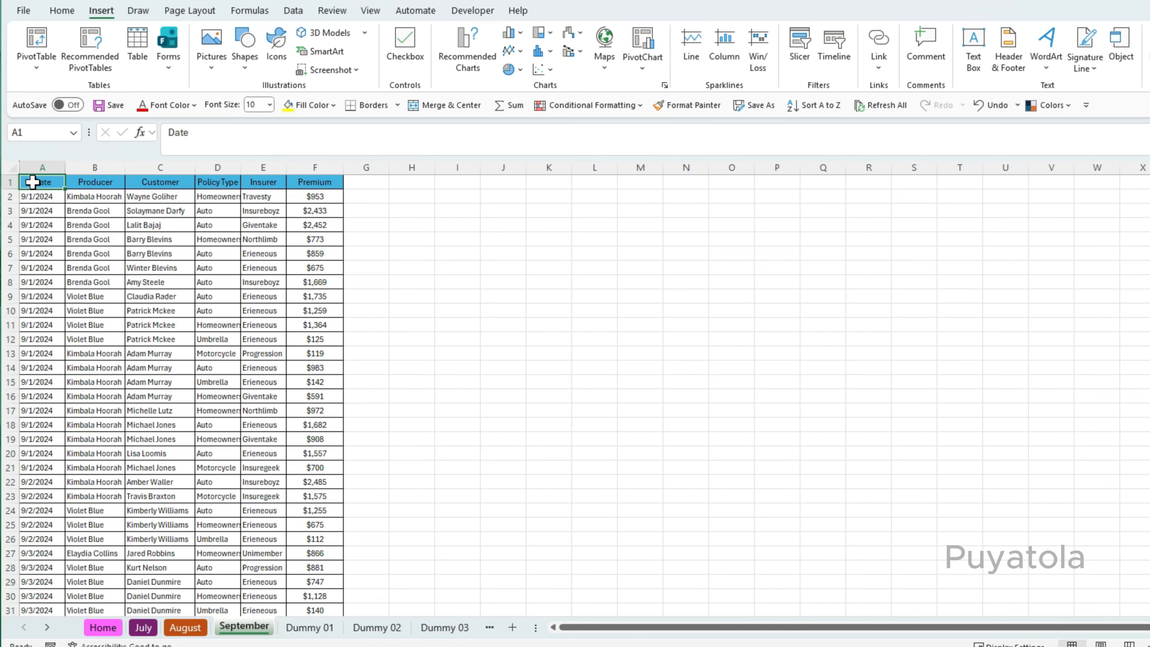
click(102, 630)
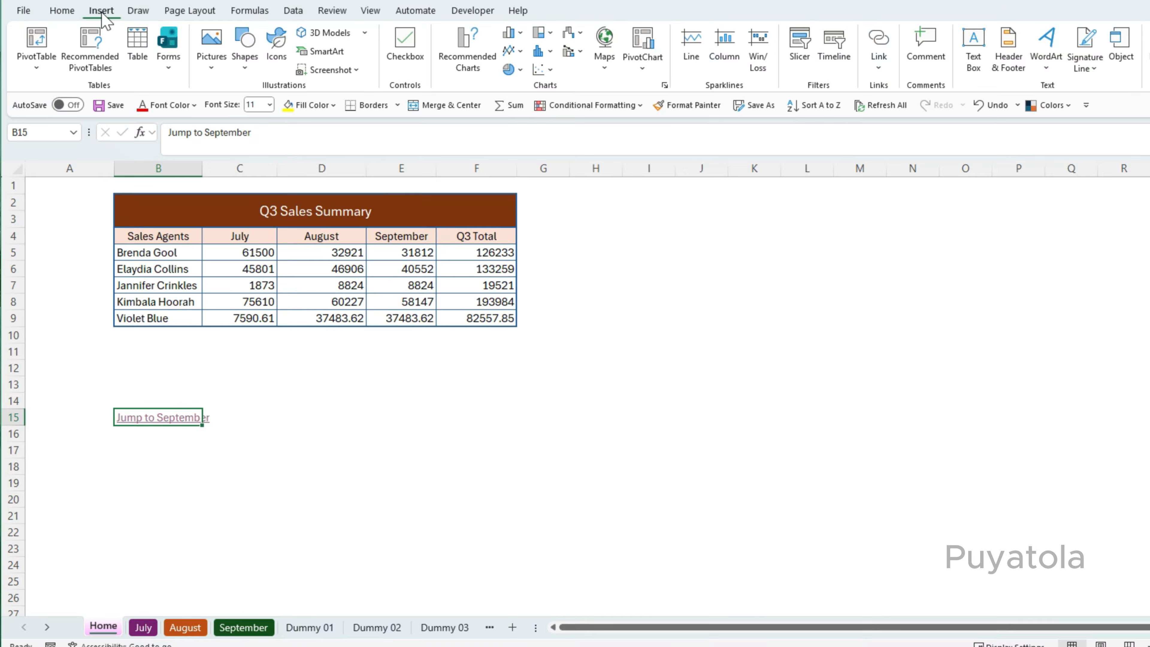
Draw a rectangle shape below the hyperlink, spanning about cells B17 to B19.
click(243, 54)
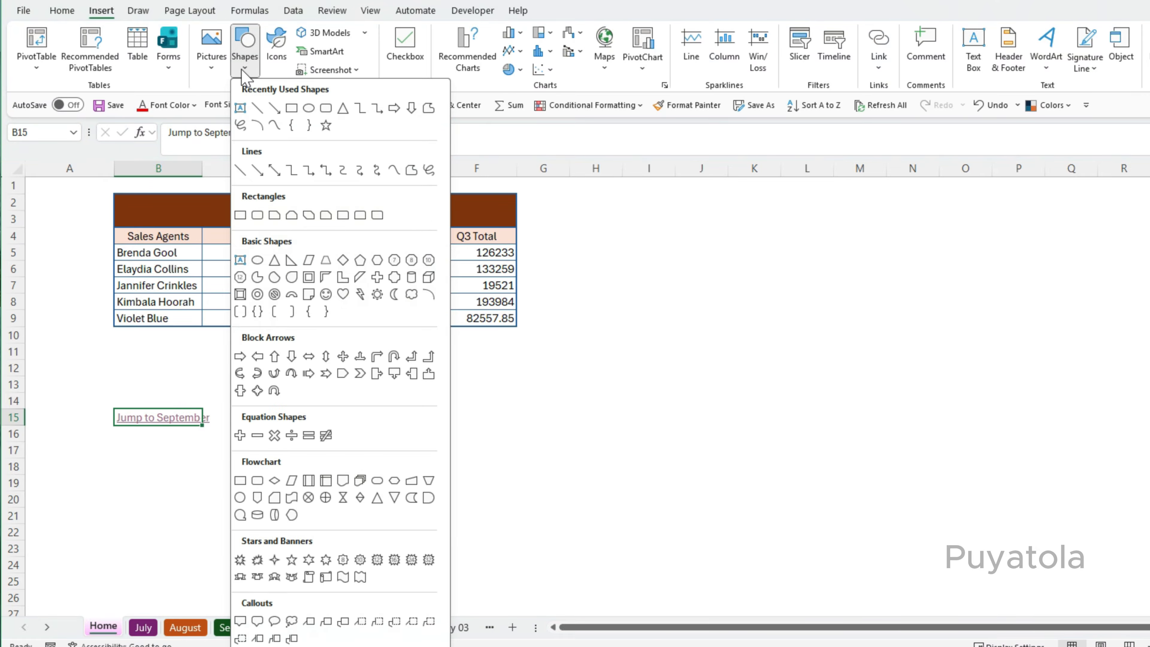
click(324, 111)
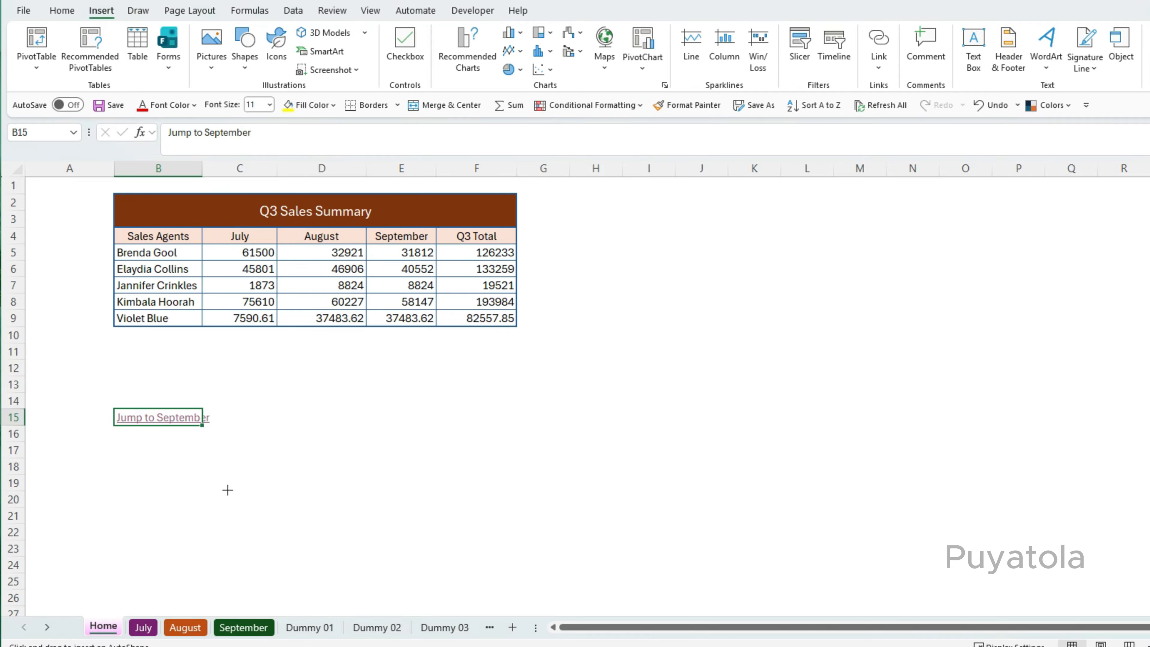
mouse_move(109, 455)
mouse_down()
mouse_move(205, 475)
mouse_move(216, 488)
mouse_up()
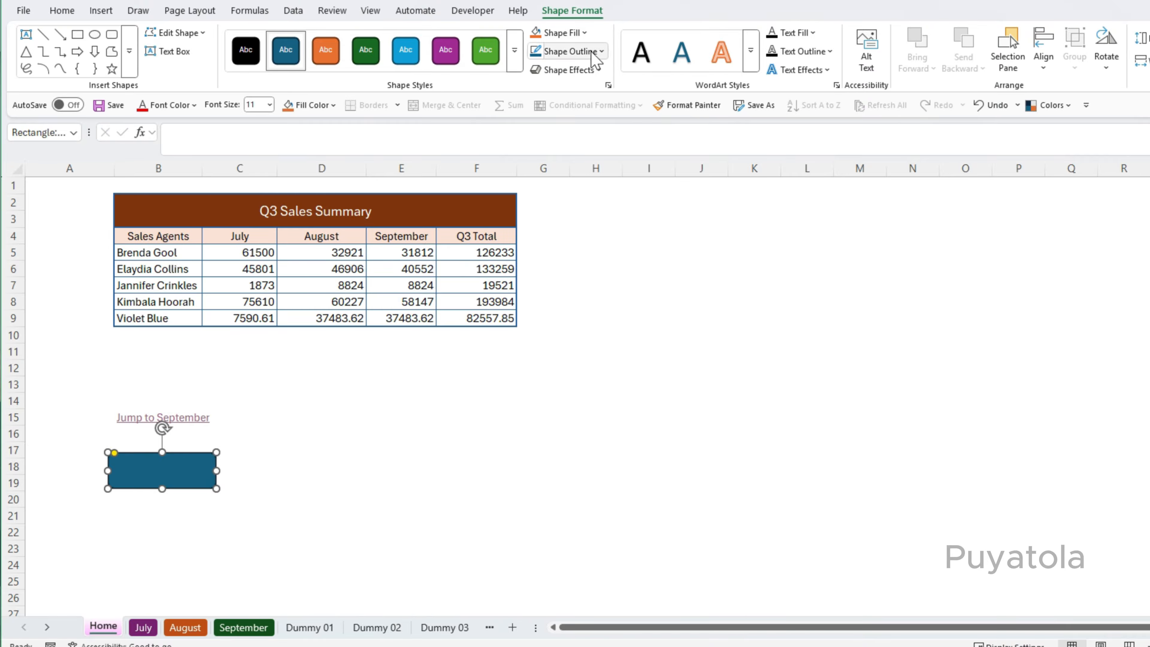
Fill the rectangle with purple and apply a preset 3-D shape effect.
click(578, 34)
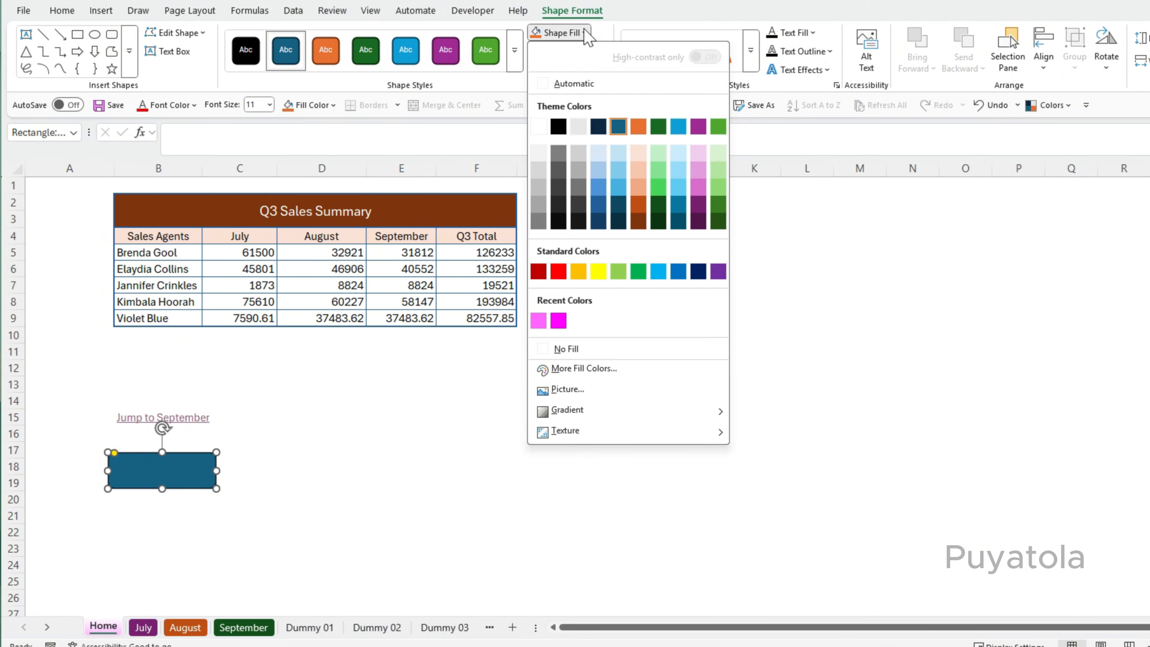
click(719, 271)
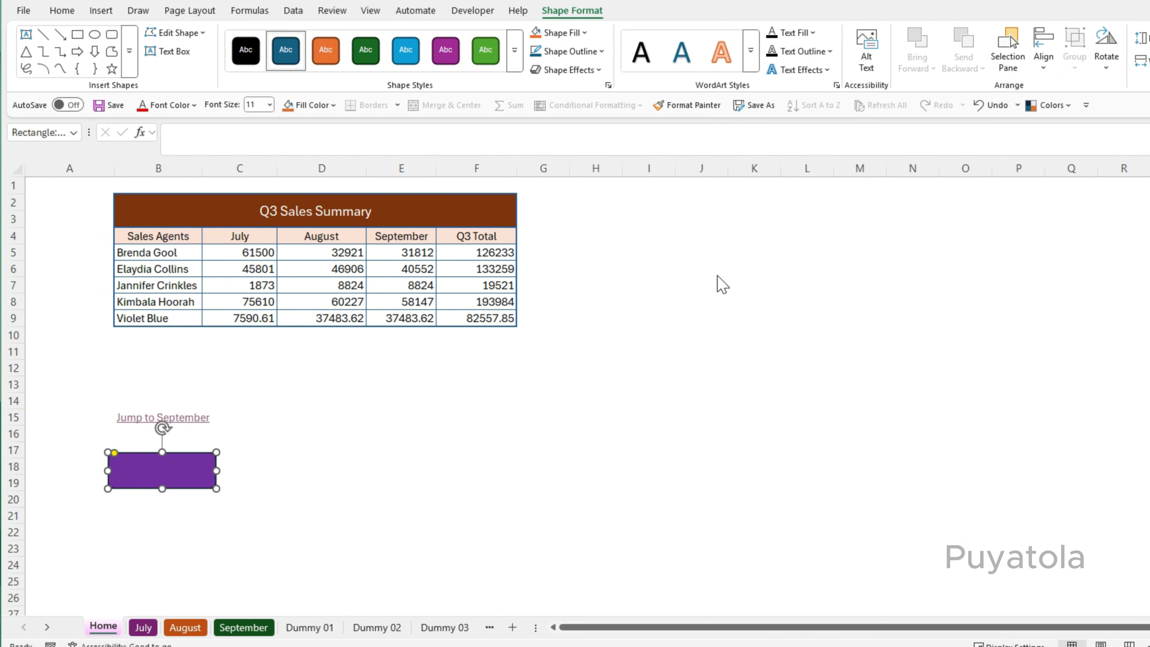
click(599, 71)
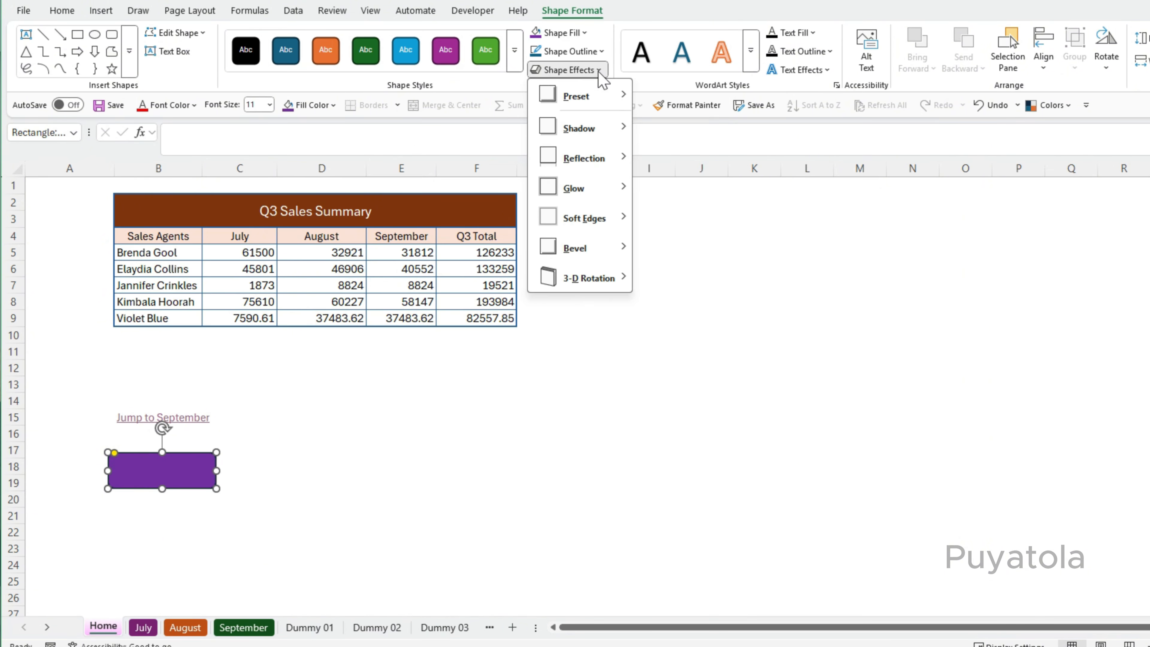
mouse_move(604, 249)
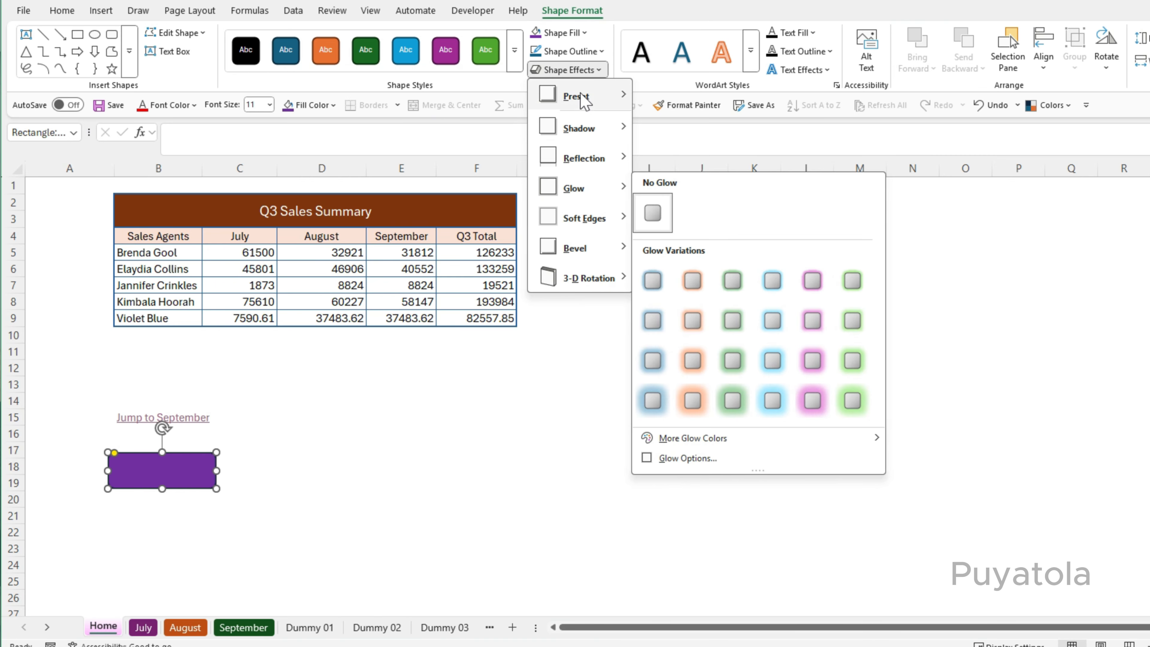
mouse_move(588, 94)
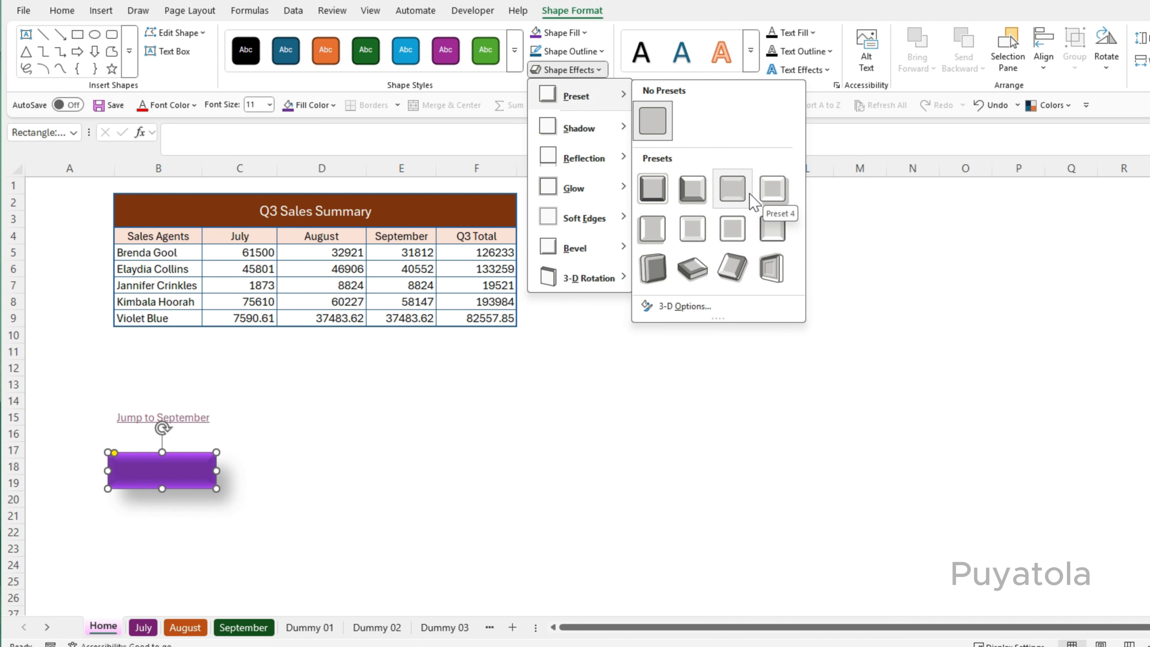
click(688, 187)
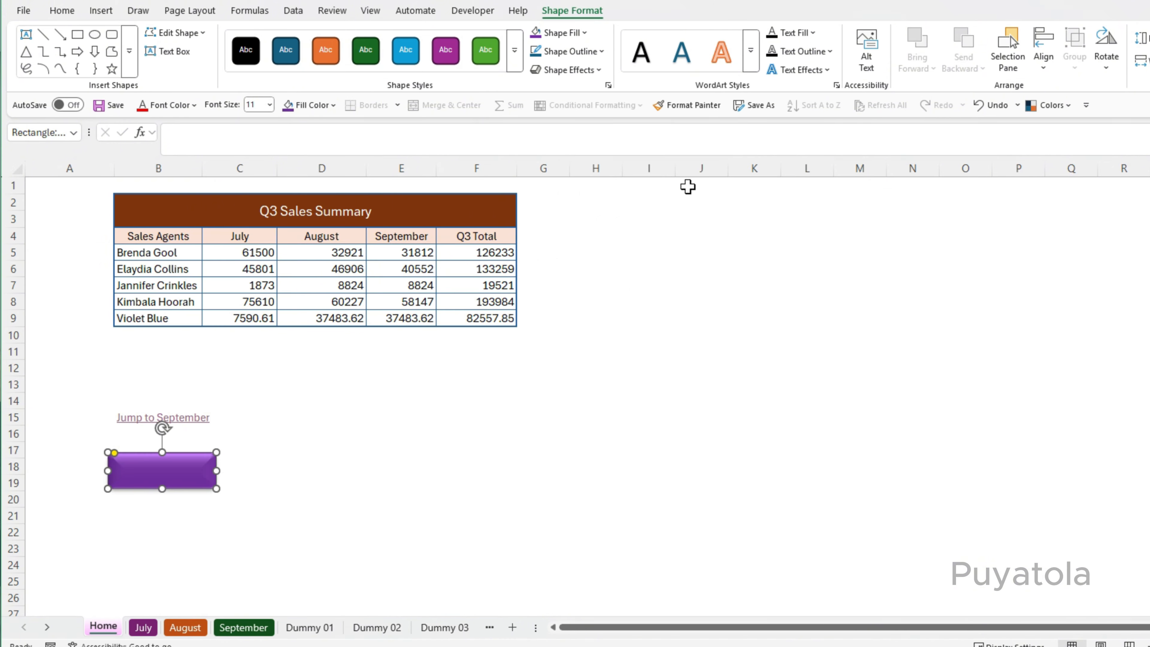
Add the text Go to JULY to the shape and center it horizontally and vertically.
click(158, 474)
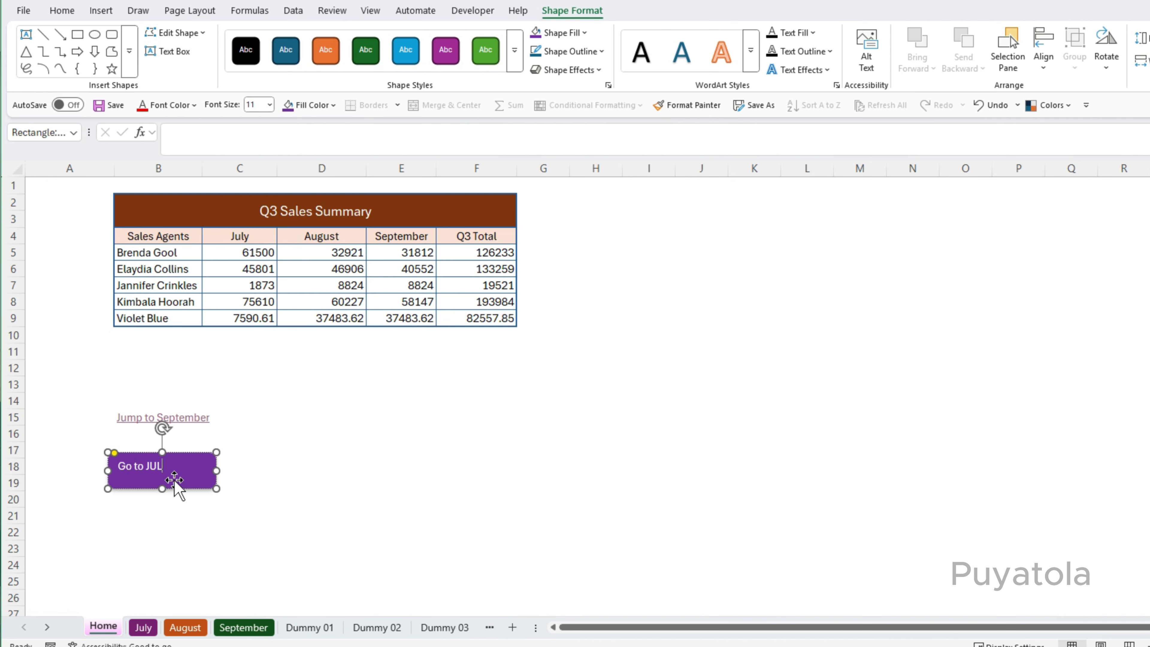
click(174, 480)
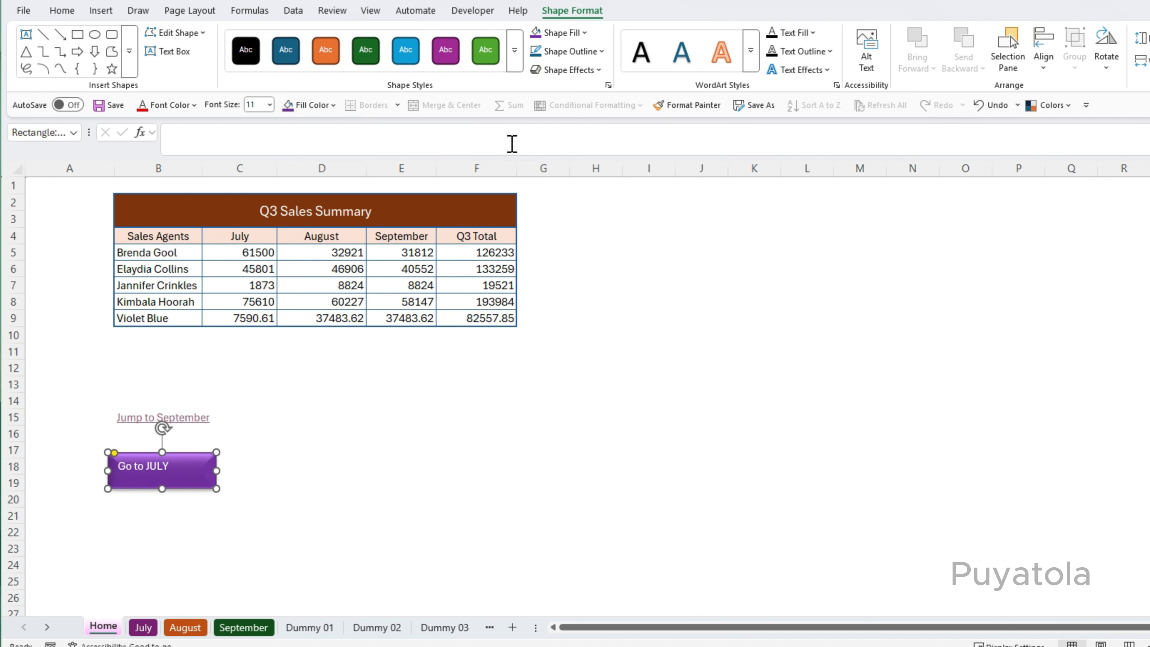
click(64, 11)
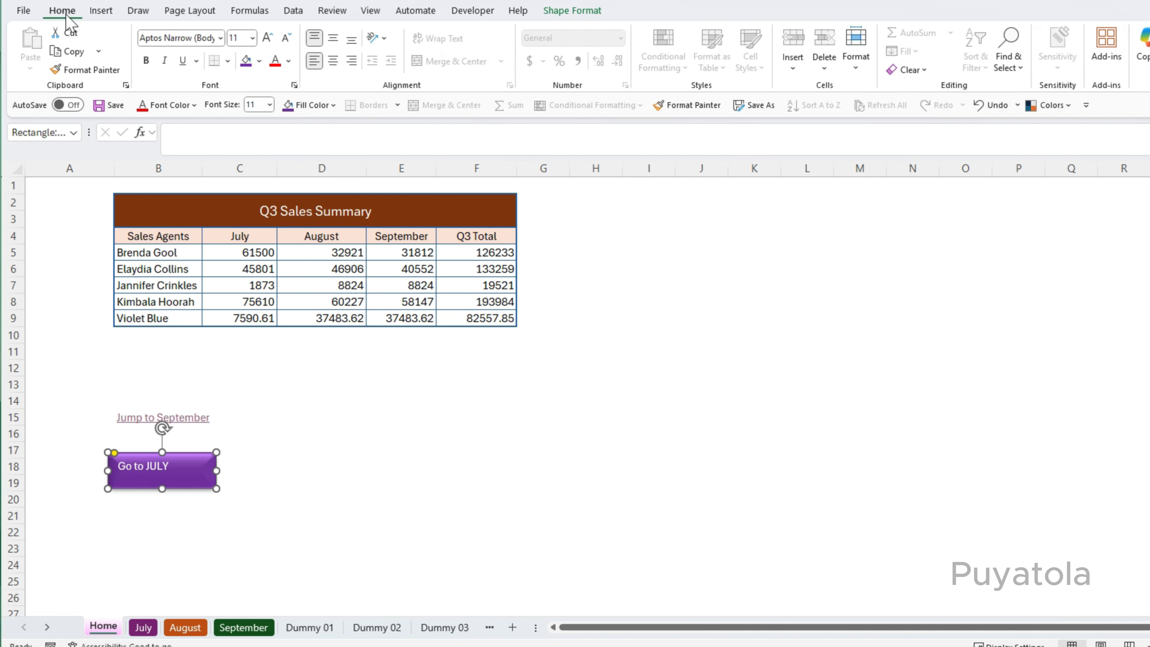
click(333, 61)
click(331, 40)
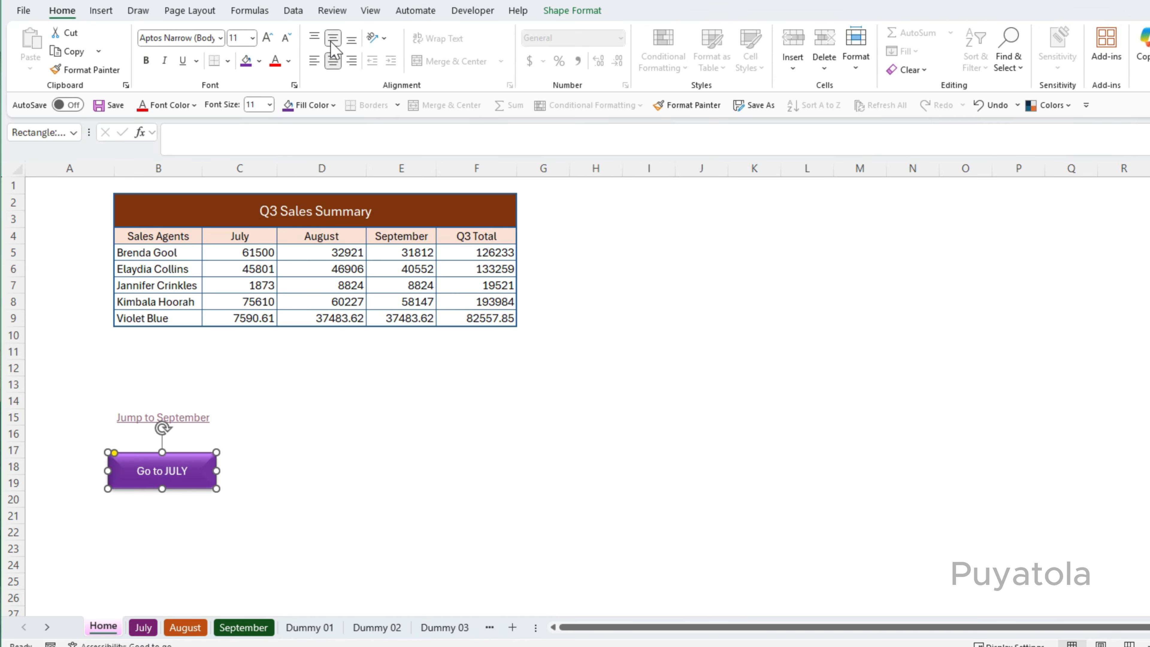
Make the button text bold at 14 pt.
click(146, 60)
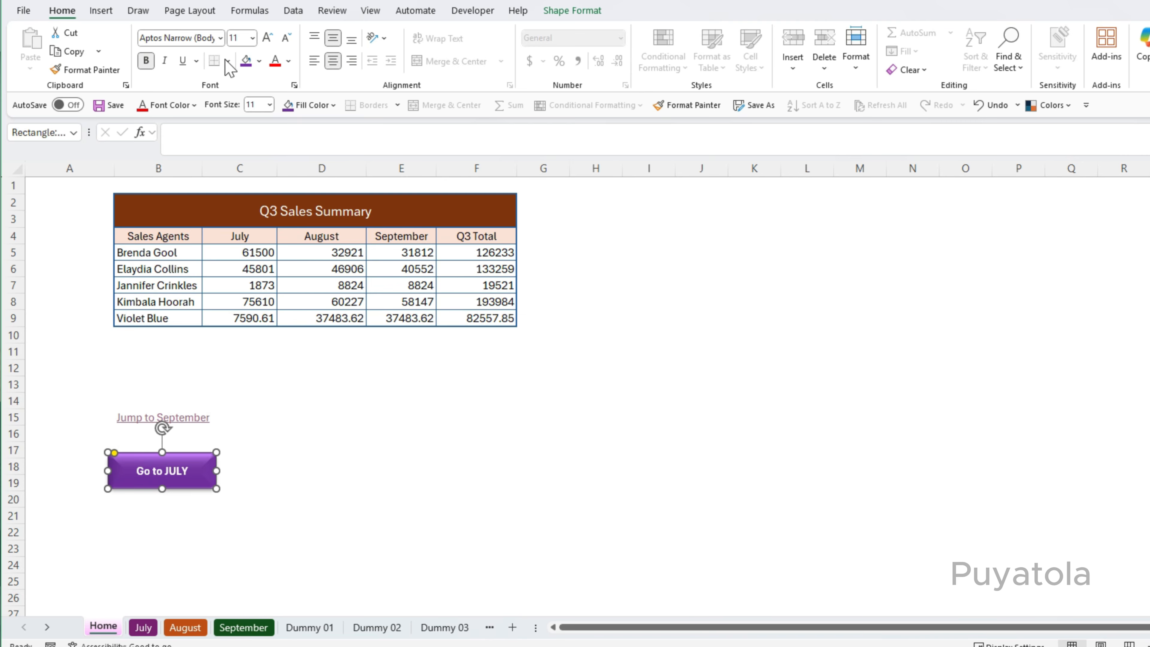
click(267, 38)
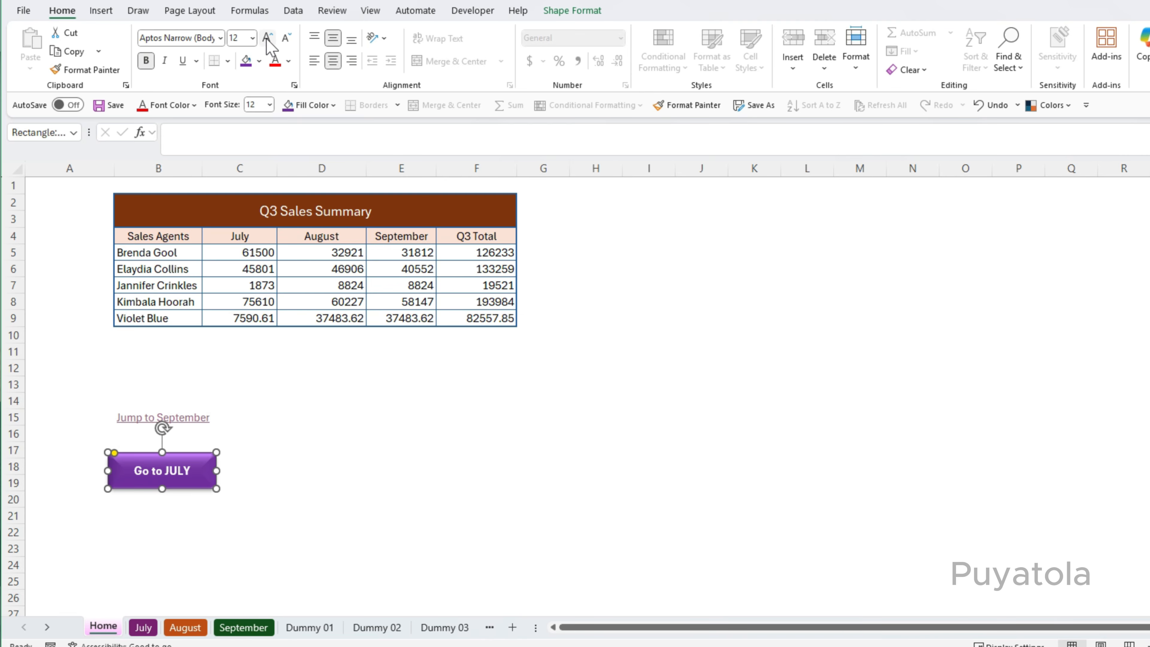
click(286, 38)
click(285, 38)
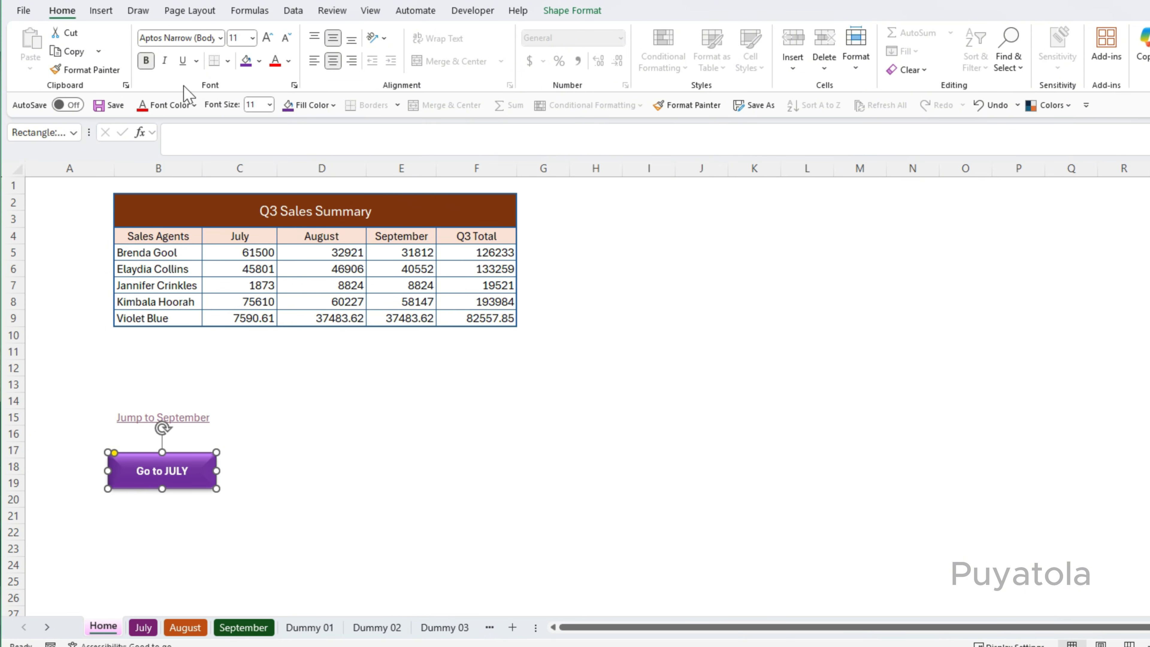
click(183, 60)
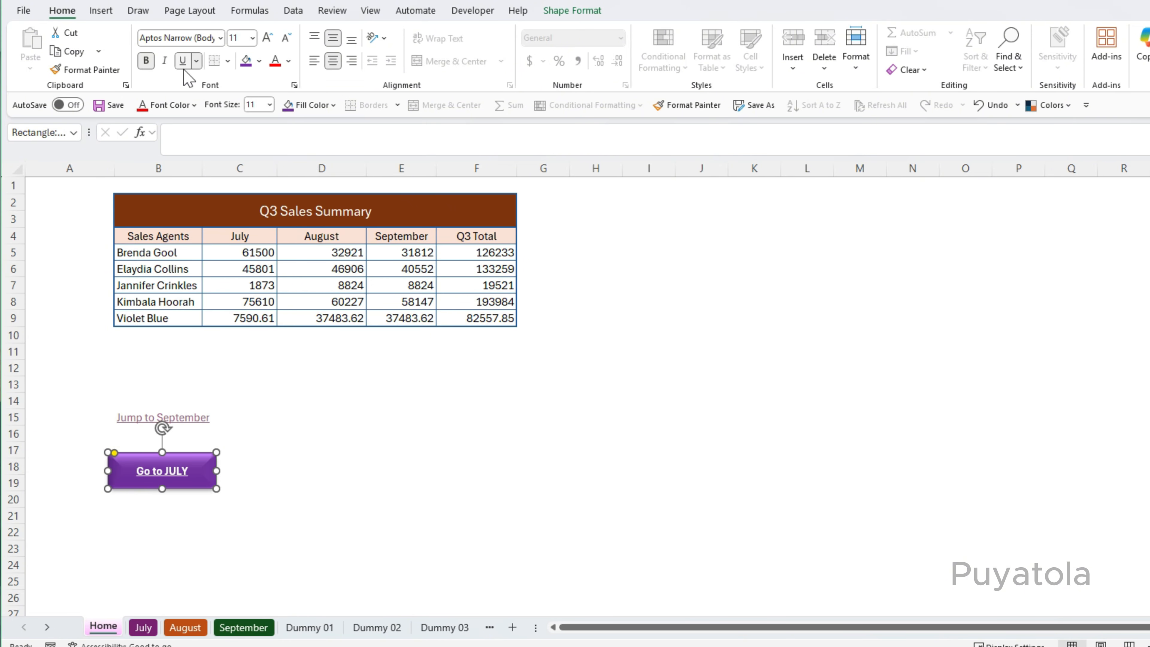
click(268, 38)
click(267, 38)
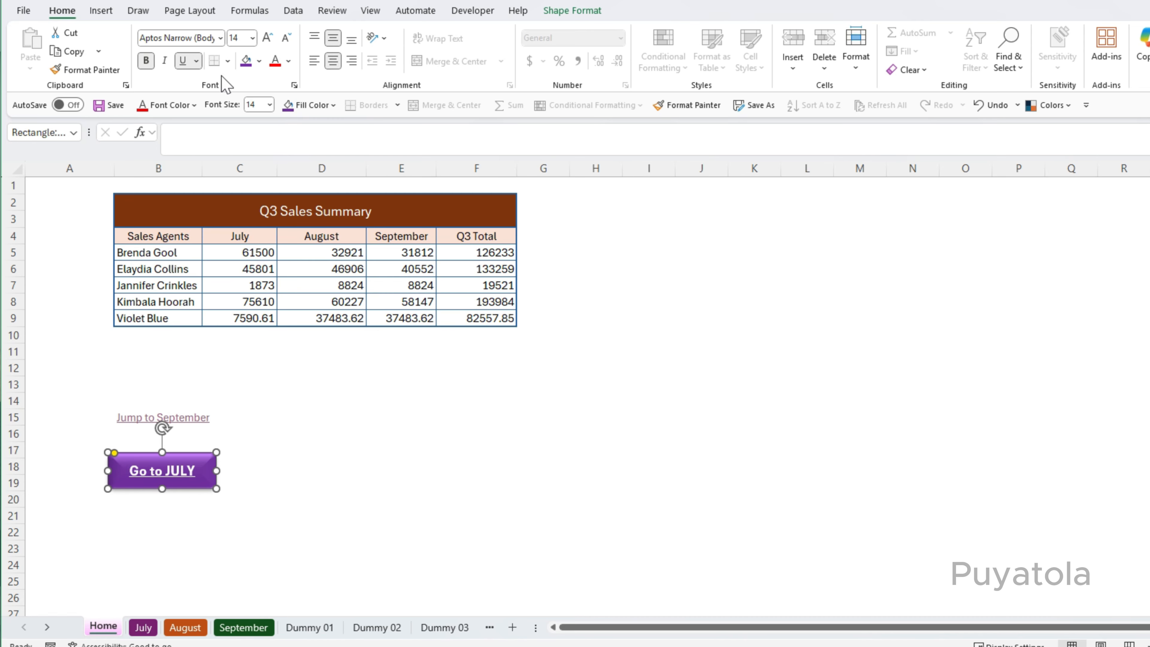
click(184, 61)
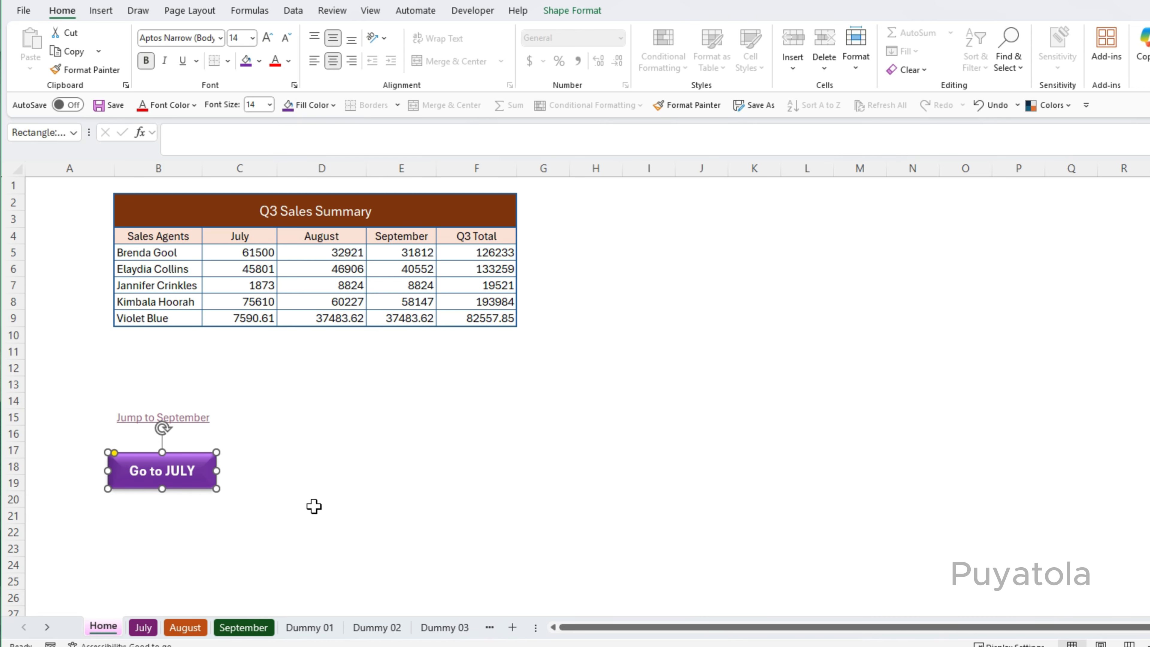
Hyperlink the button to cell B7 on the July sheet with the ScreenTip July ito.
click(333, 469)
click(206, 460)
click(96, 12)
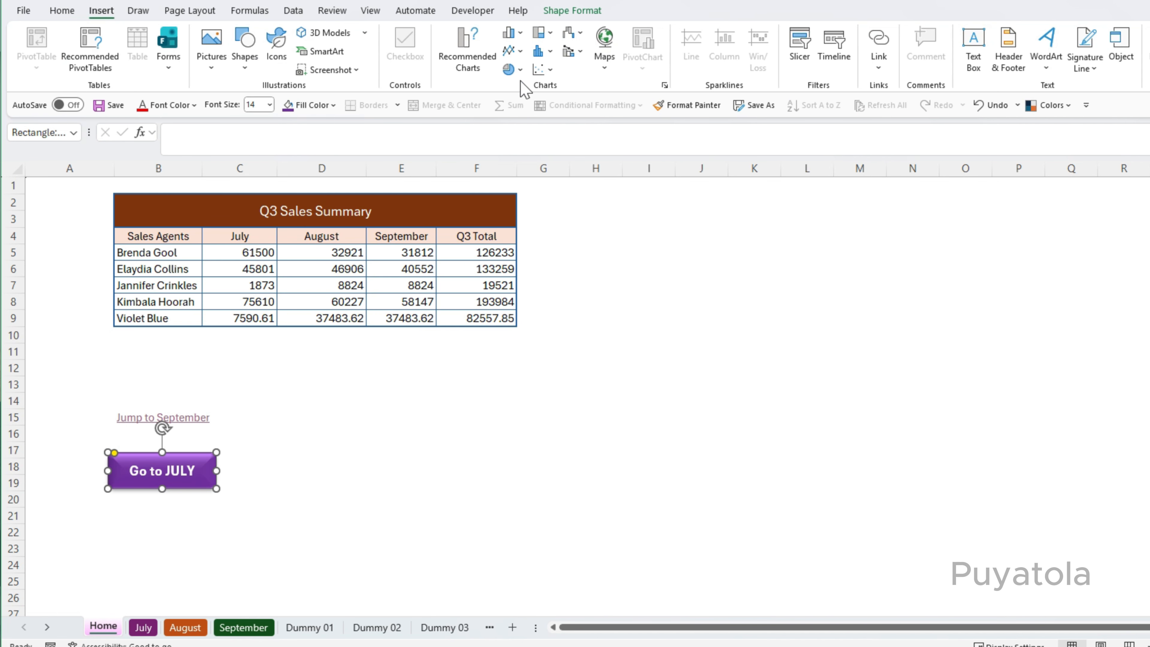
click(349, 462)
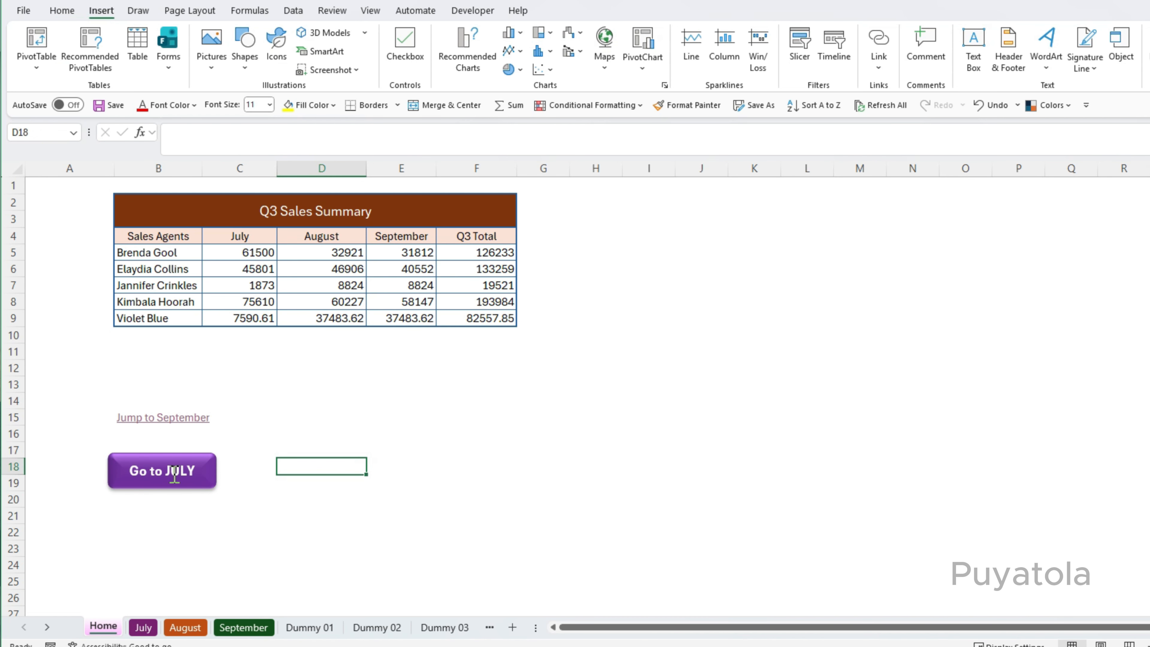
click(178, 462)
key(ctrl+k)
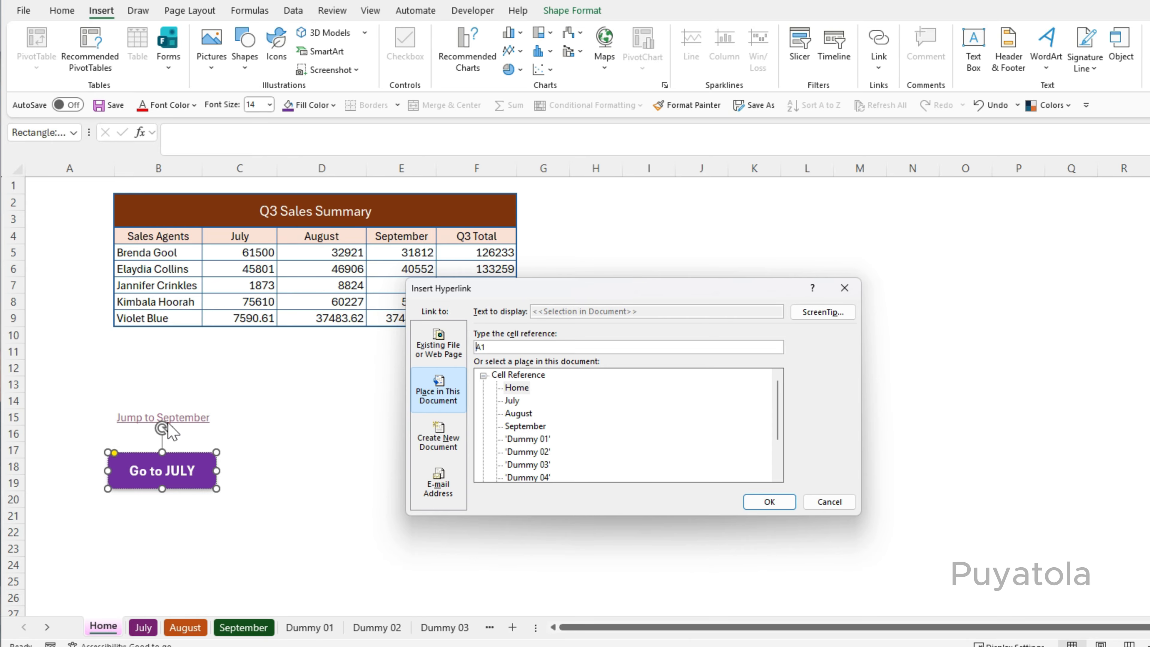
click(833, 313)
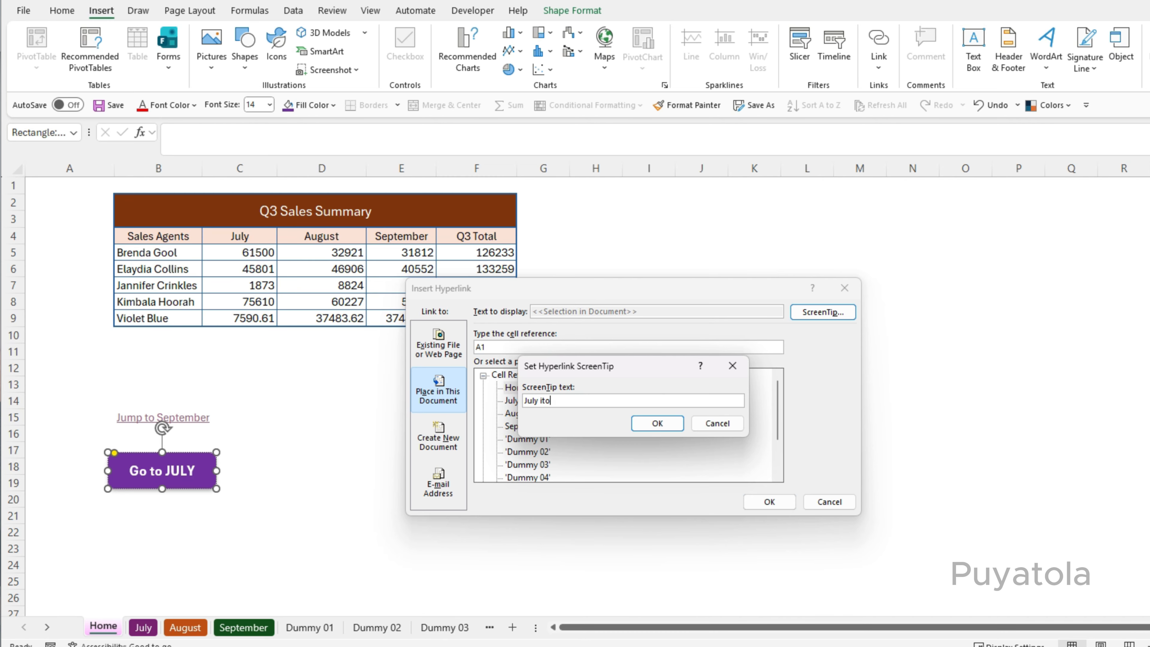
click(658, 423)
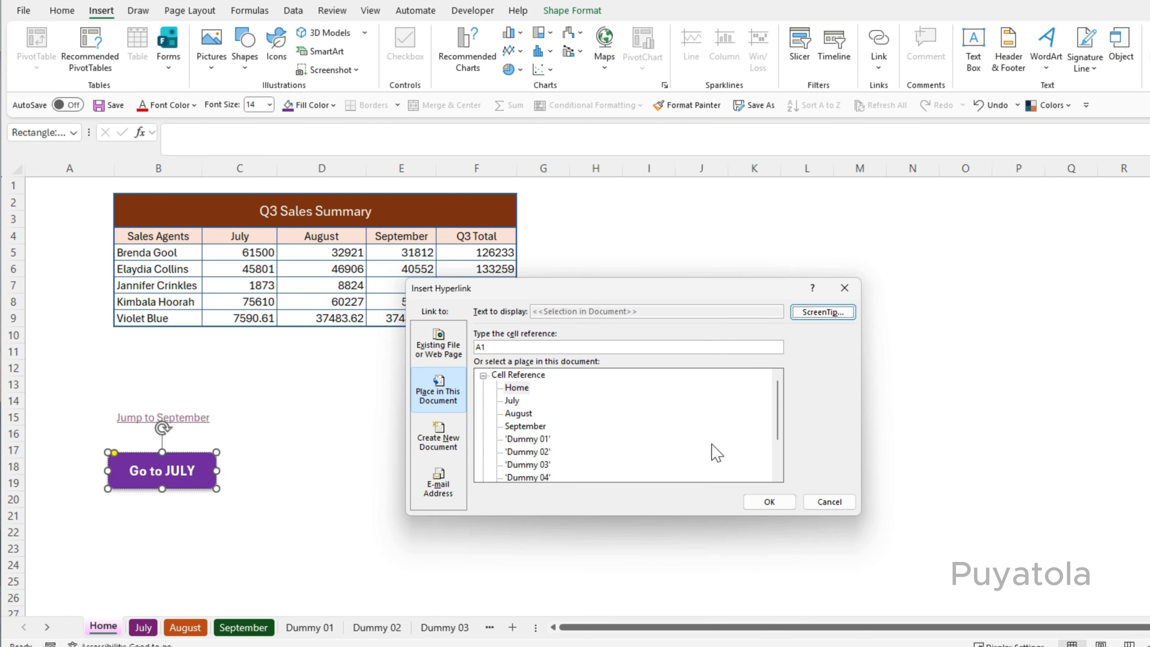
double_click(530, 346)
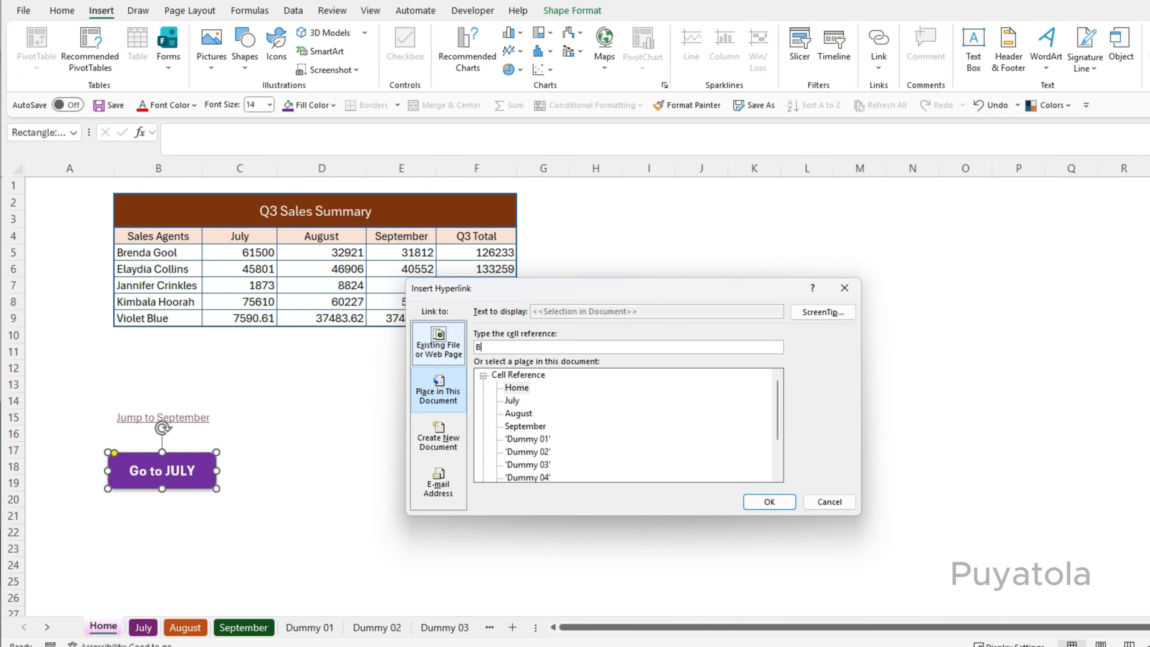
click(512, 401)
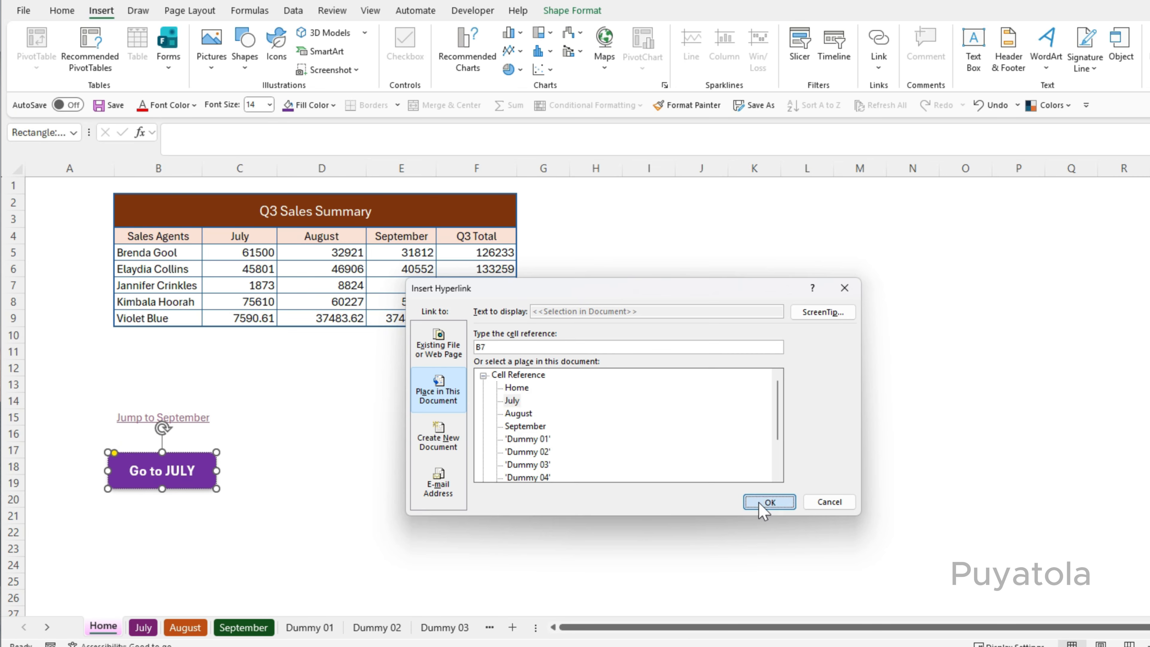
click(769, 502)
Use the Go to JULY button to jump to the July sheet, then return to Home.
click(376, 487)
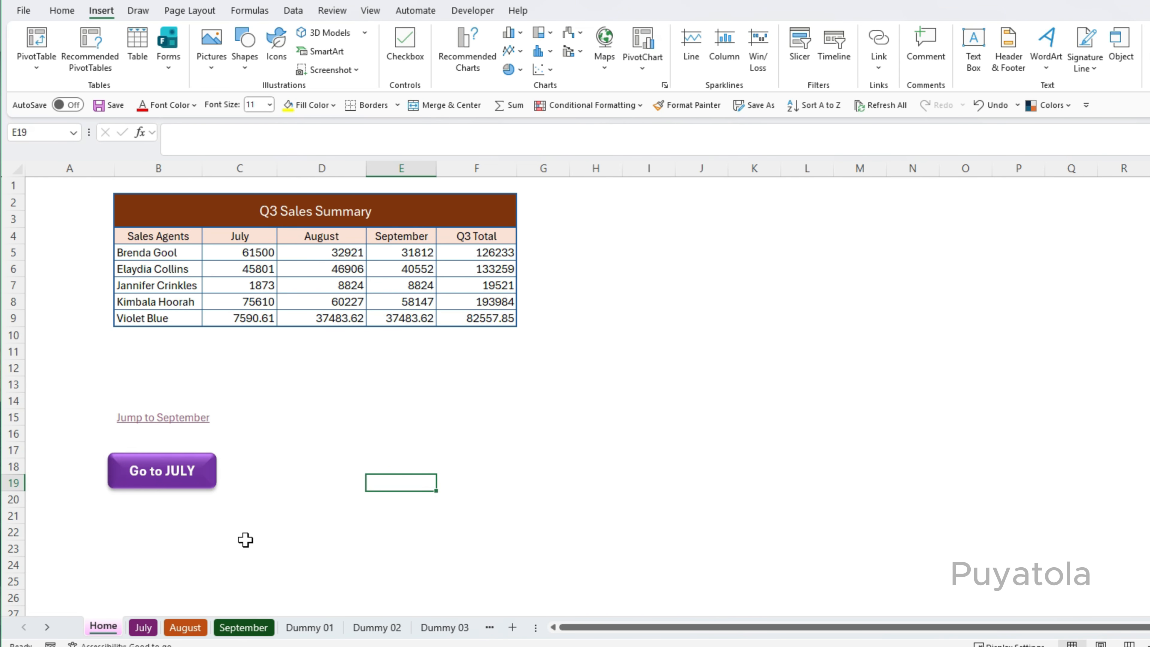
click(137, 473)
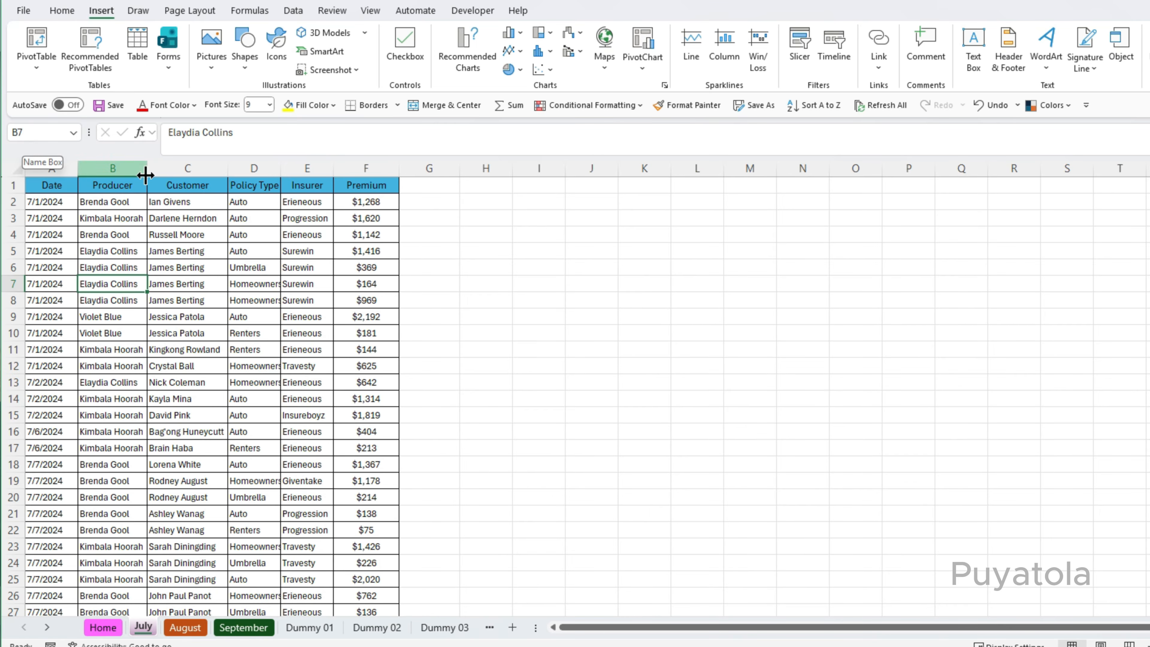
click(103, 627)
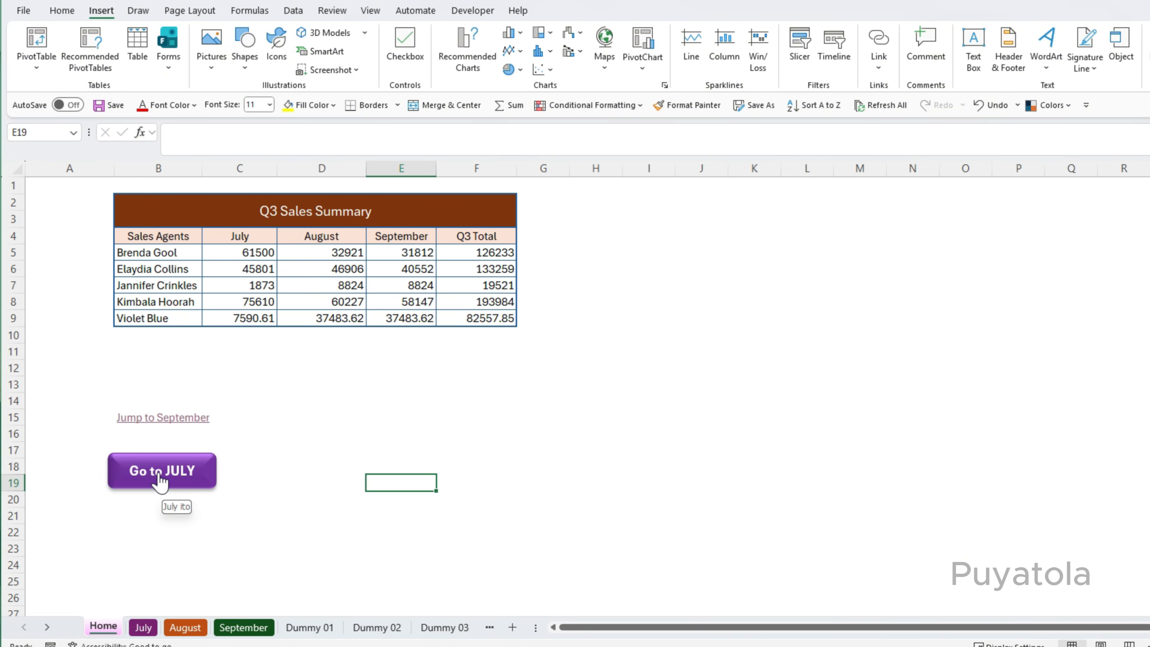
Insert a calendar icon from the stock icons and move it just below the Go to JULY button.
click(272, 532)
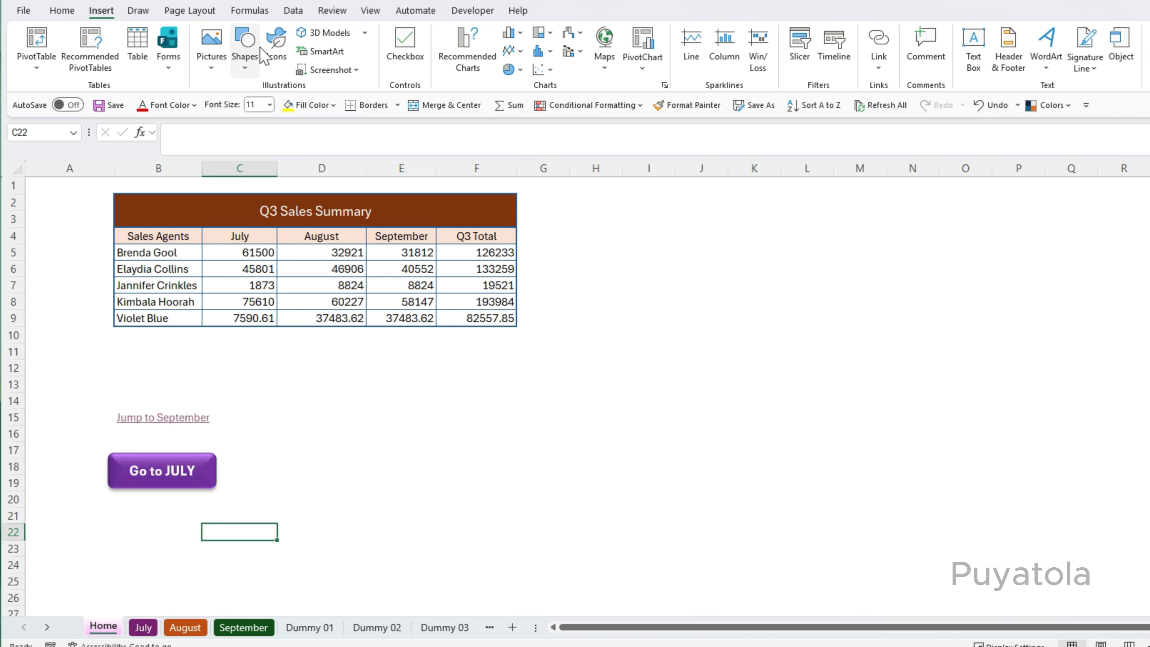
click(276, 50)
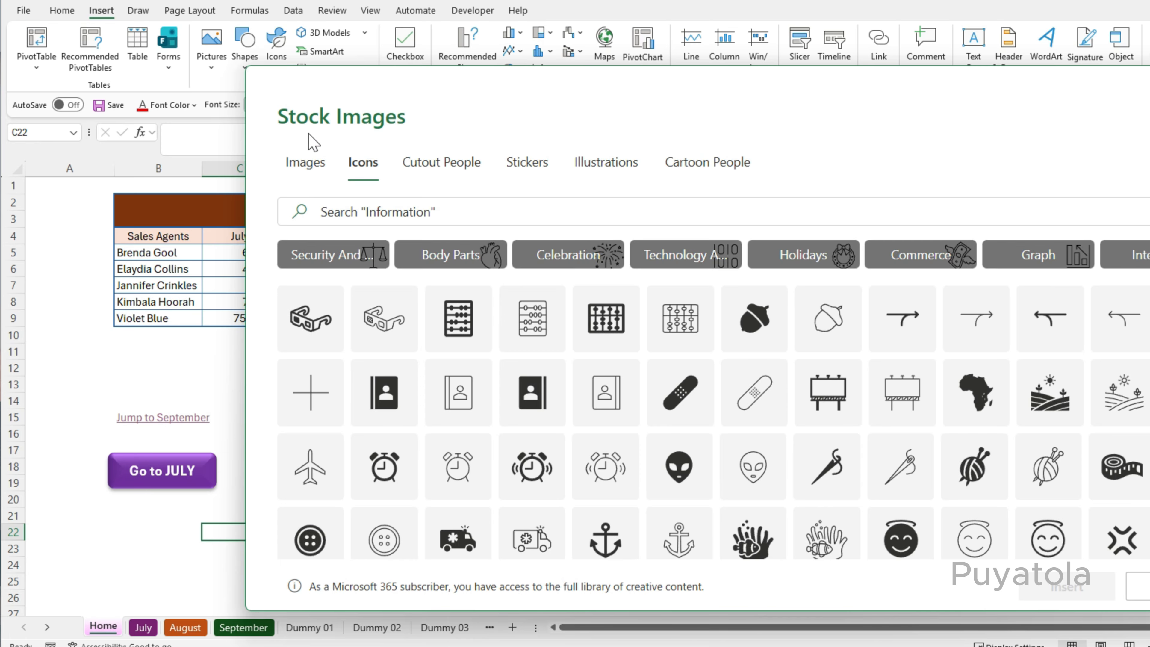
click(467, 211)
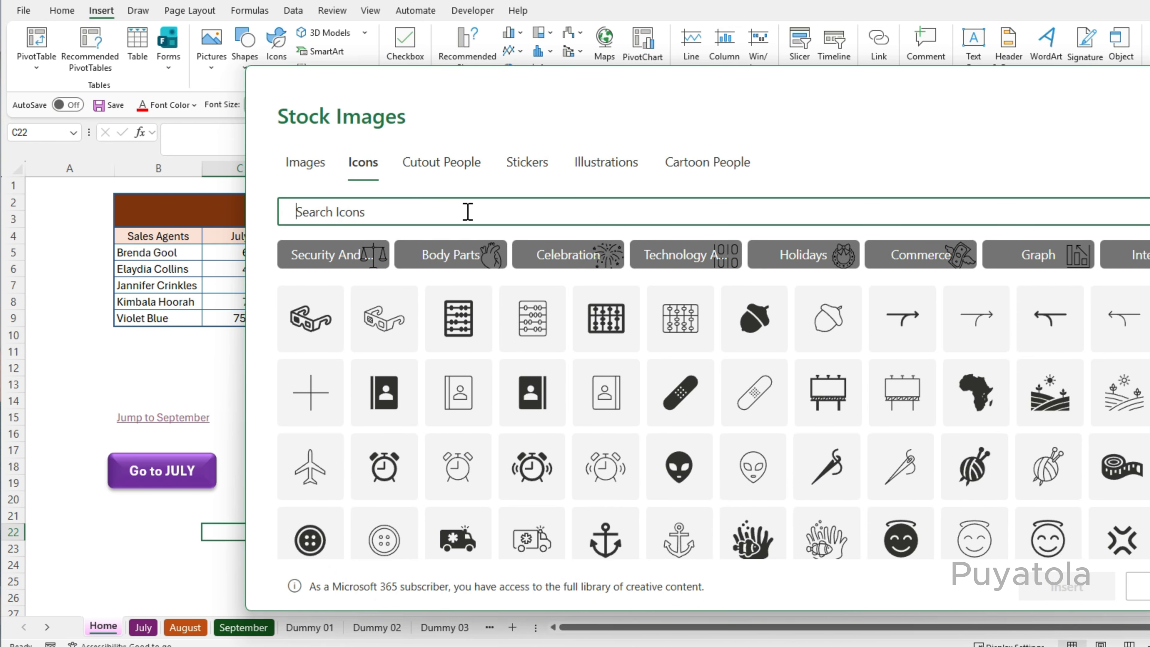
text(calenda)
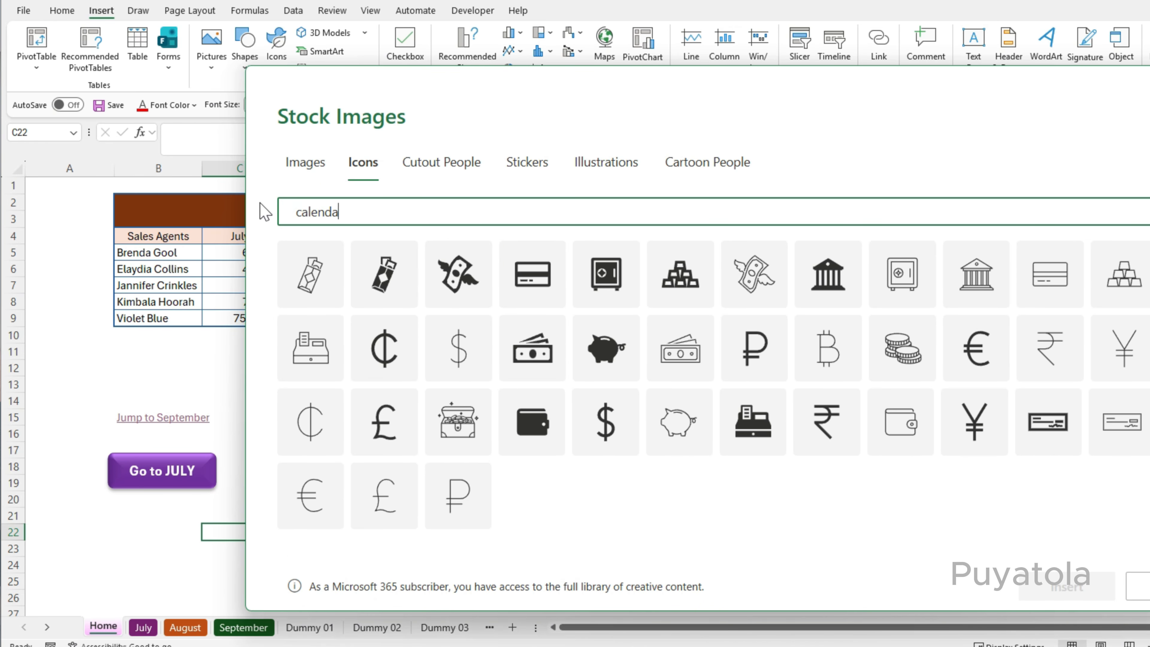
text(r)
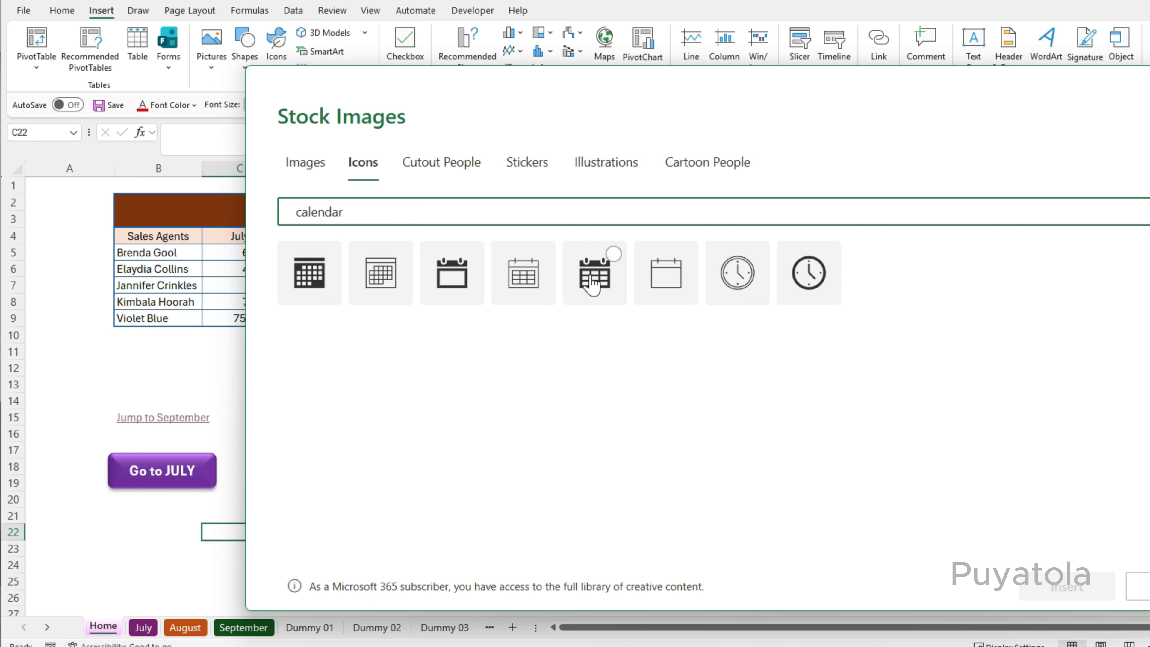
click(594, 274)
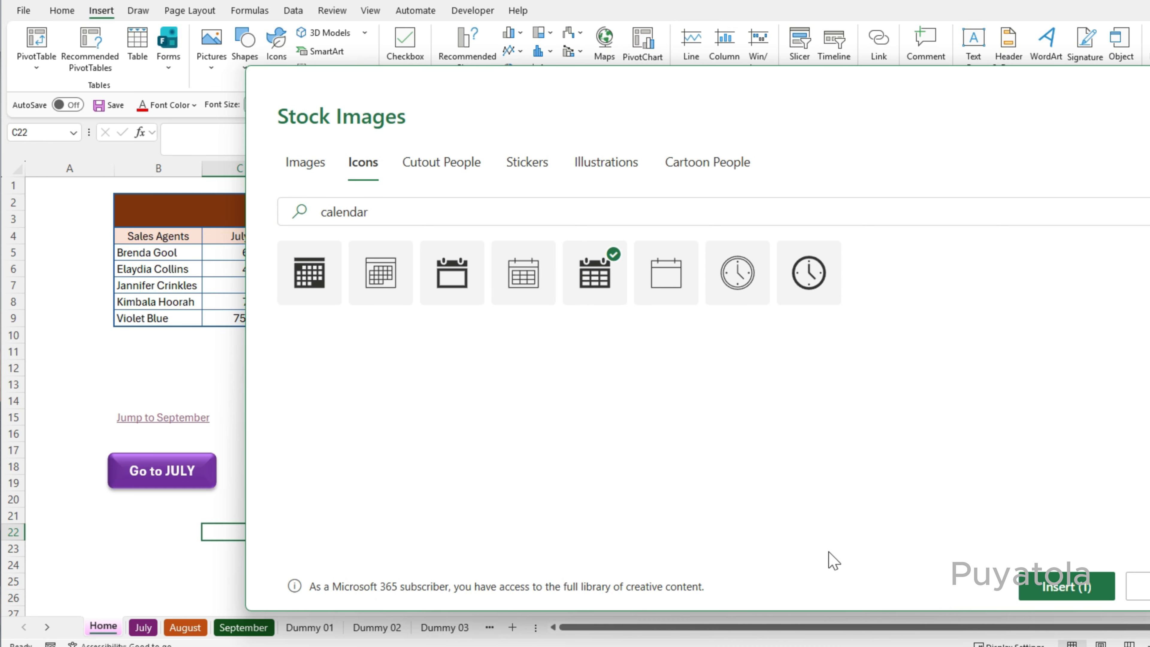
click(1083, 586)
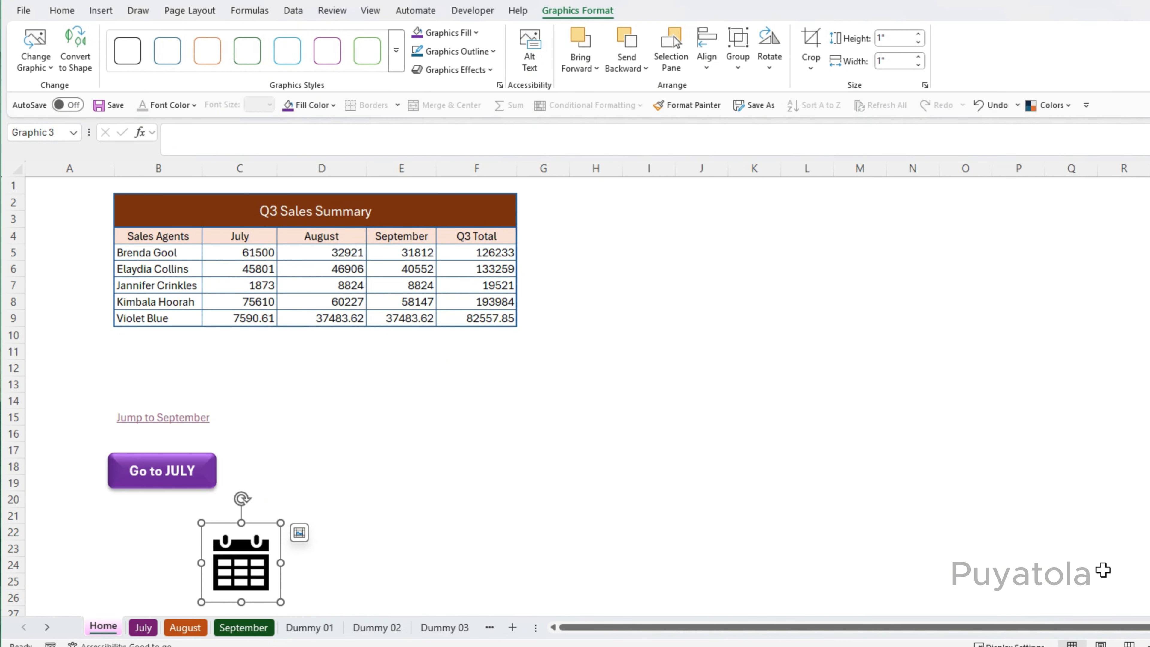
drag(233, 550, 145, 534)
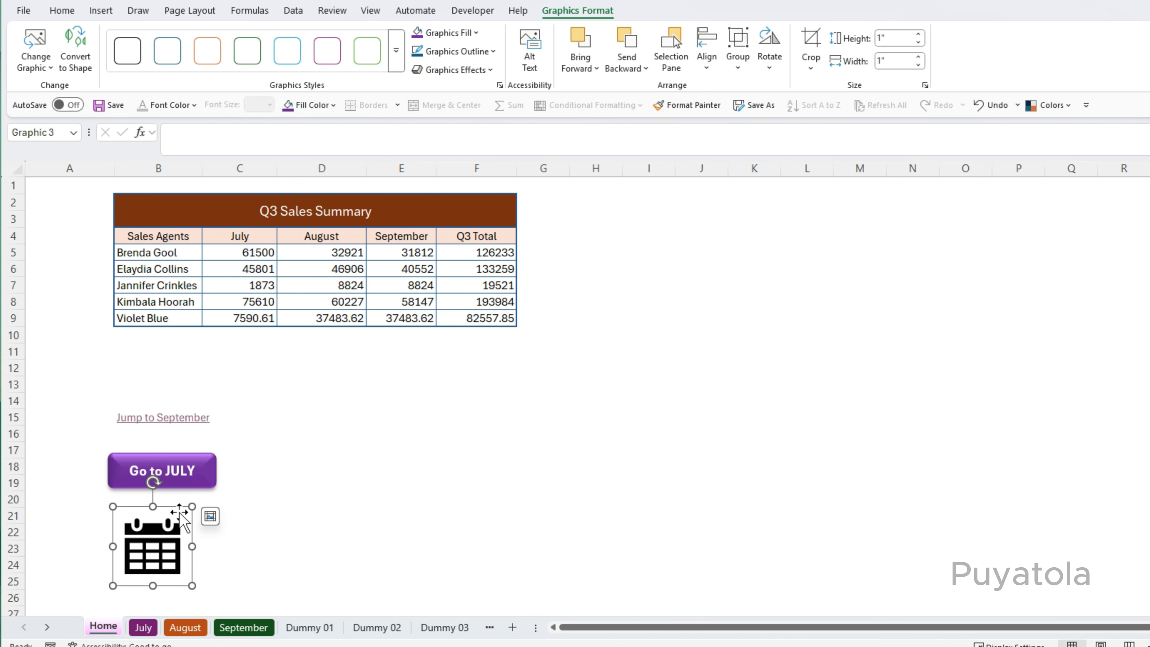
Fill the calendar icon with dark green and apply a 3-D preset graphics effect.
click(476, 33)
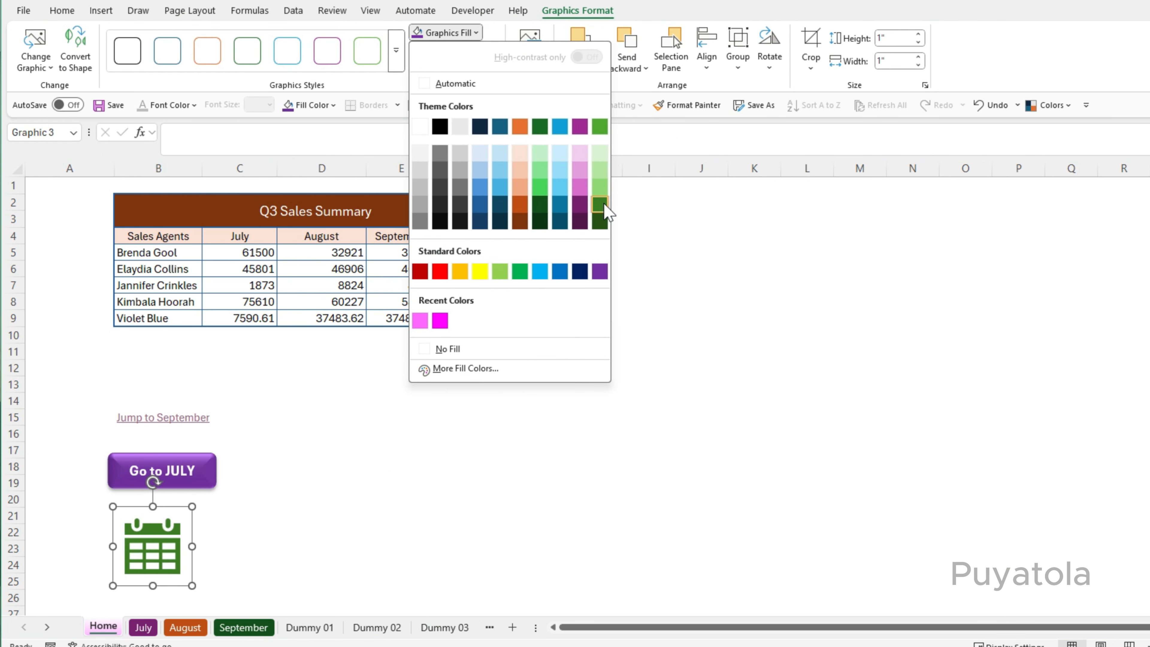
click(599, 205)
click(490, 71)
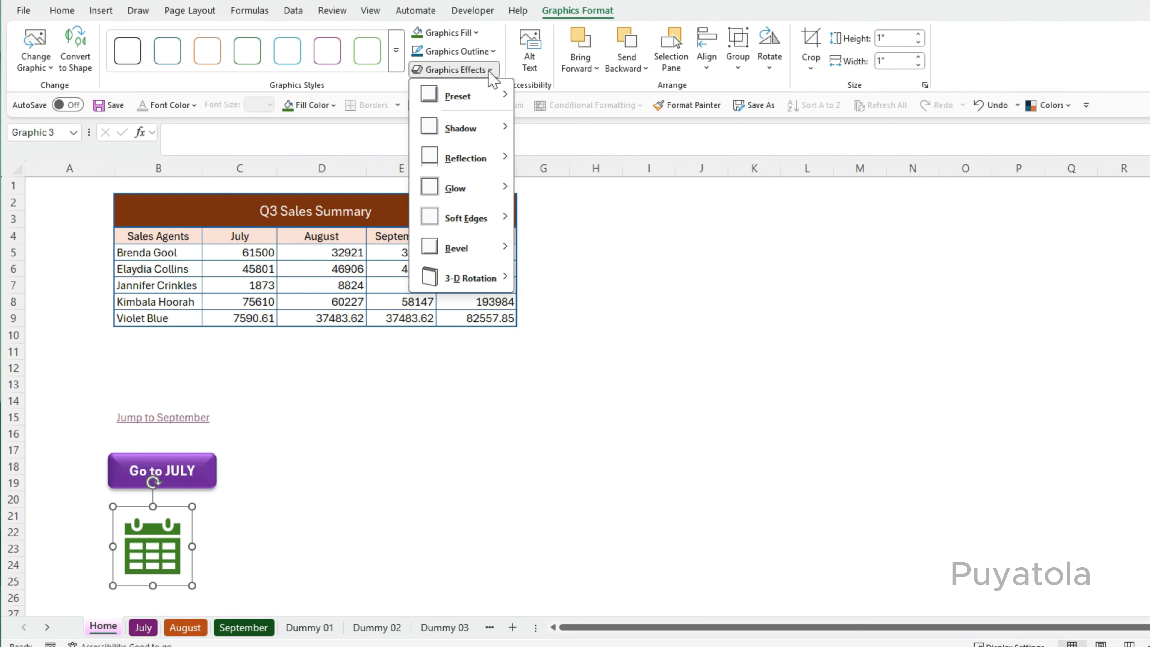
mouse_move(486, 102)
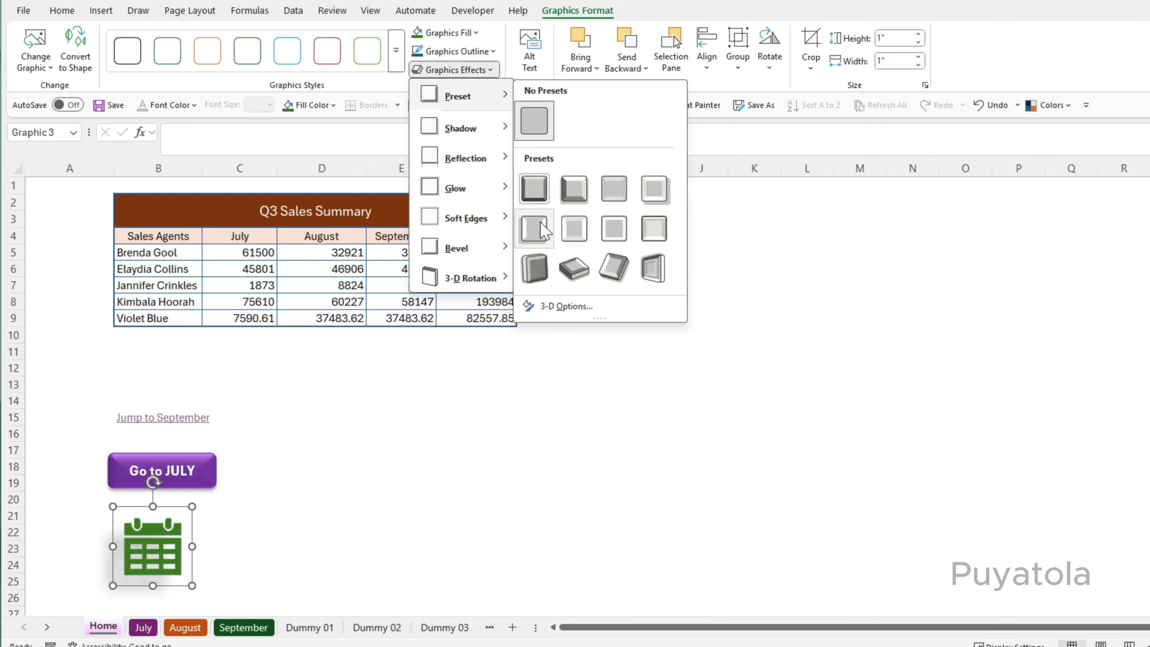
click(543, 230)
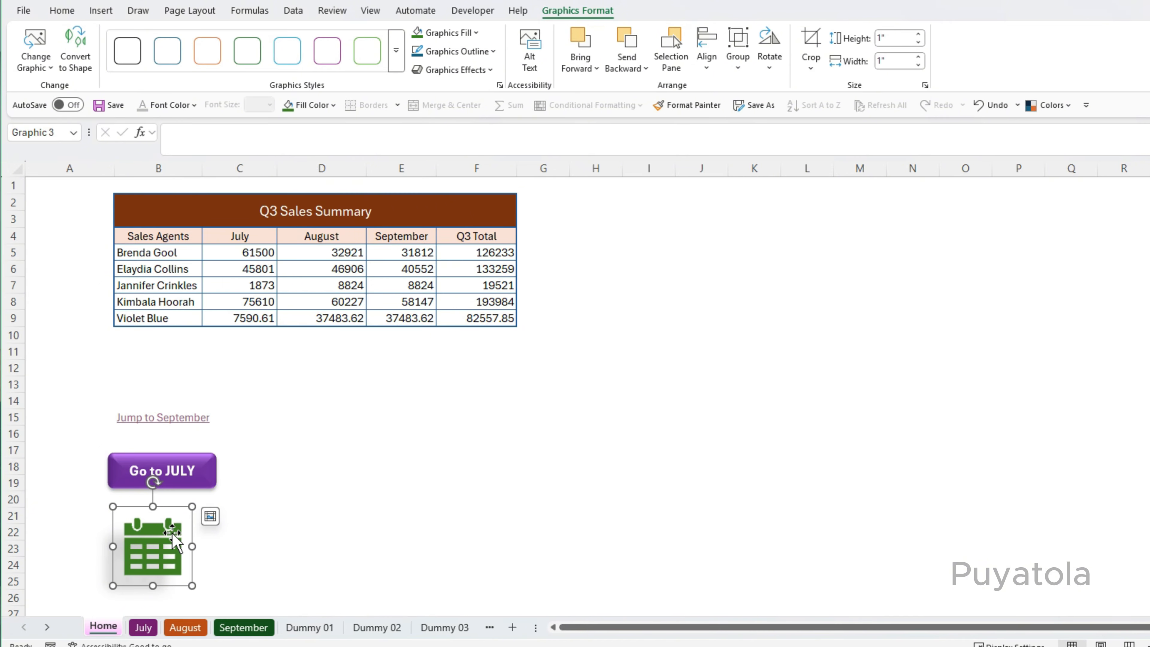
Hyperlink the calendar icon to cell C15 on the August sheet with the ScreenTip August.
key(ctrl+k)
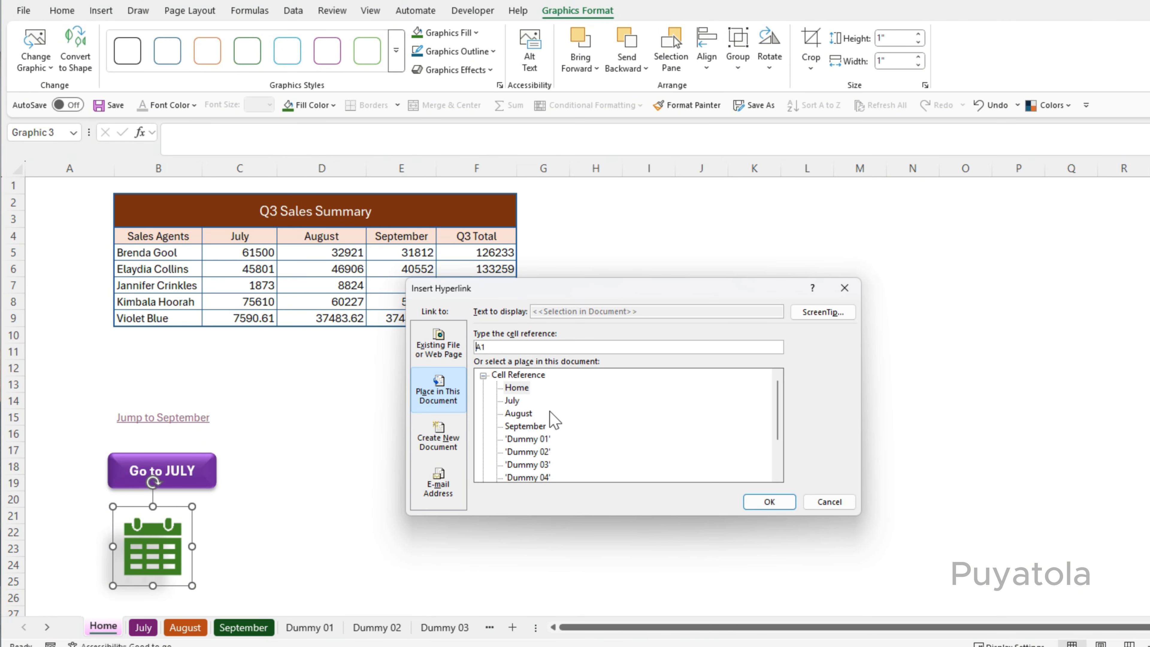
click(518, 413)
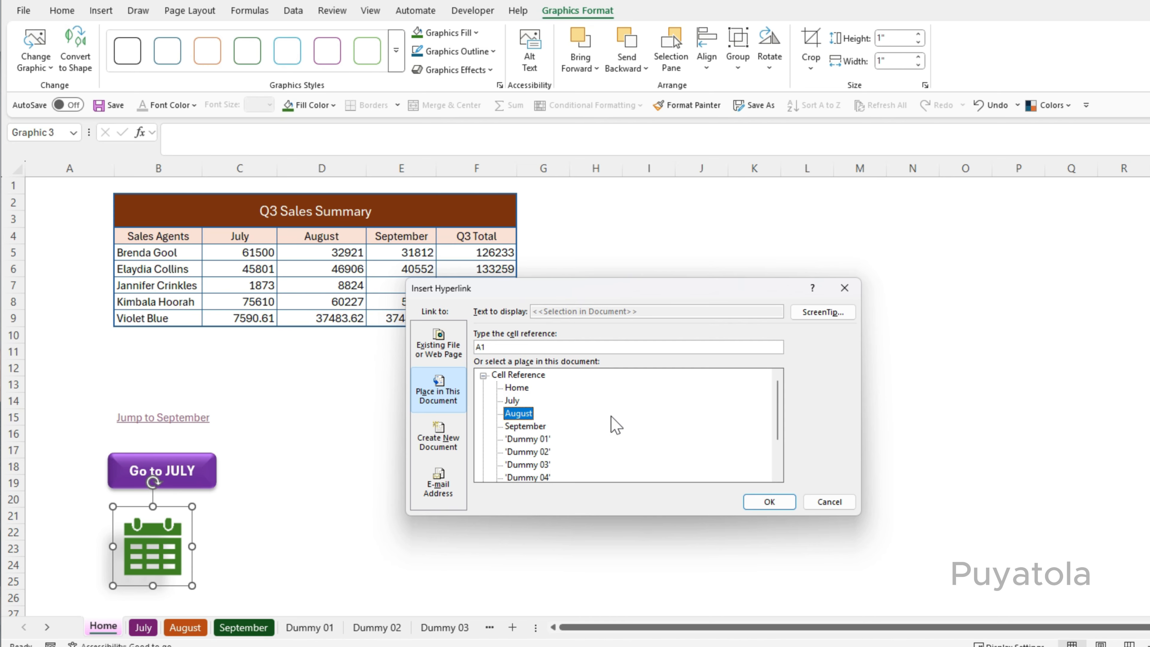
click(822, 312)
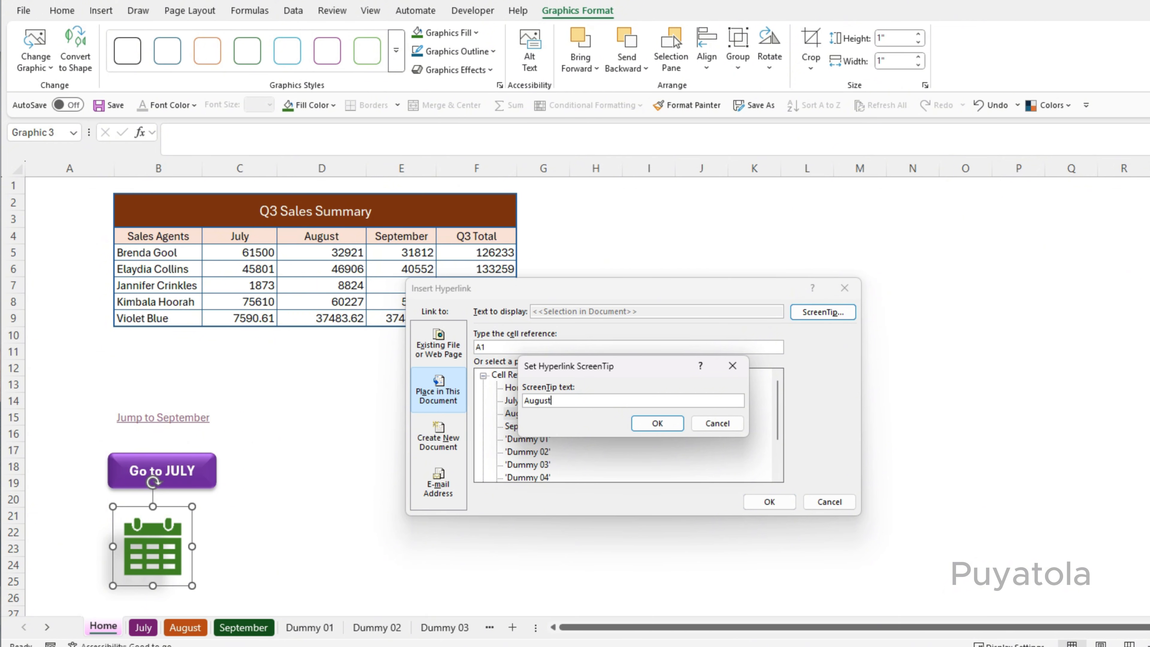
click(657, 423)
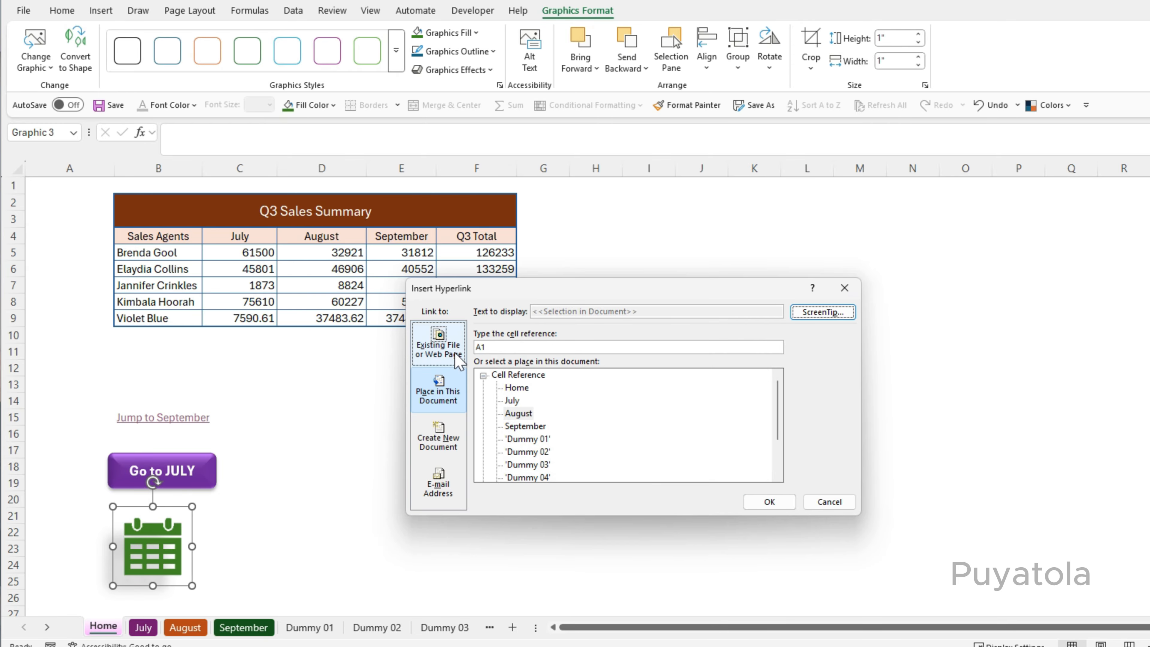
click(492, 346)
click(430, 352)
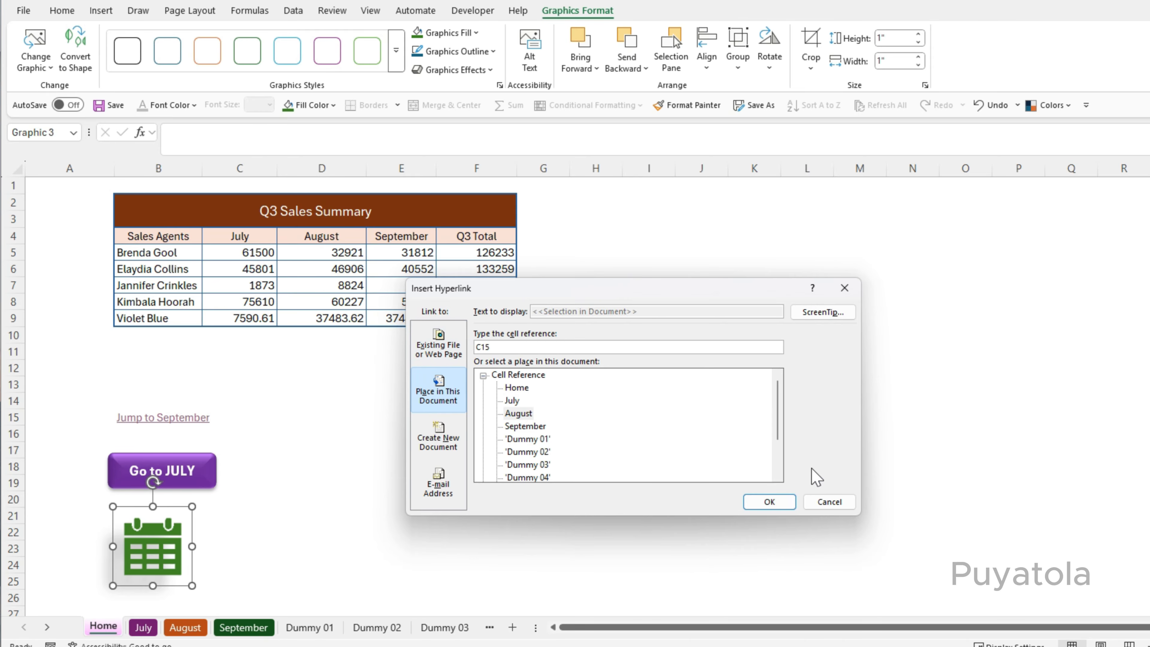
click(769, 501)
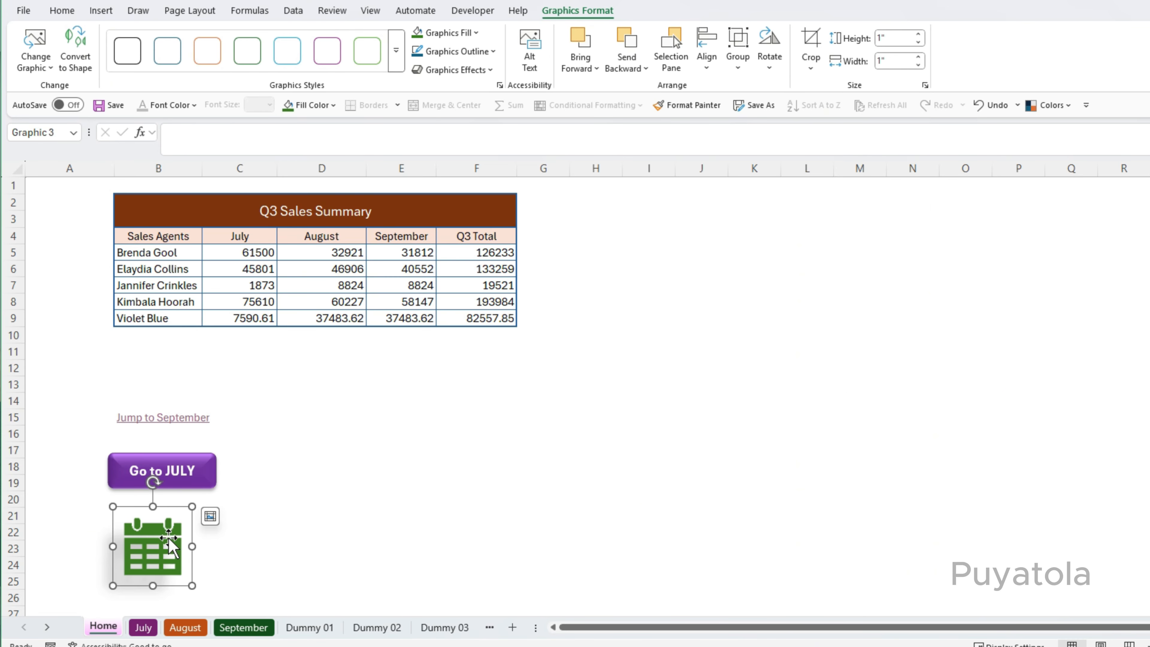
Use the calendar icon to jump to the August sheet, then return to the Home sheet.
click(335, 565)
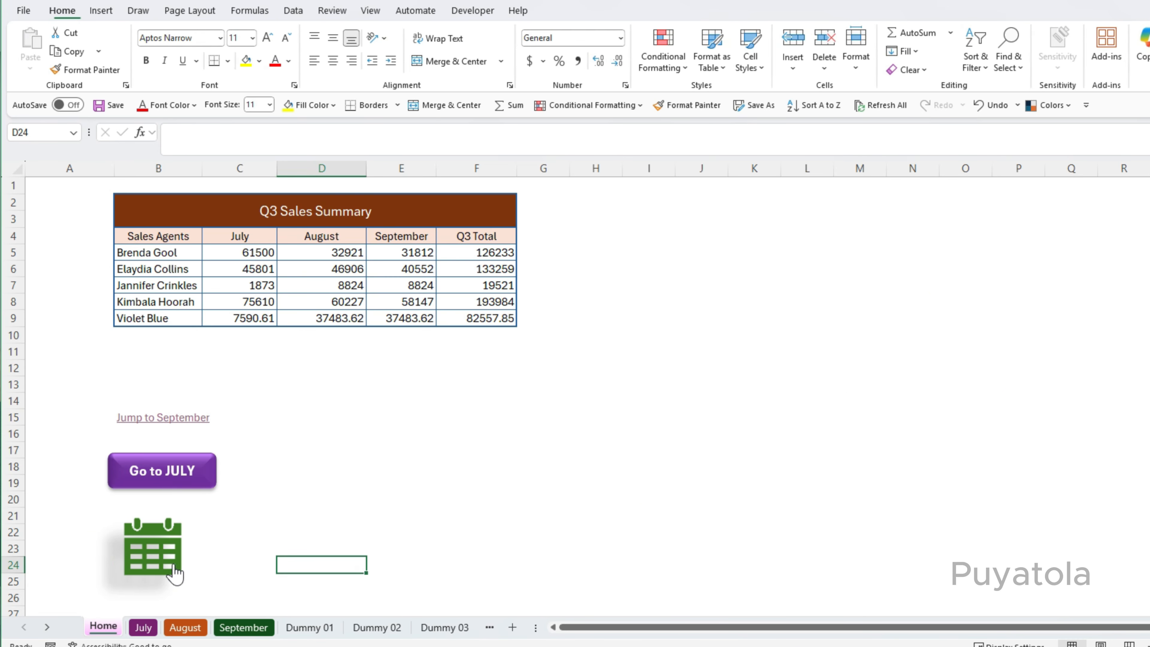
click(152, 557)
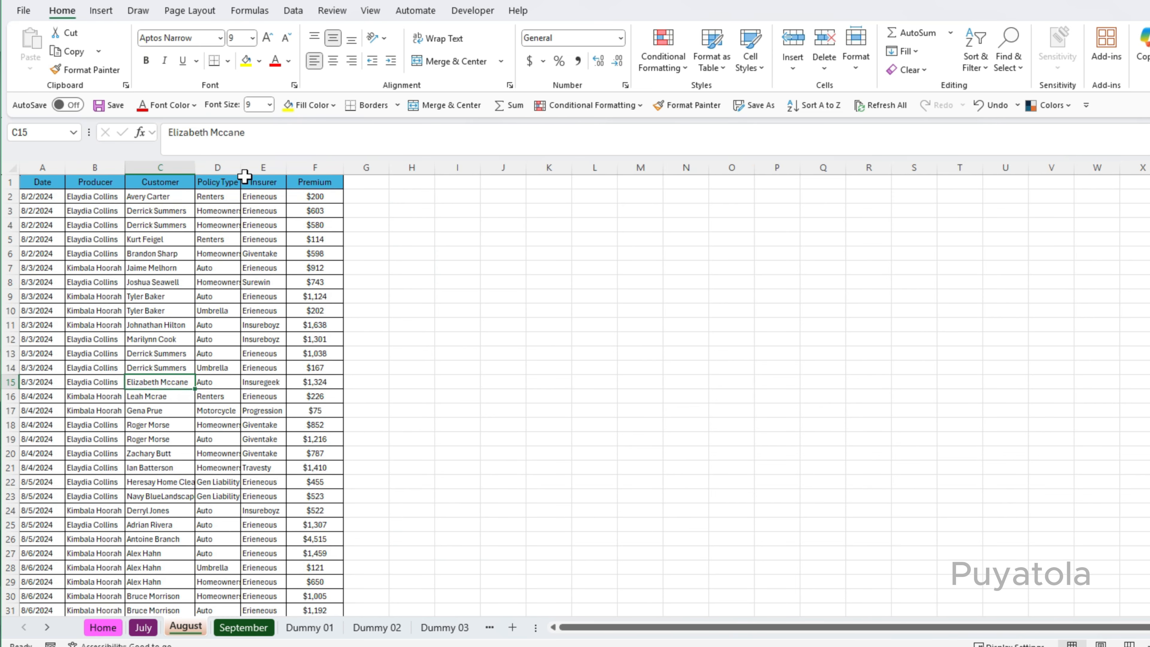
click(105, 629)
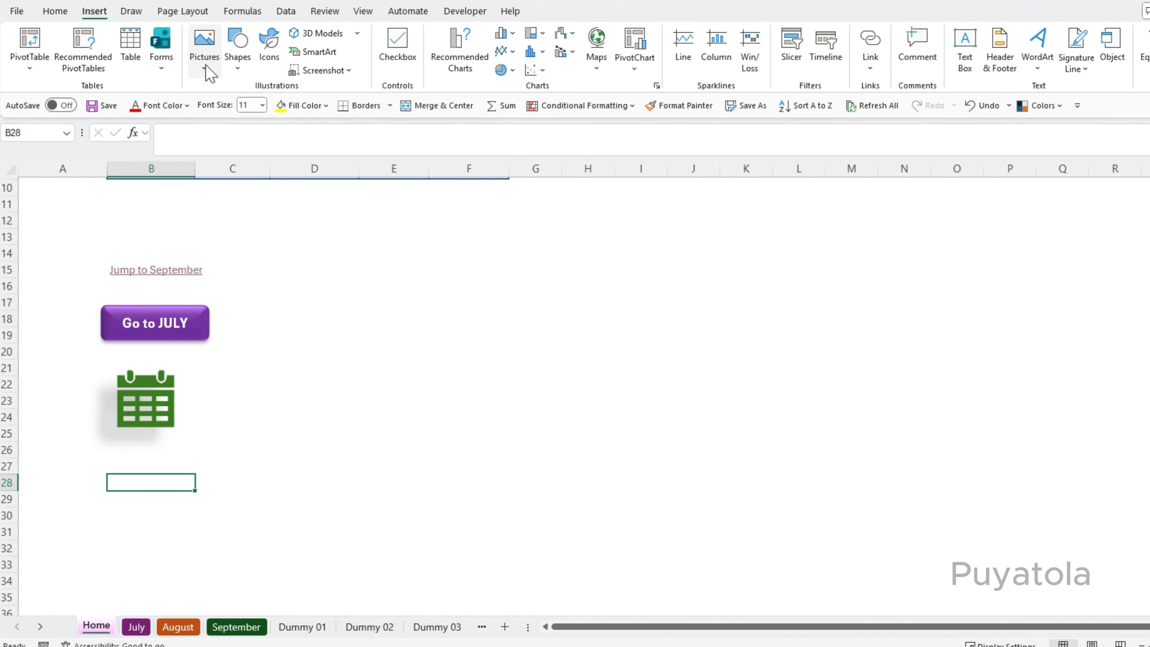
click(353, 259)
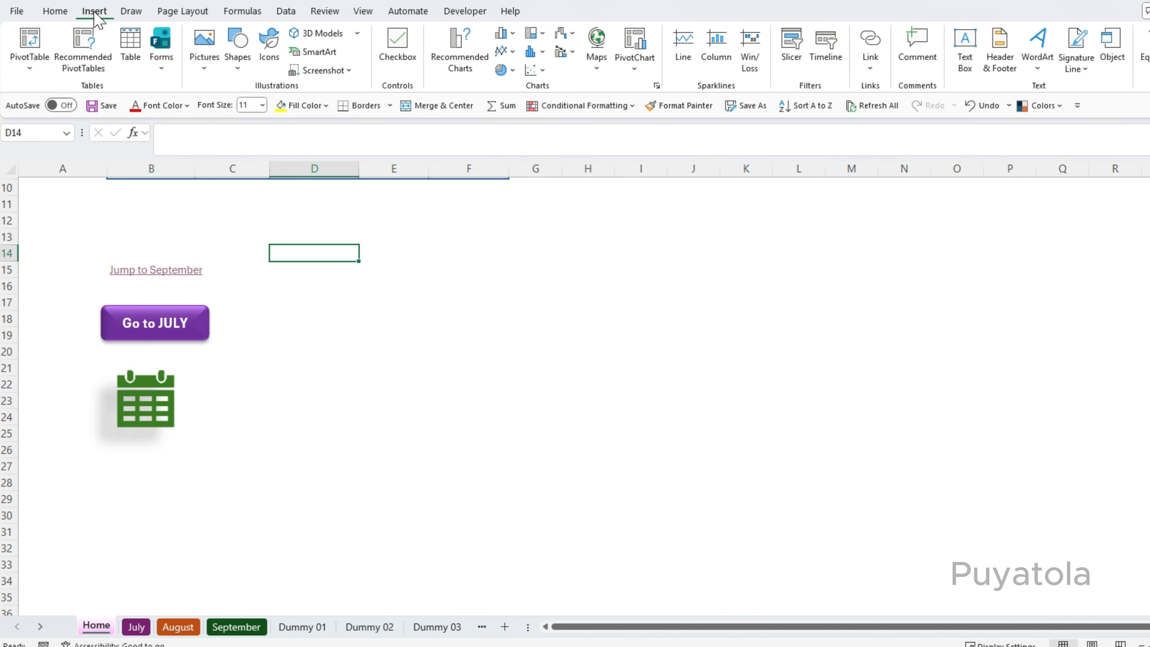
click(204, 68)
mouse_move(222, 97)
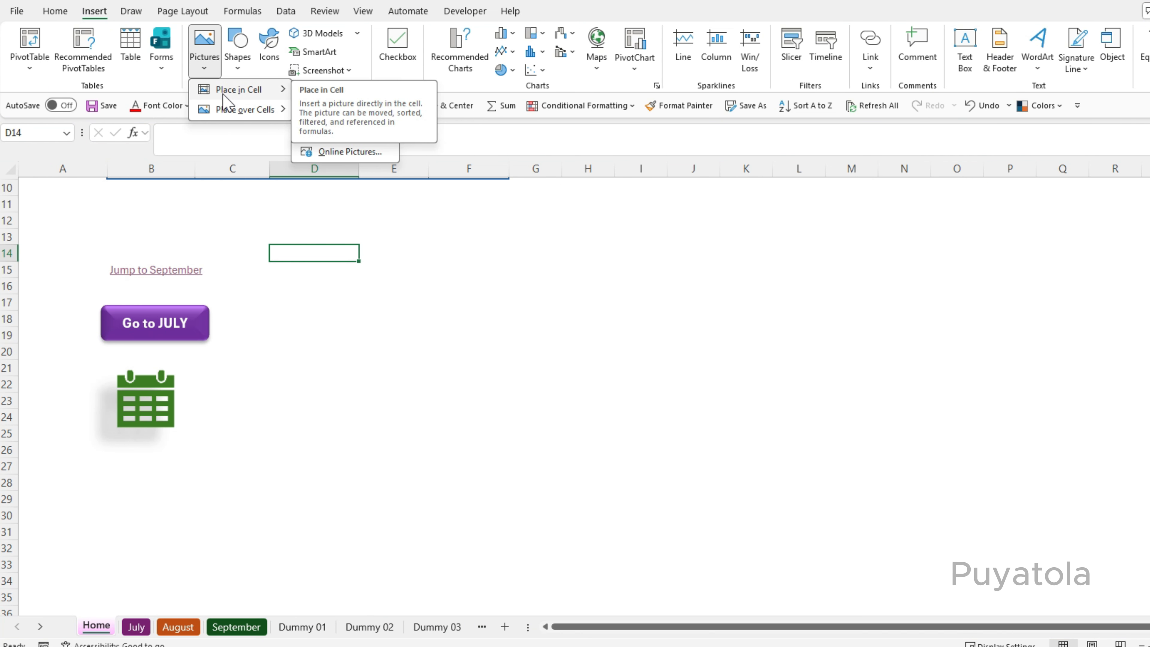
click(143, 466)
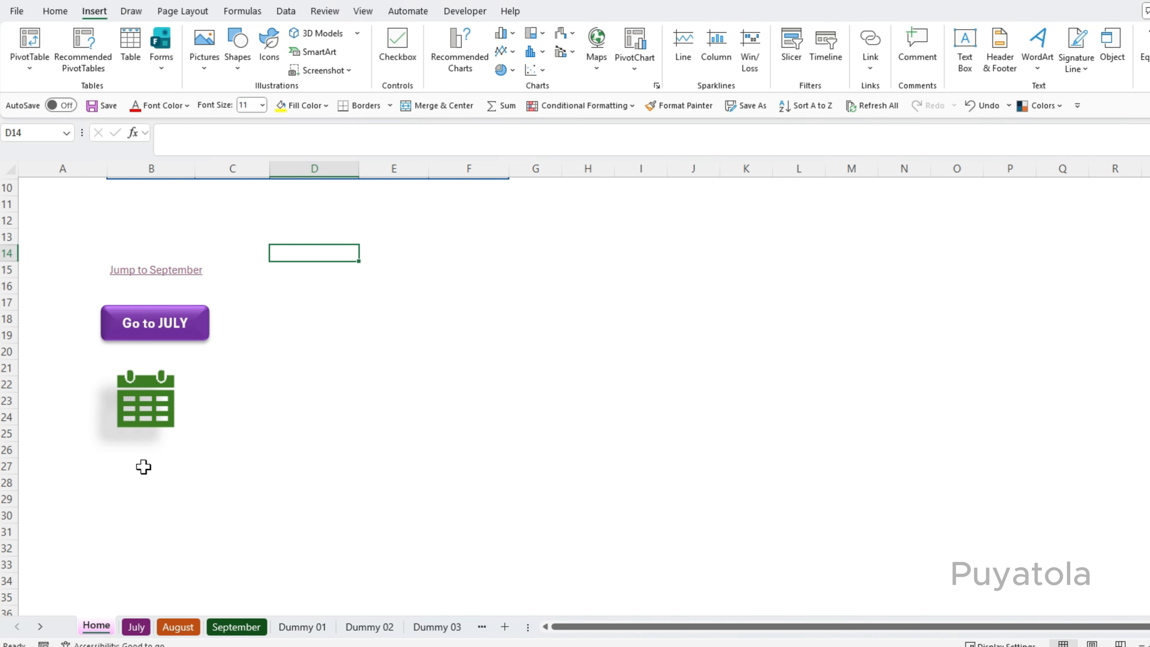
Place a stock image of a puppy, found by searching dog, inside cell B27.
click(144, 465)
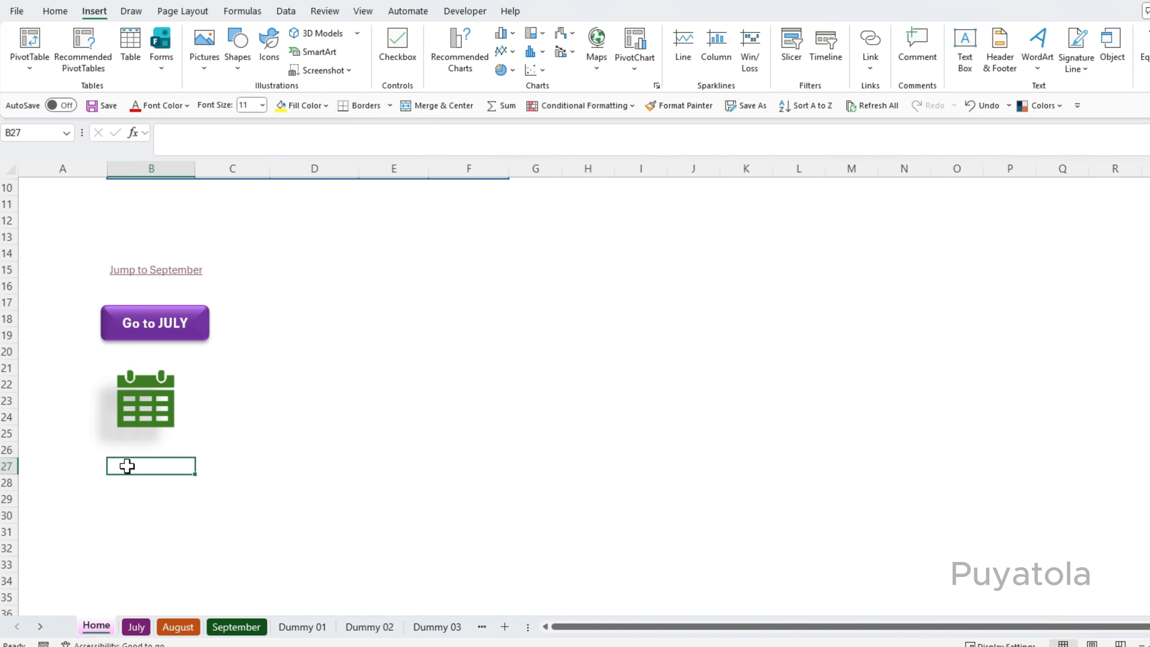
click(206, 76)
mouse_move(220, 93)
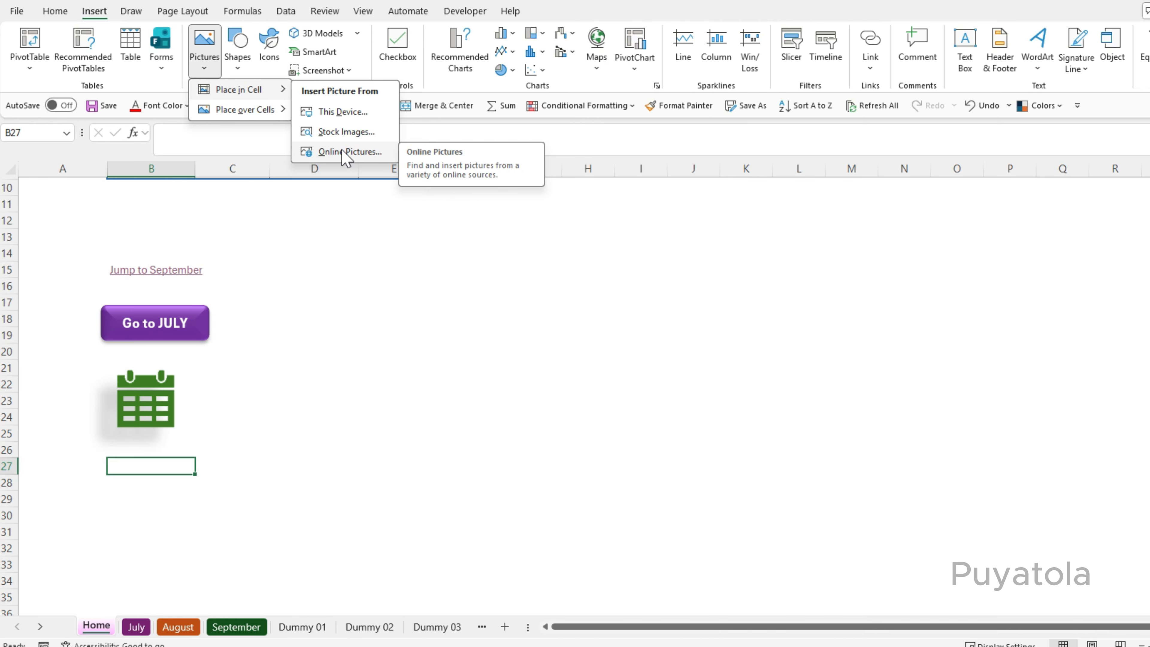
click(333, 134)
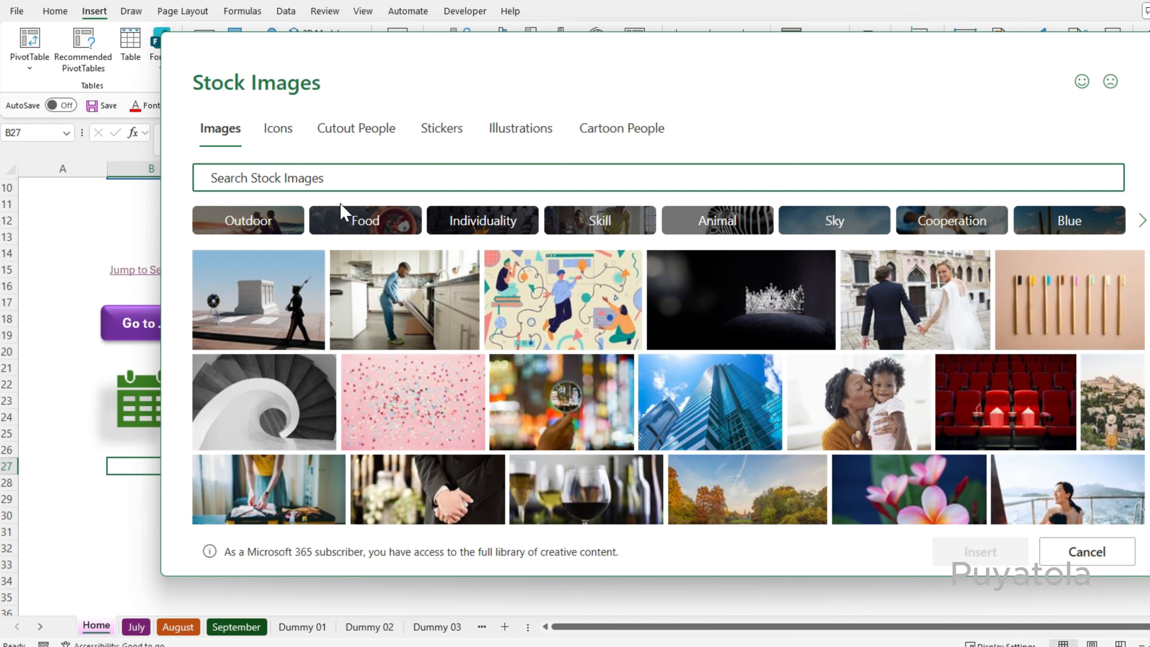
text(dog)
click(375, 457)
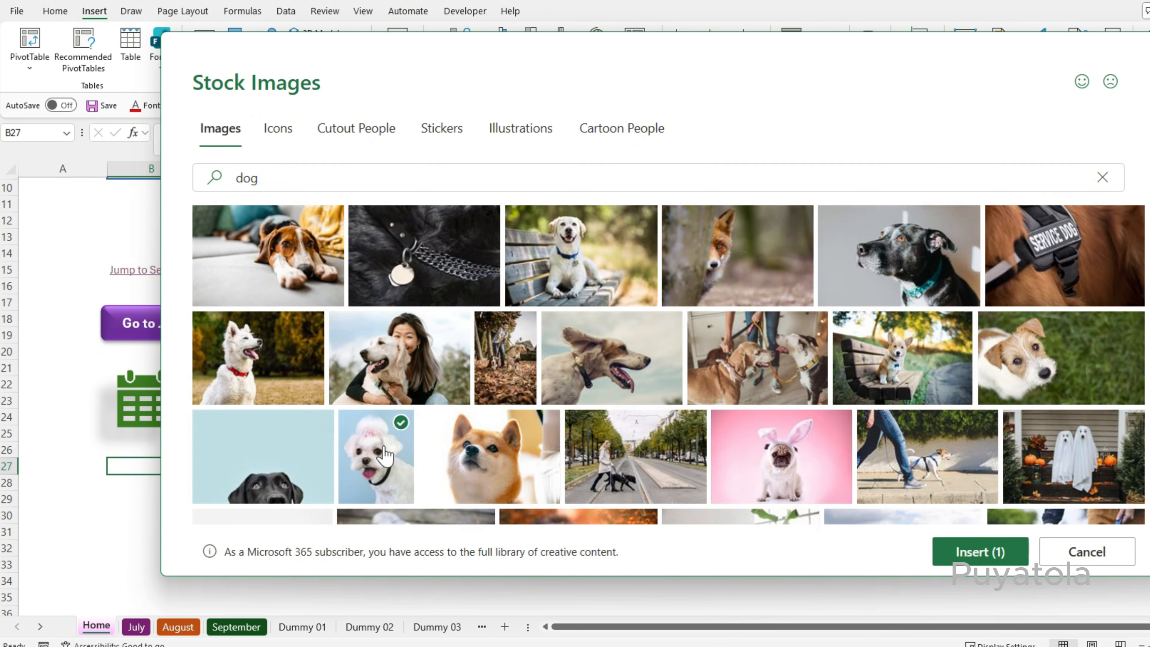
click(996, 553)
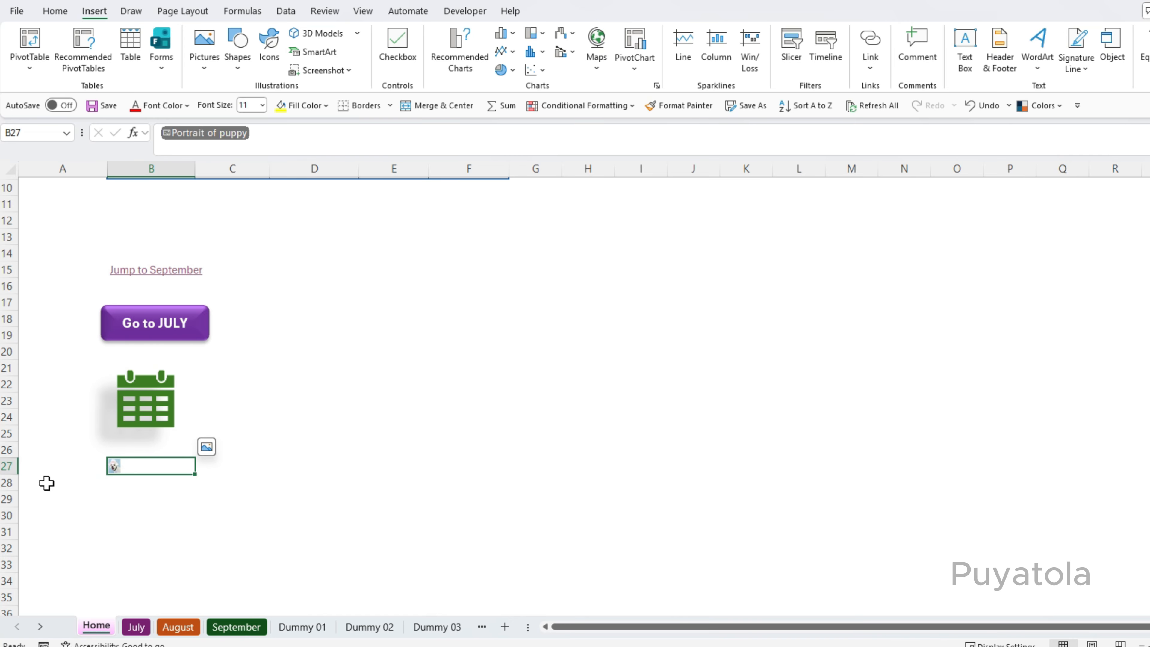
Insert the same stock puppy image as a picture placed over the cells at B30.
mouse_move(14, 475)
mouse_down()
mouse_move(16, 522)
mouse_move(10, 475)
mouse_up()
click(145, 519)
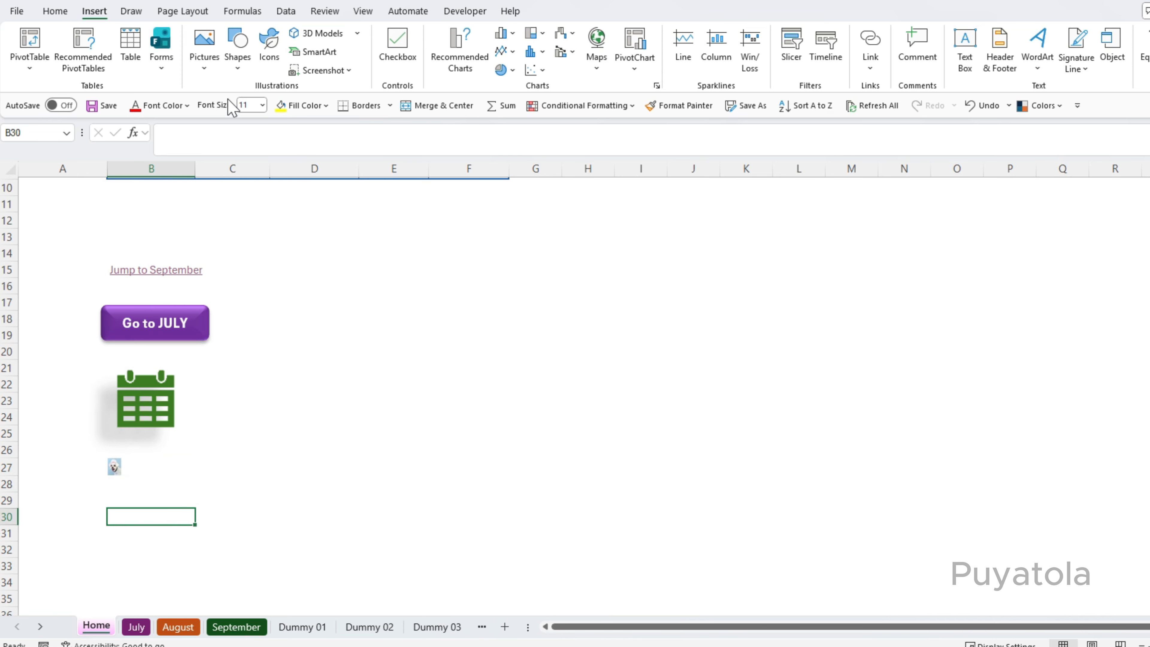
click(205, 52)
mouse_move(239, 119)
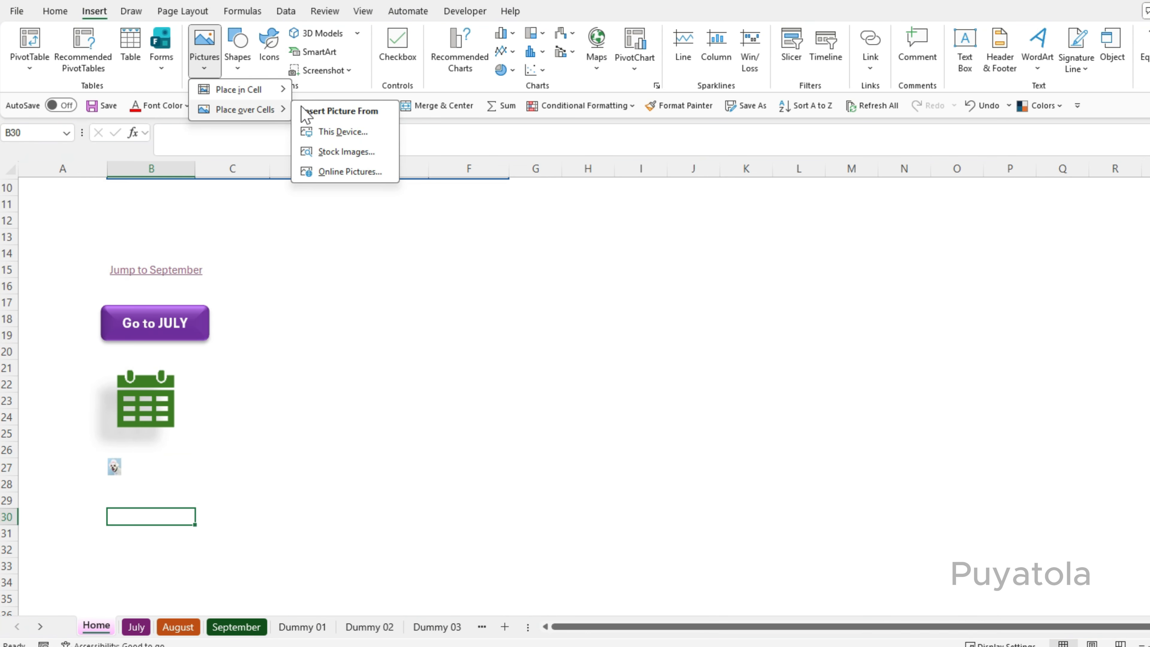
click(329, 151)
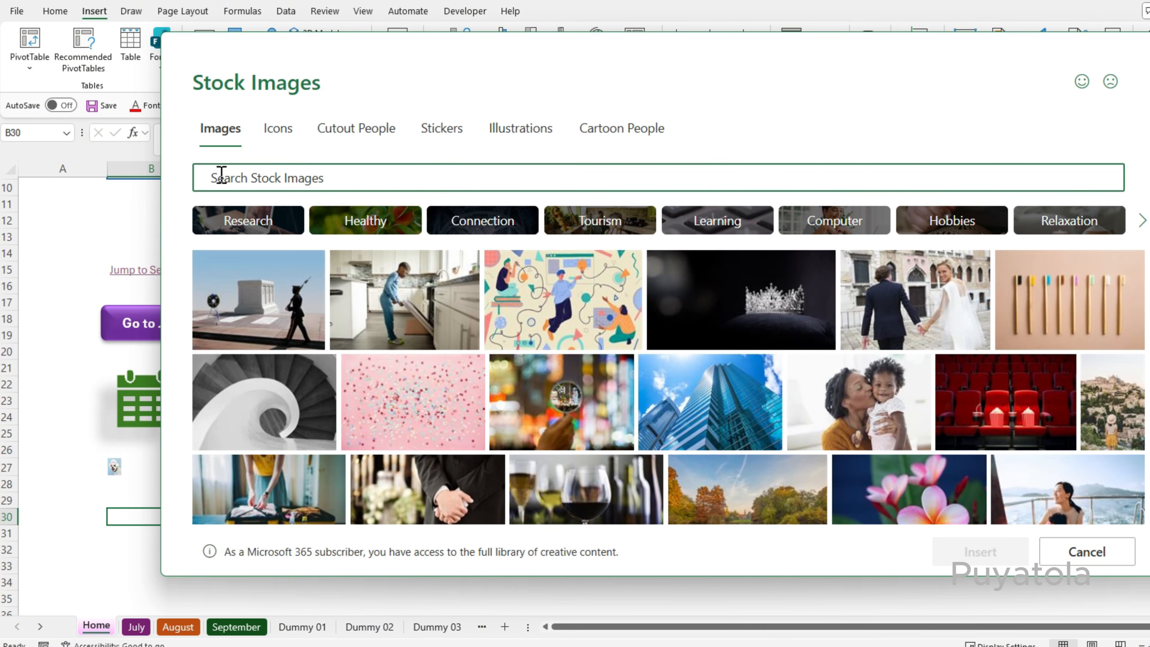
text(dog)
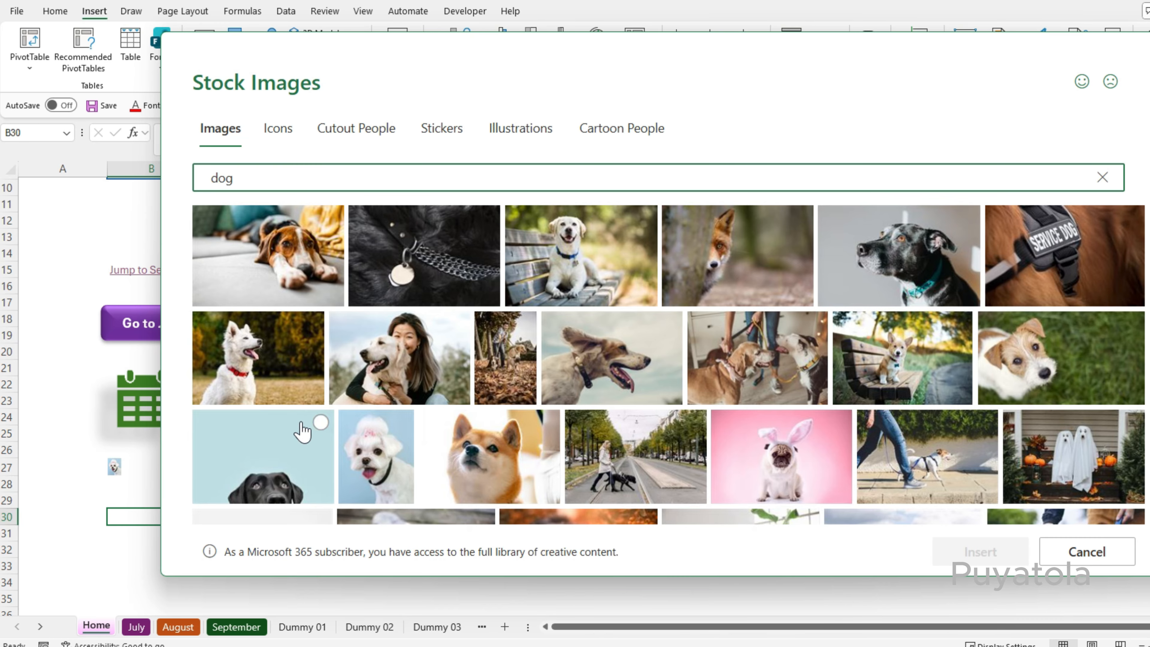
click(375, 450)
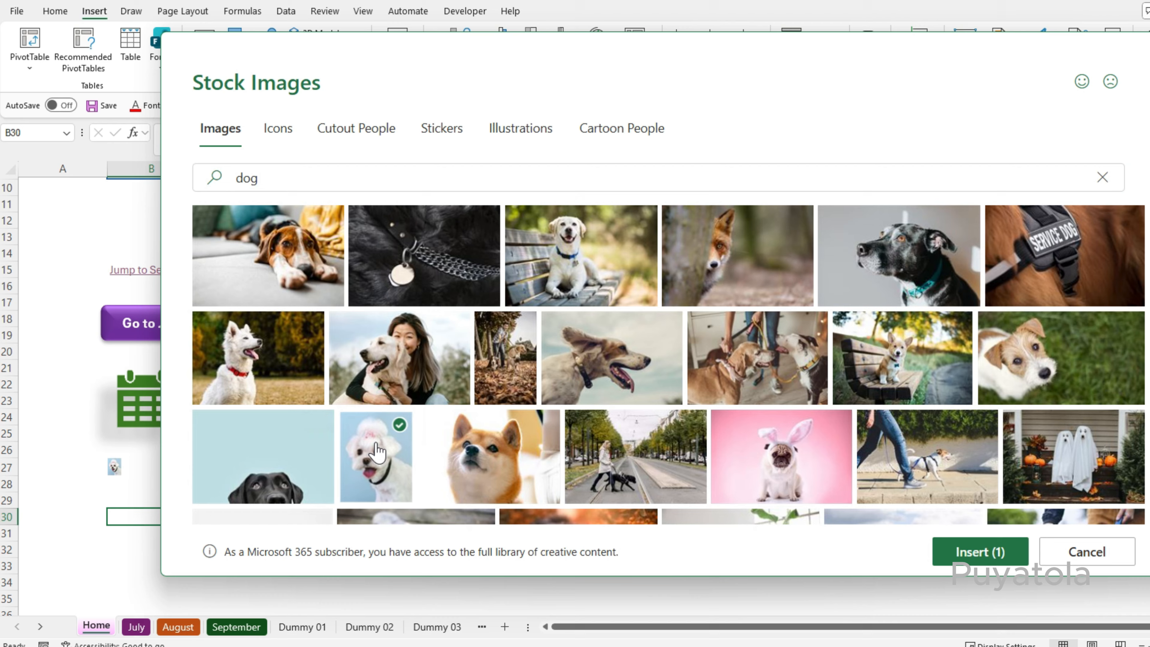
click(968, 553)
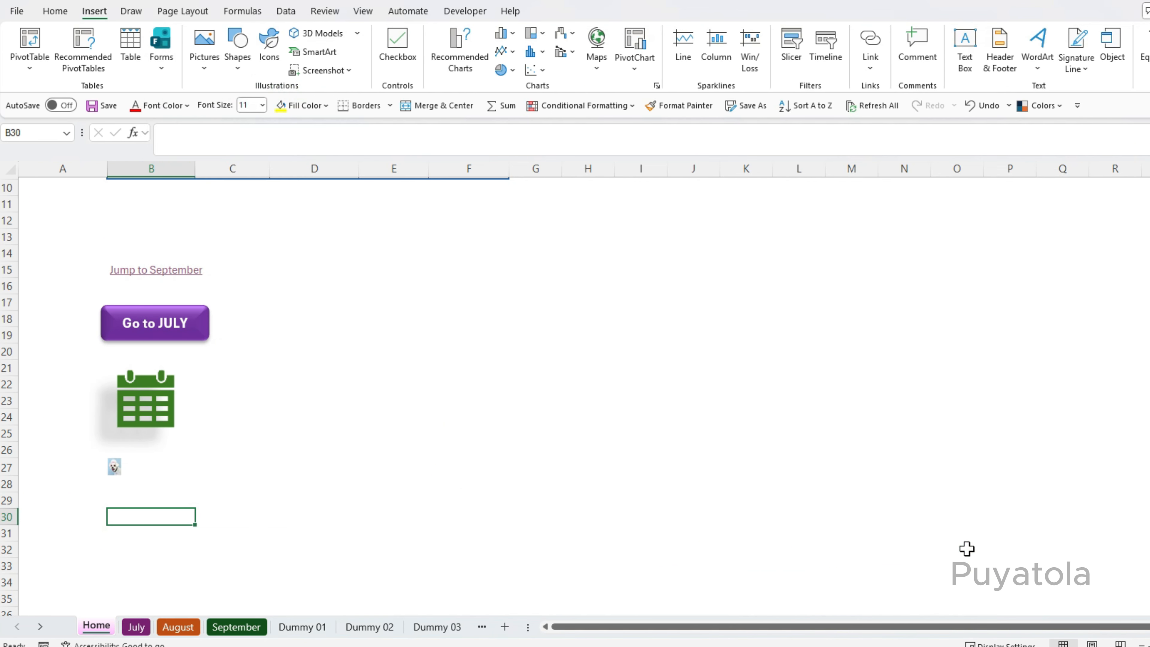
Shrink the puppy picture and position it over cells B29 to B33.
scroll(494, 352, down, 2)
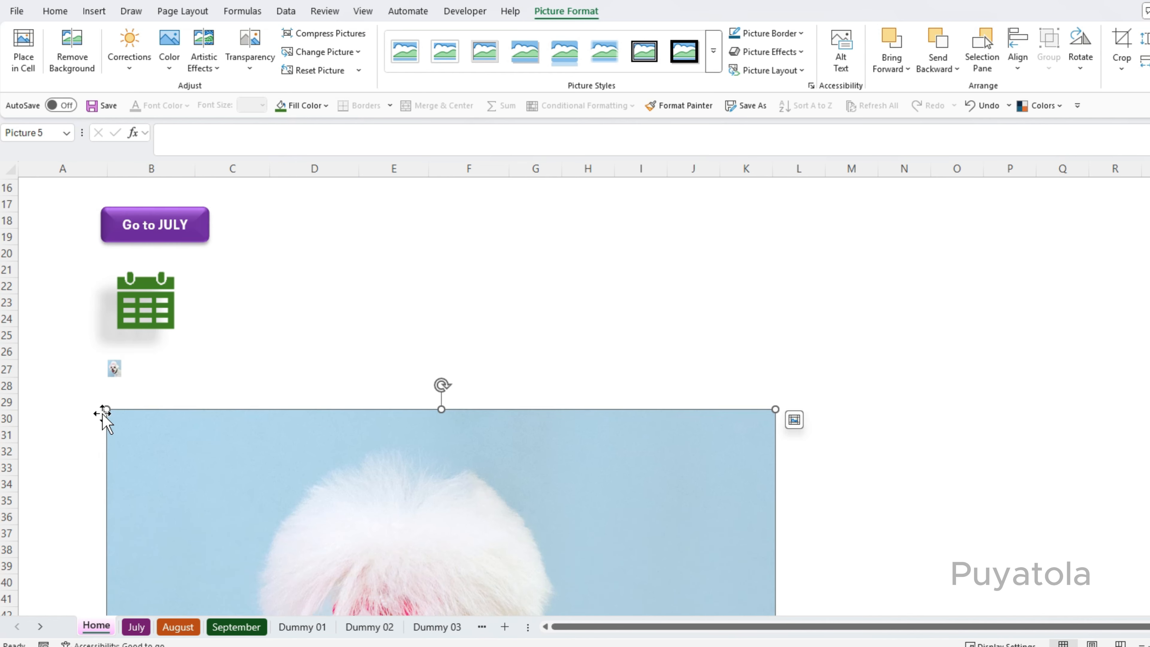
drag(106, 409, 335, 624)
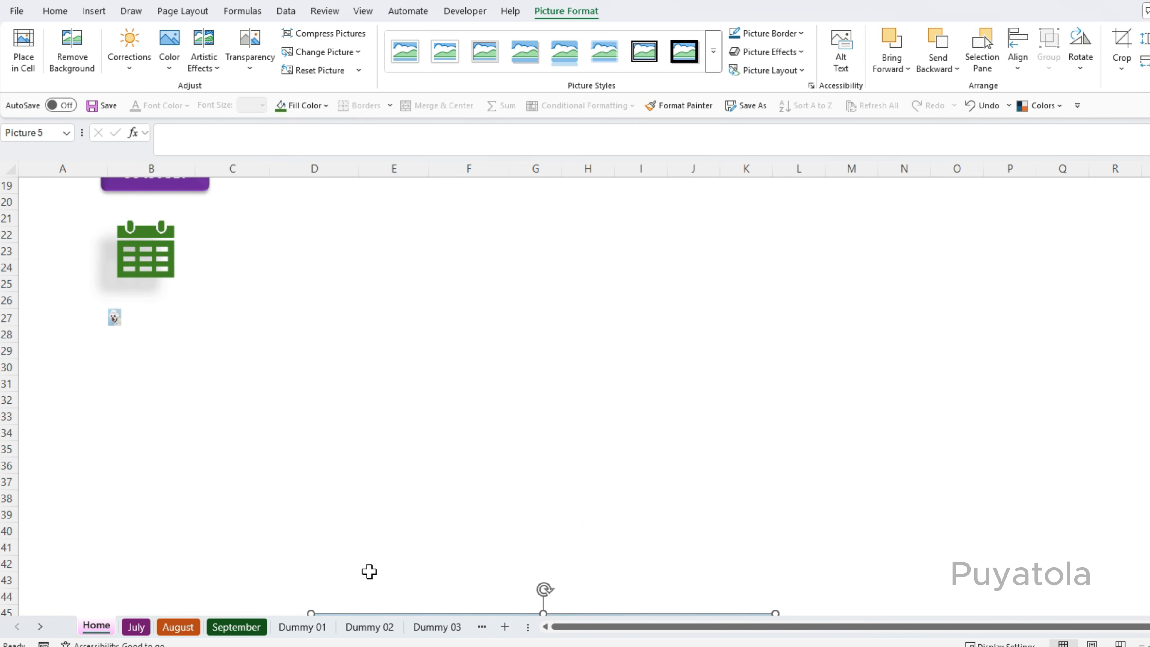
scroll(369, 572, down, 6)
drag(392, 529, 104, 333)
scroll(179, 434, up, 4)
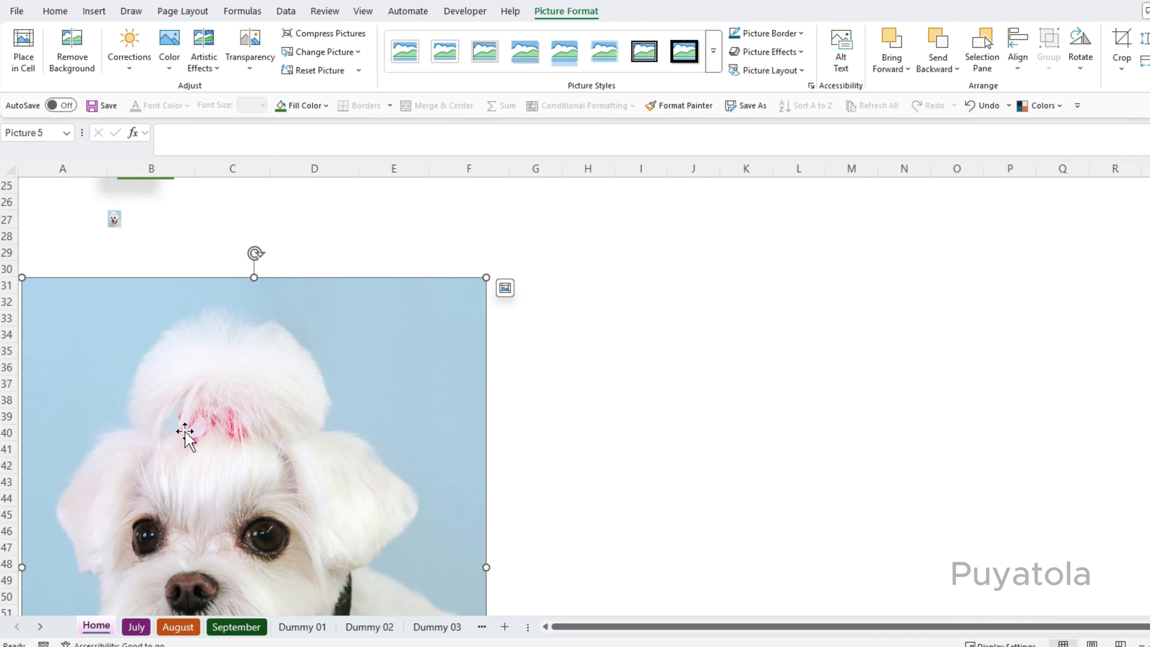
drag(194, 553, 267, 493)
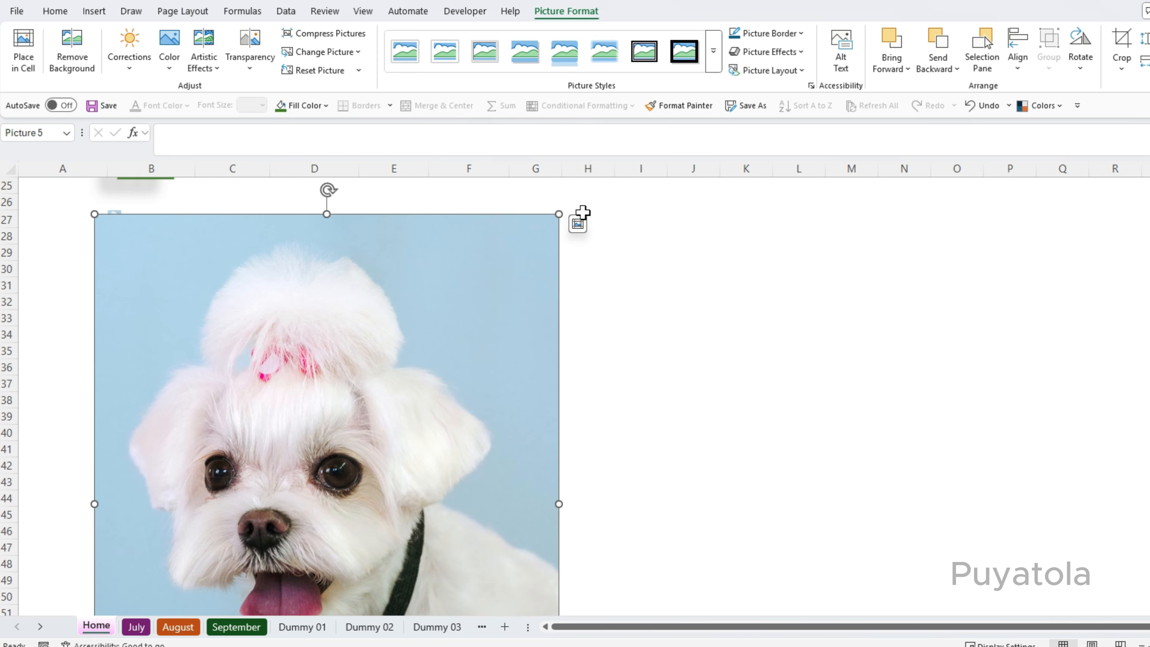
drag(559, 214, 241, 522)
drag(231, 557, 231, 291)
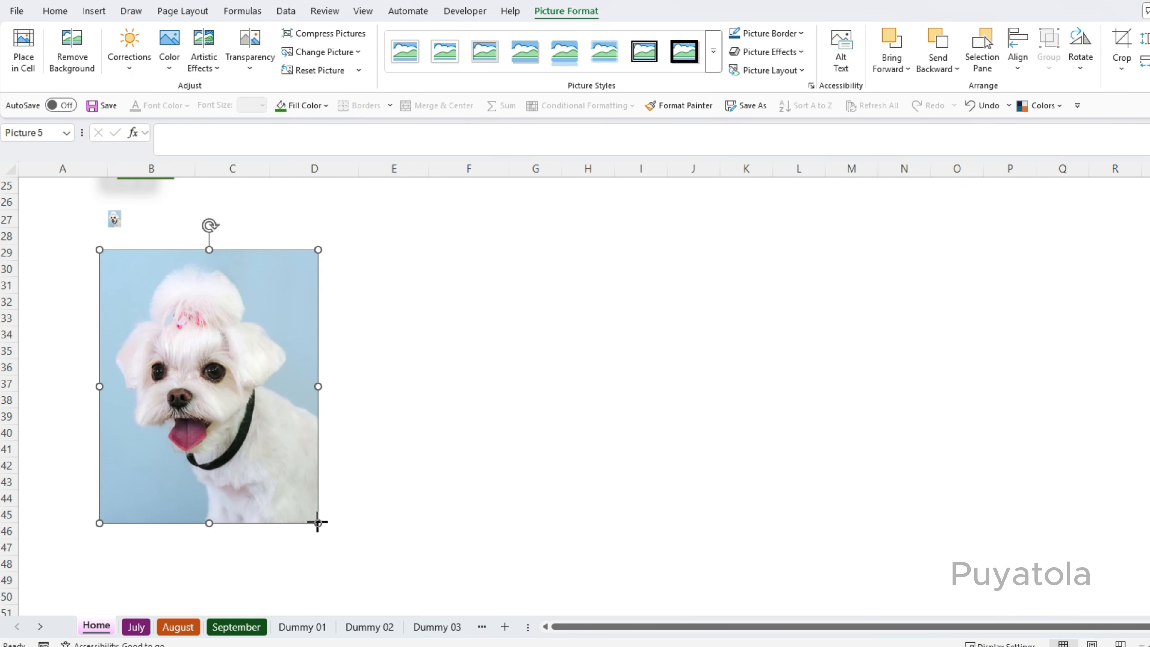
drag(318, 523, 161, 283)
scroll(337, 354, up, 3)
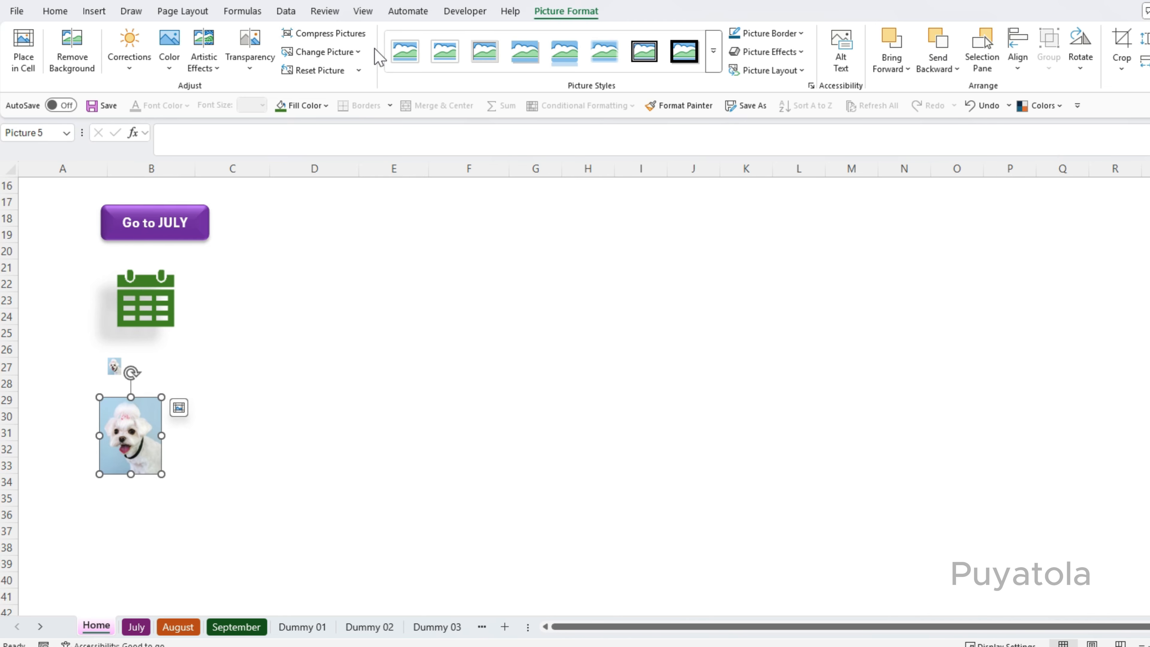
Apply a picture effects preset to the puppy picture.
click(801, 53)
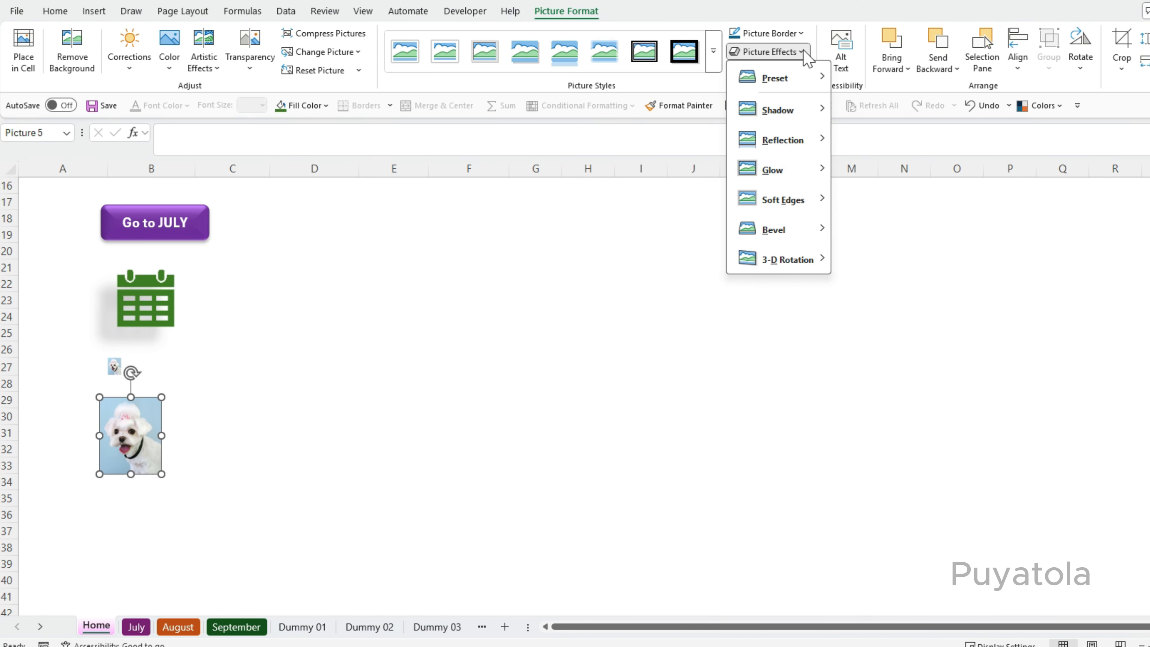
click(795, 52)
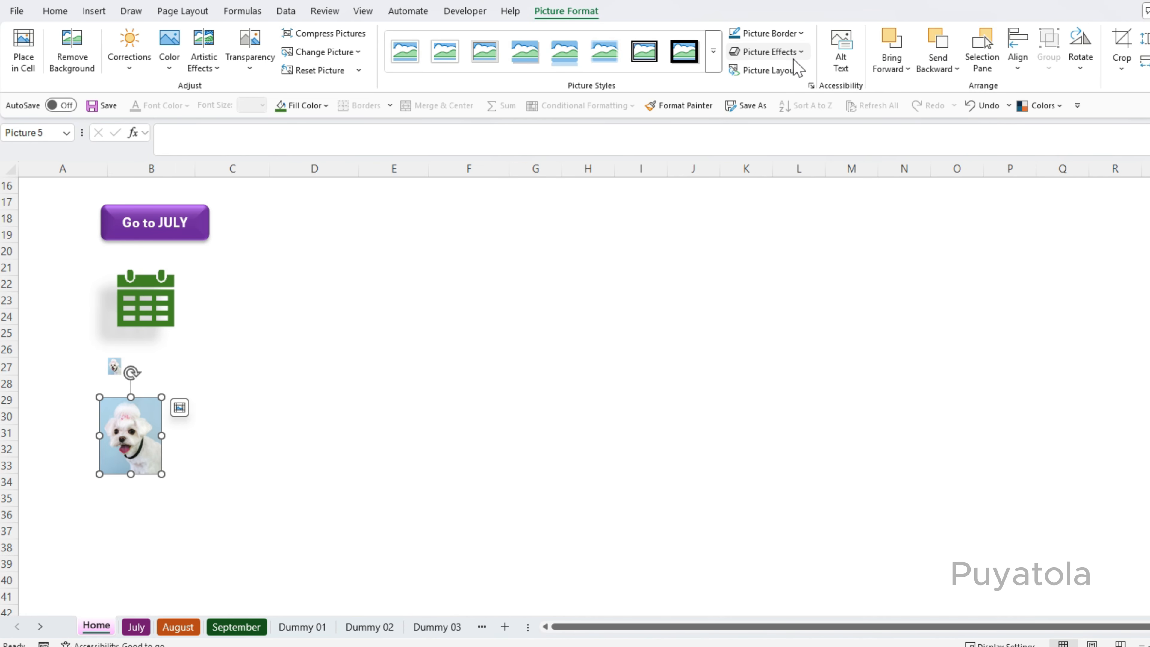
click(797, 71)
click(797, 51)
mouse_move(795, 78)
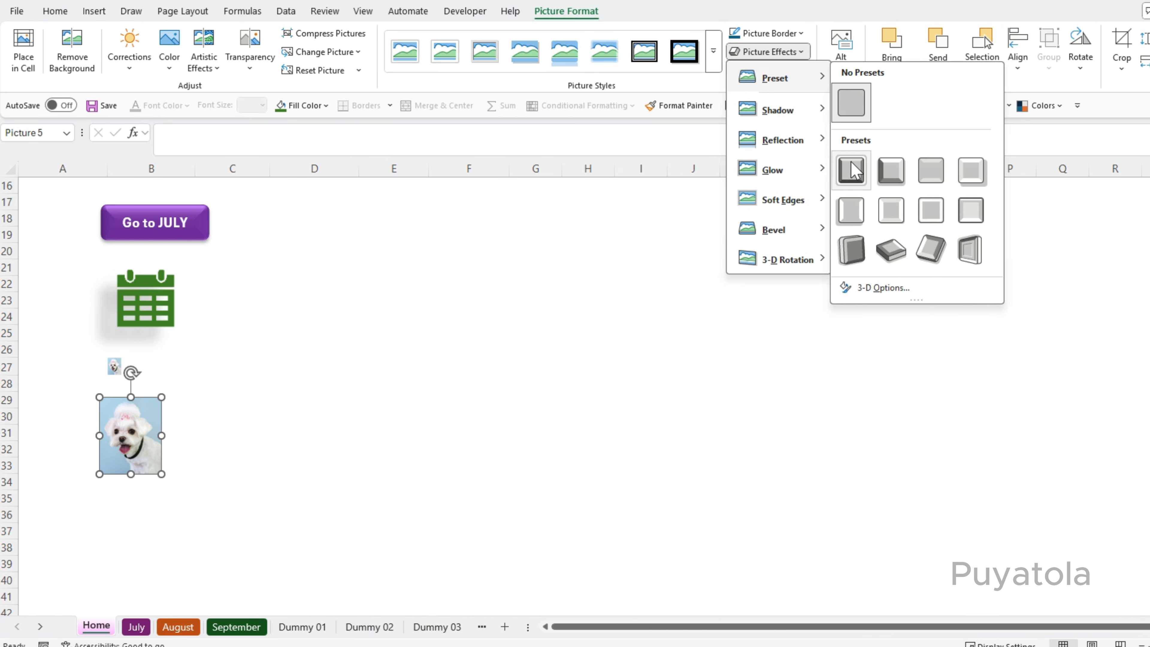
click(849, 221)
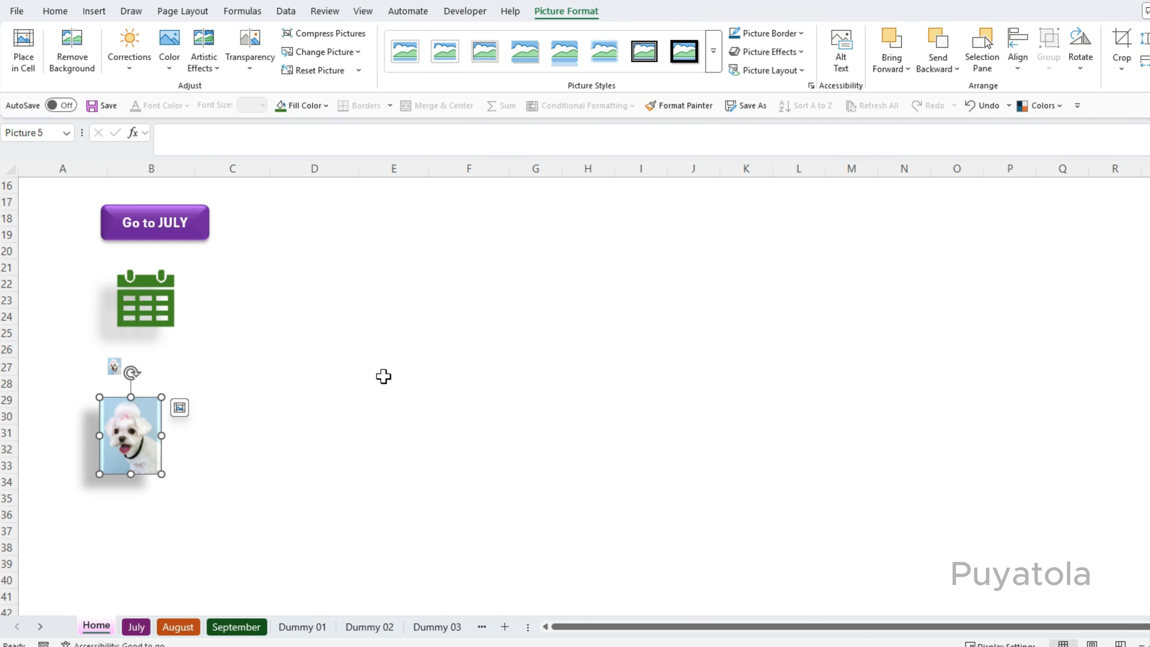
click(342, 417)
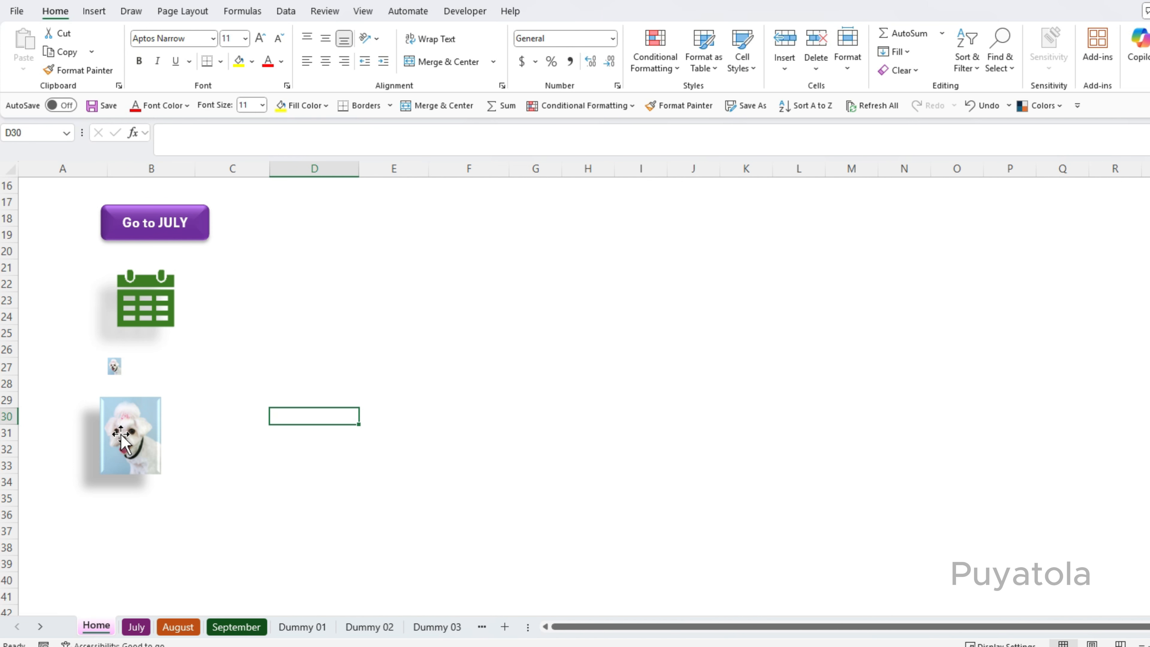
Hyperlink the puppy picture to cell B10 on the Dummy 03 sheet with the ScreenTip Dummy 3.
click(140, 438)
key(ctrl+k)
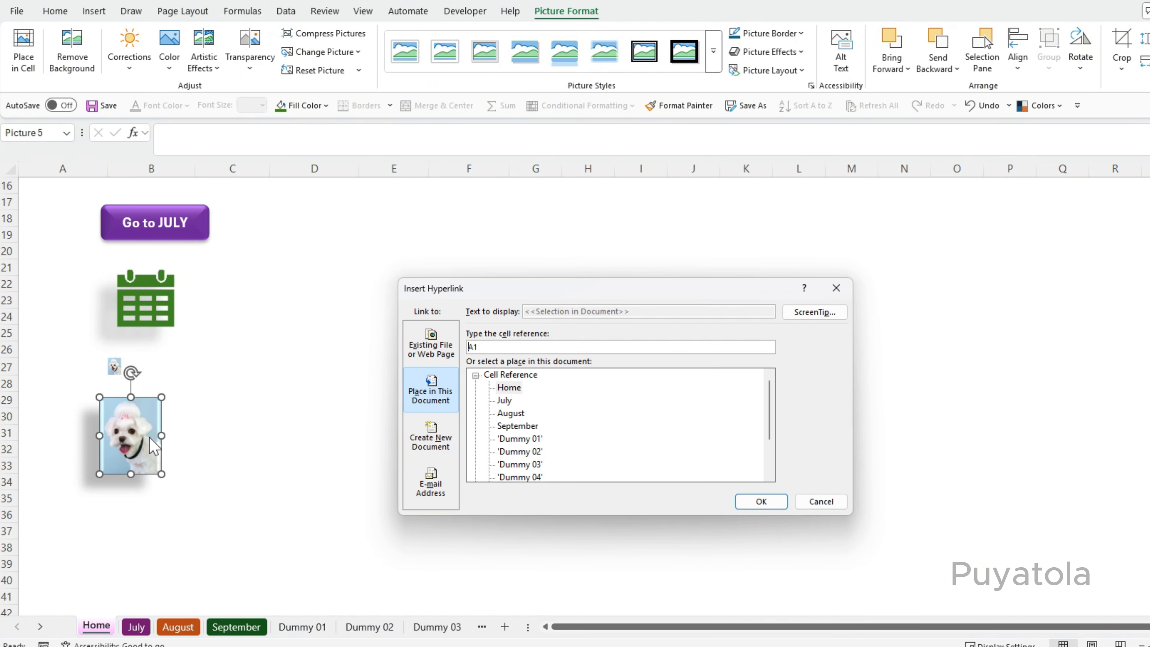
click(803, 313)
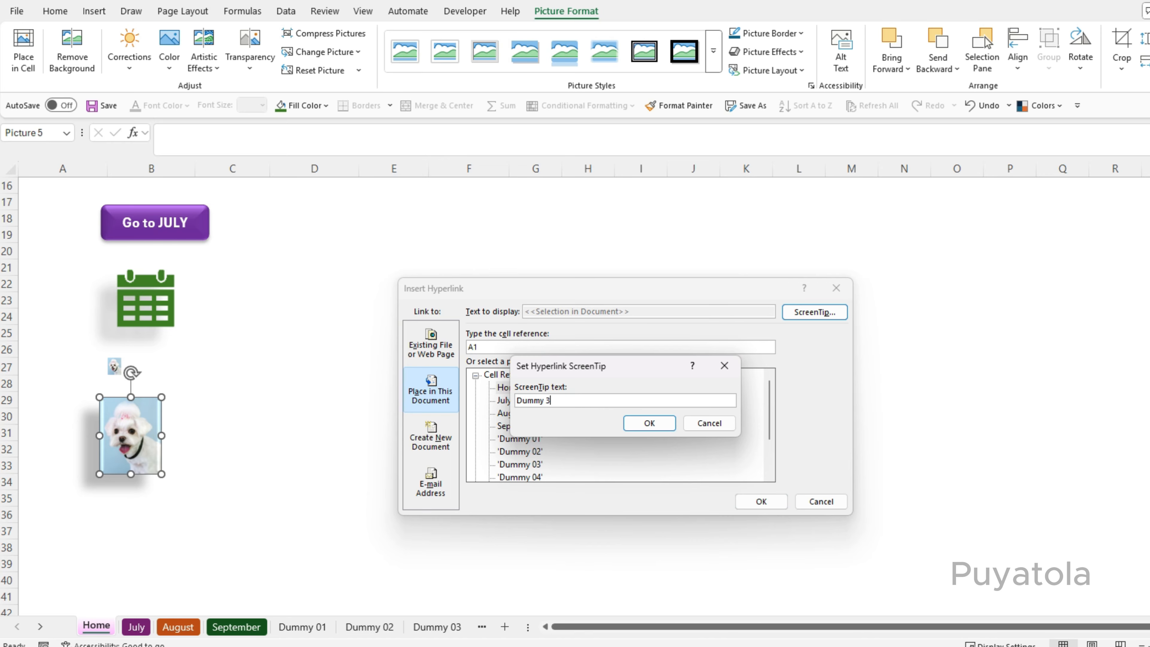
click(640, 424)
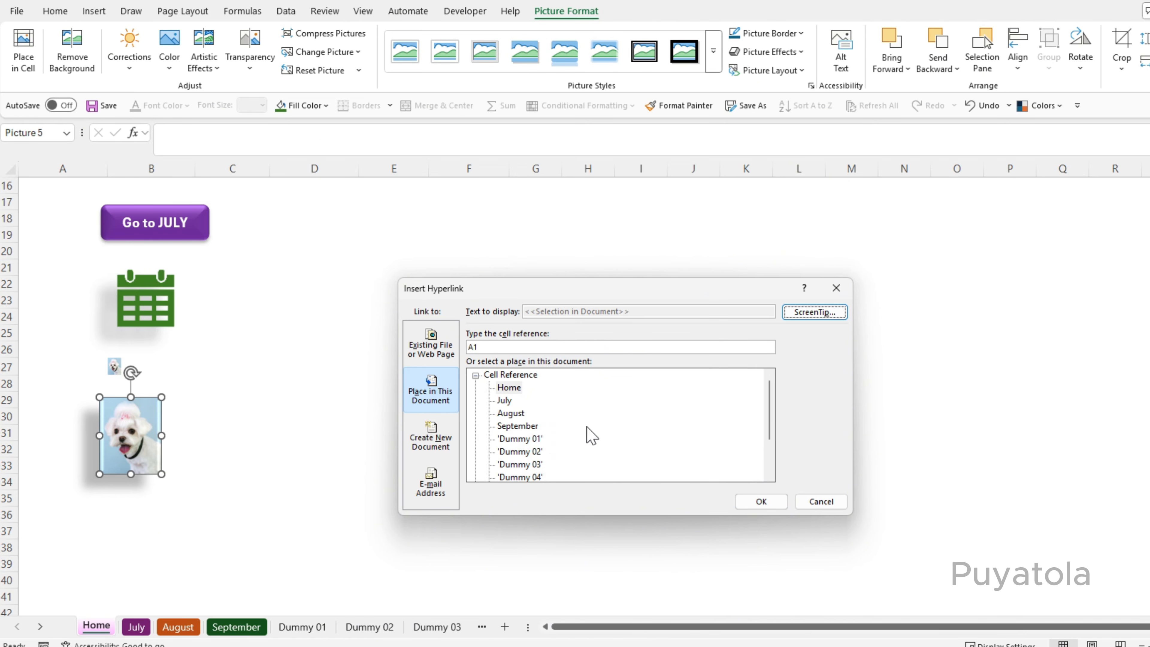
click(534, 465)
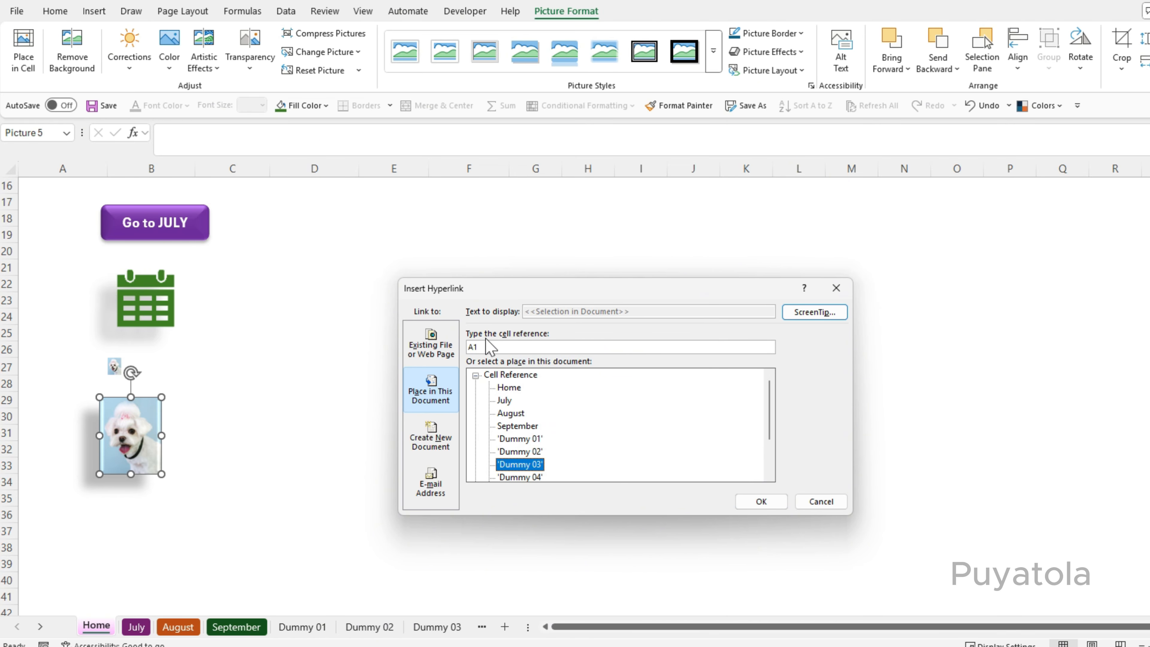
click(483, 350)
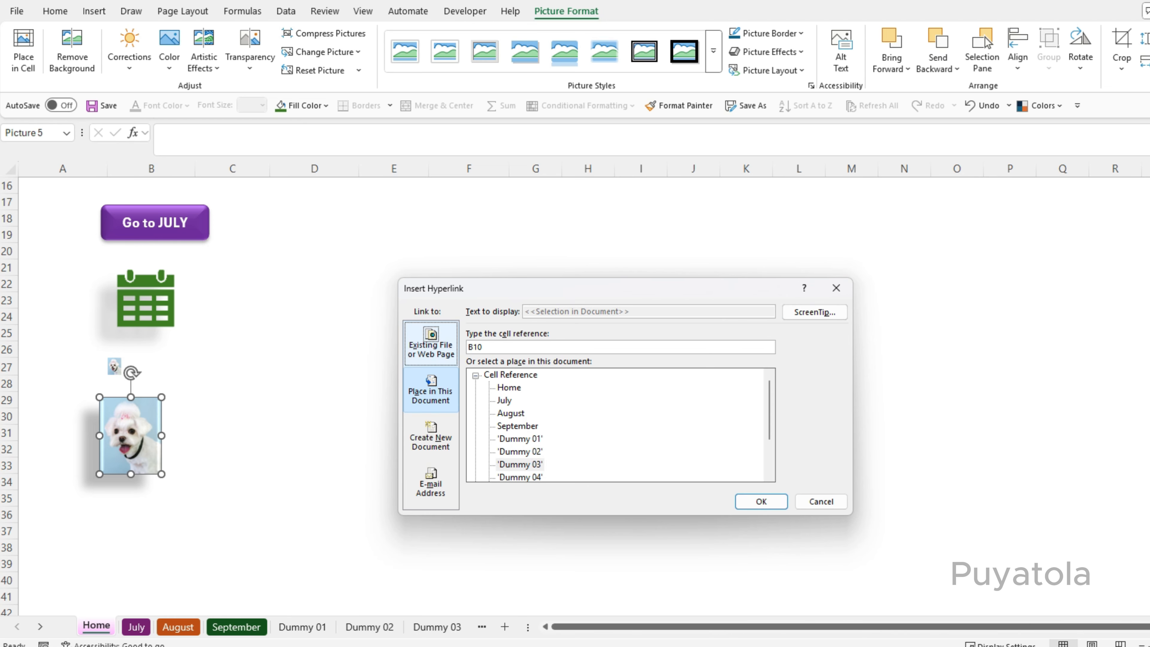
click(768, 499)
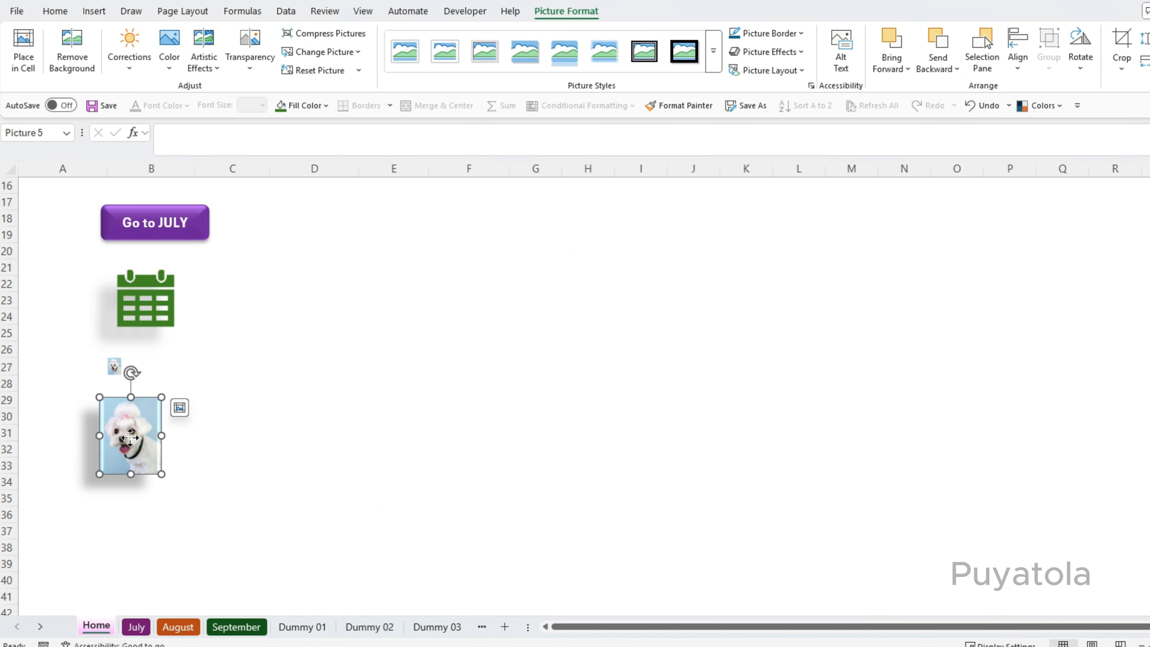
Use the puppy picture to jump to the Dummy 03 sheet.
click(205, 459)
click(137, 448)
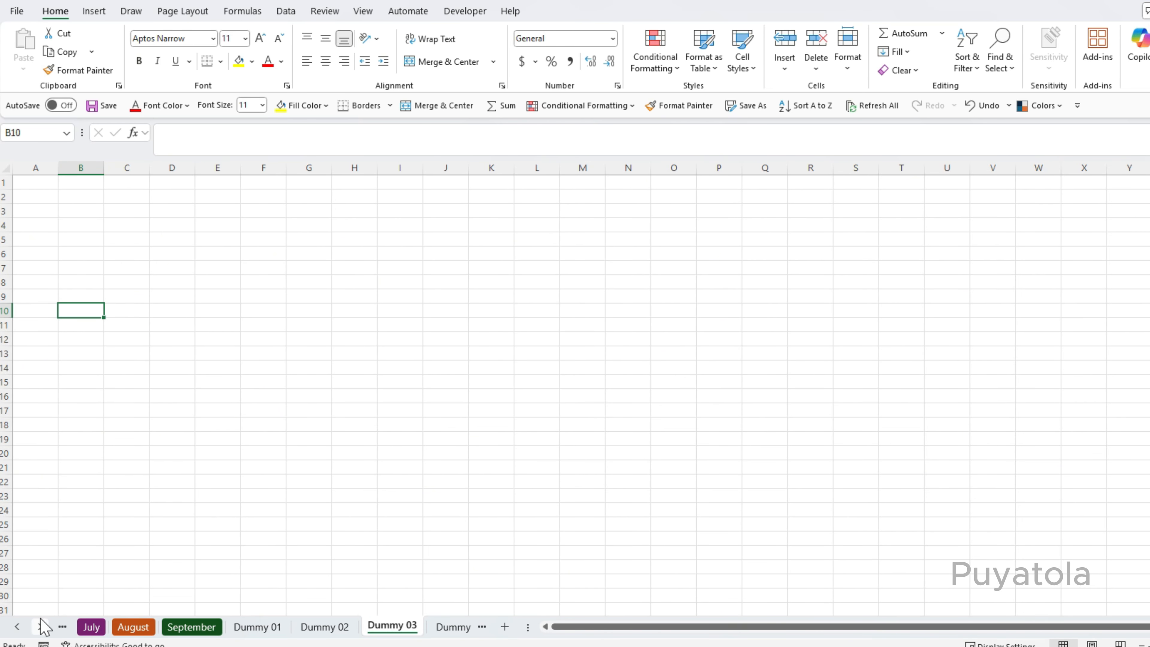
On the July sheet, draw an oval shape spanning about cells H2 to I6.
click(18, 628)
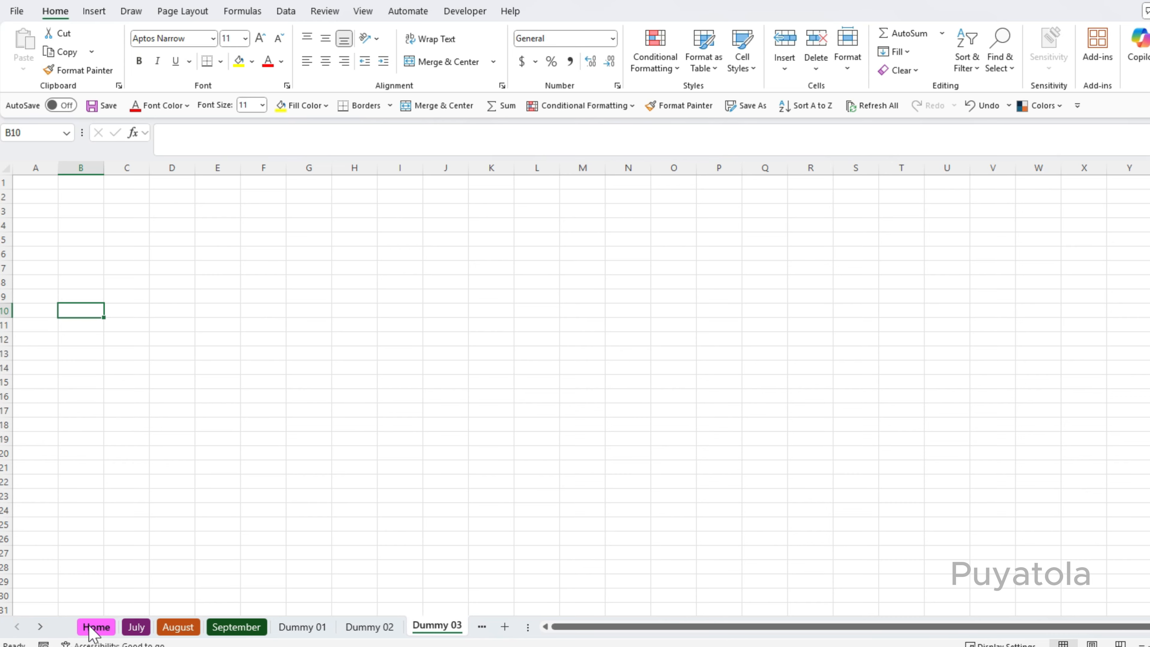
click(141, 630)
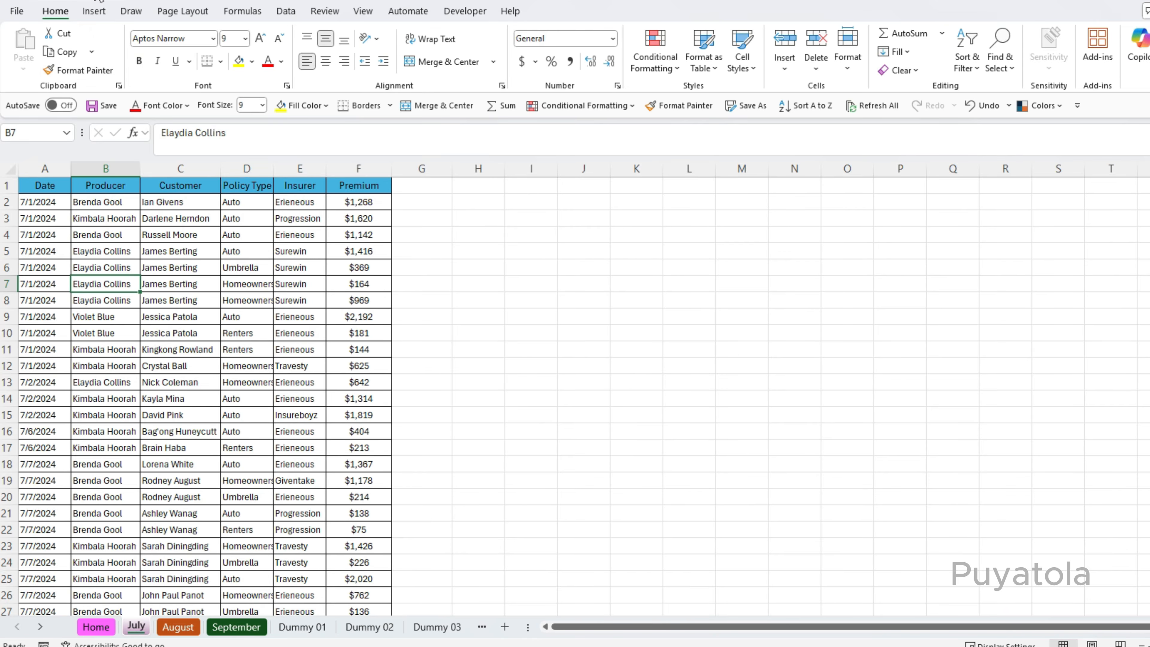
click(94, 11)
click(238, 48)
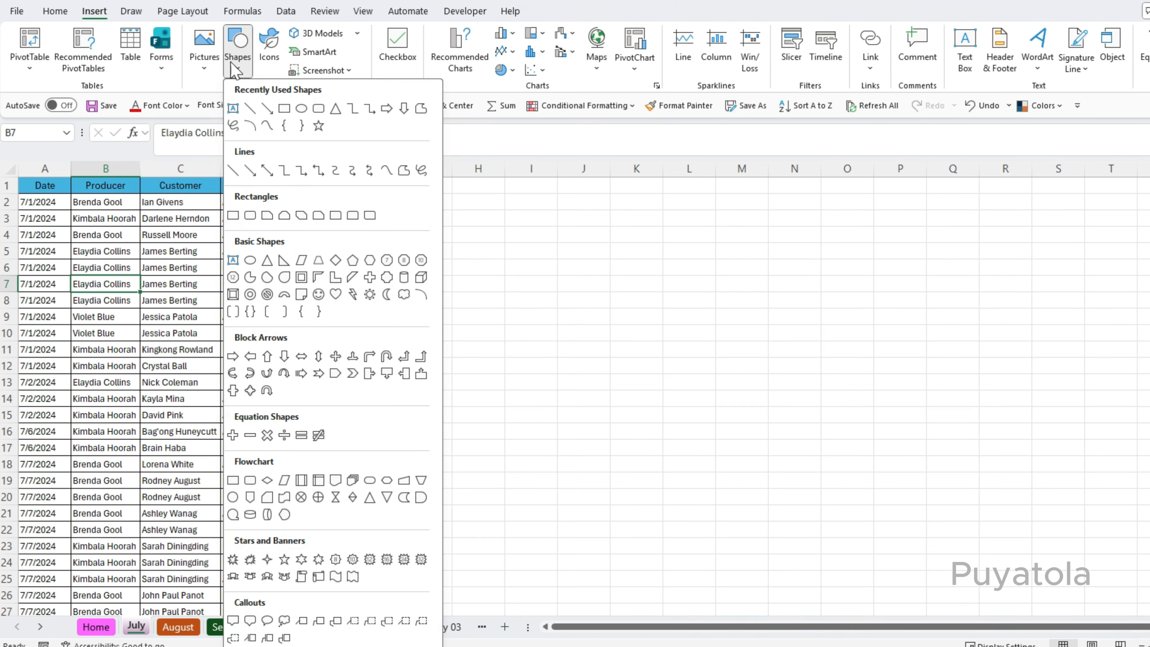
click(302, 109)
drag(458, 198, 543, 272)
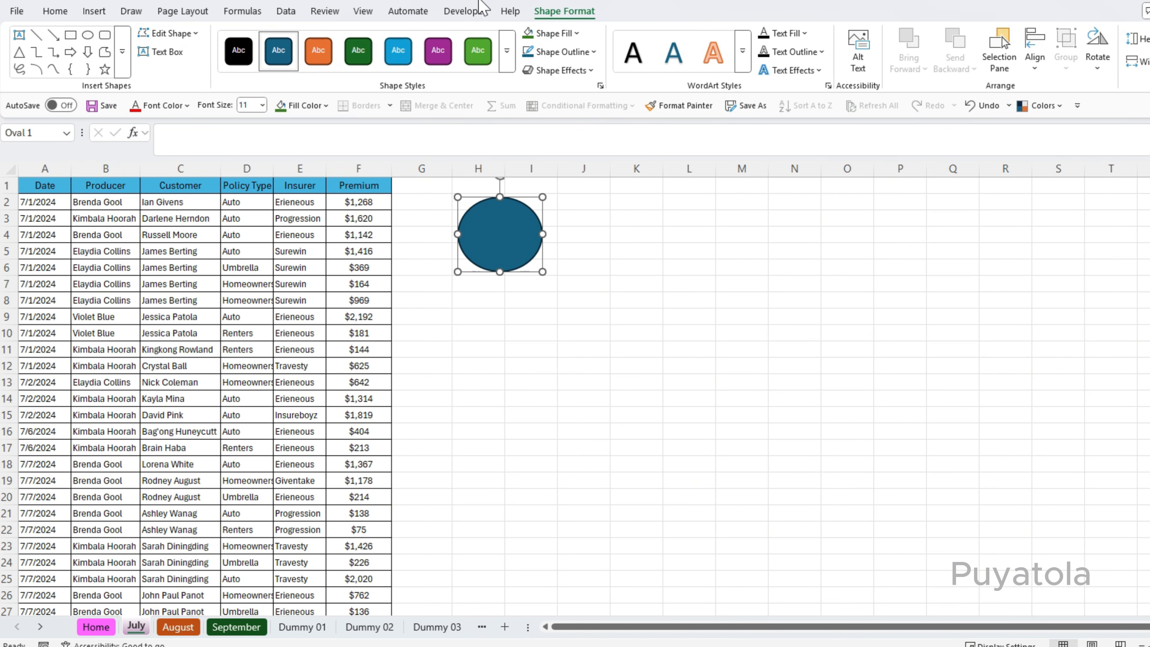
Fill the oval with dark orange and apply a shape effects preset to it.
click(574, 34)
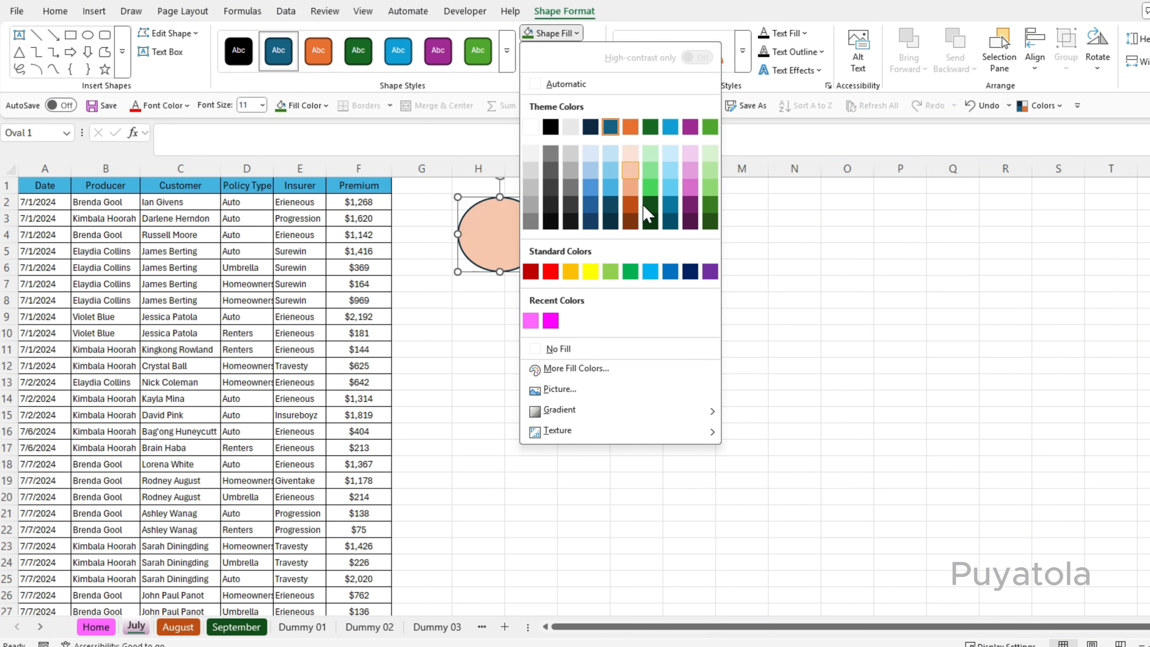
click(630, 204)
click(588, 72)
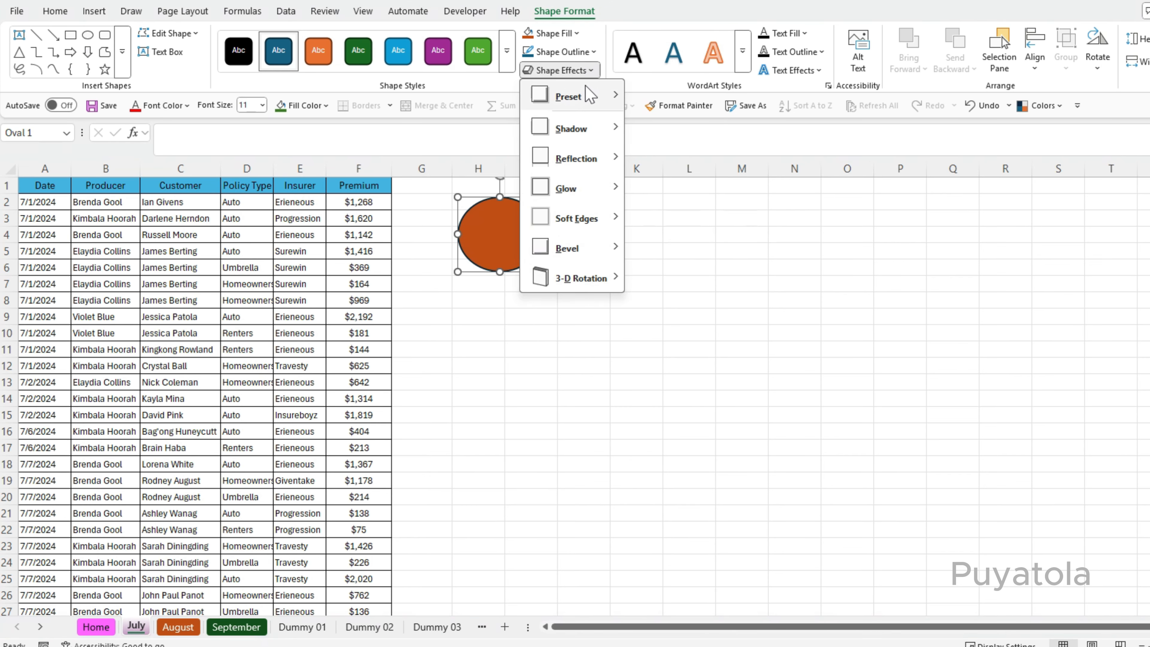
mouse_move(563, 93)
click(693, 242)
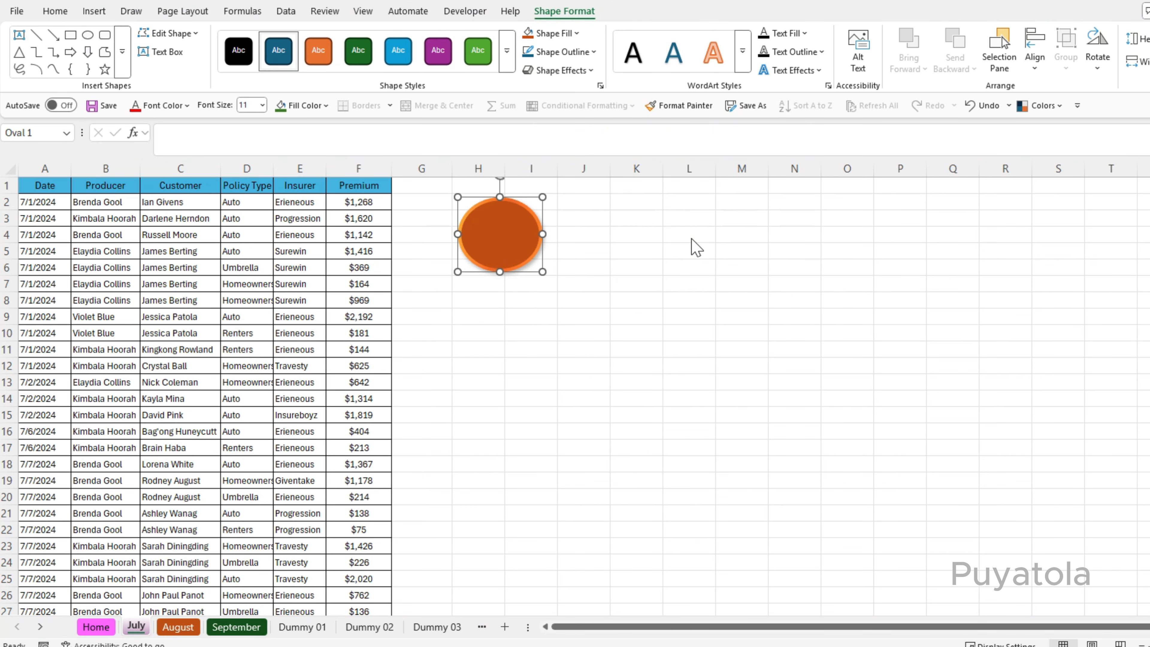
click(476, 363)
Enter the text HOME inside the oval.
click(509, 228)
text(HOME)
click(583, 431)
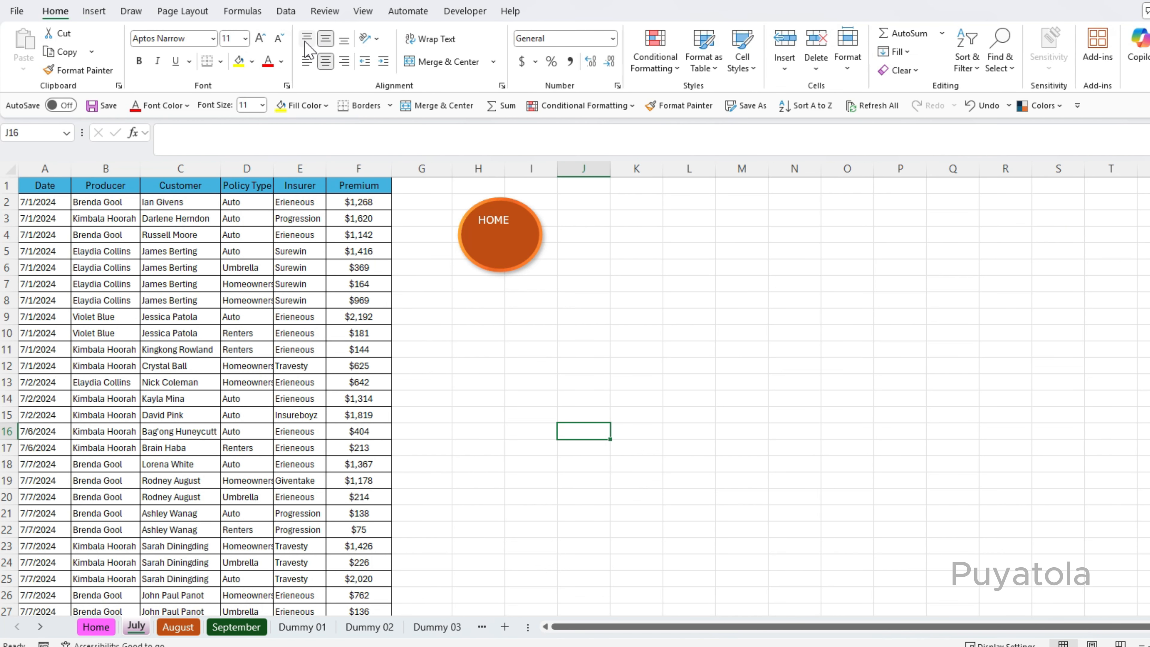
Centre the HOME text in the oval, enlarge it to 14 pt and make it bold.
click(494, 222)
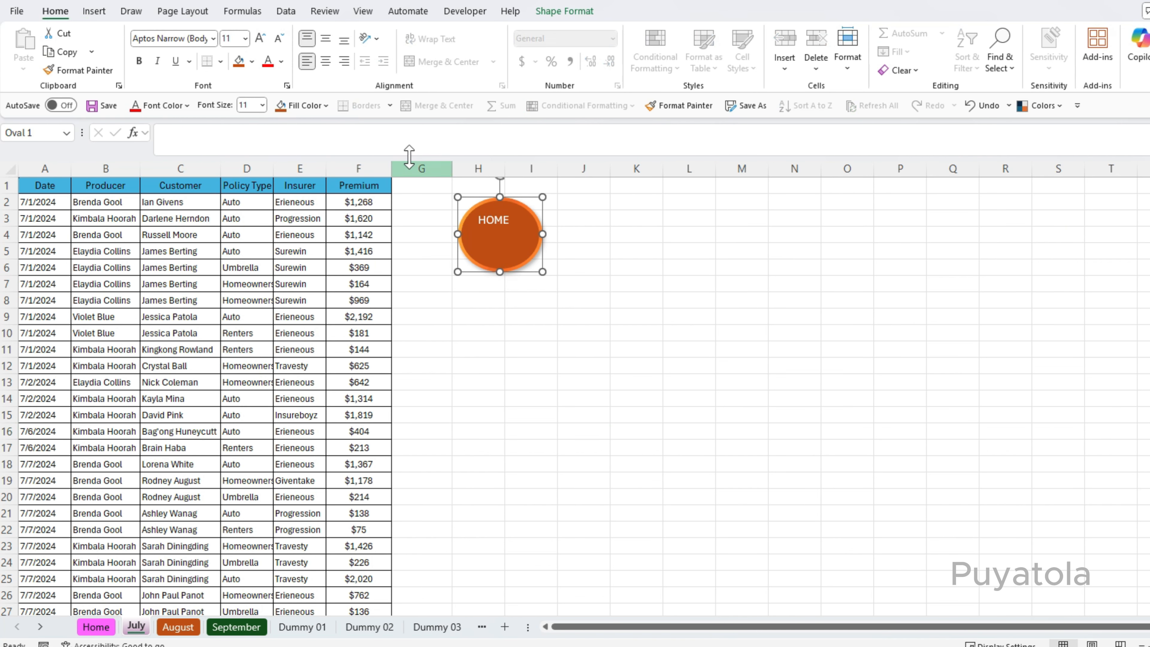
click(325, 61)
click(327, 41)
click(260, 38)
click(260, 38)
click(139, 61)
Hyperlink the oval to cell A1 on the Home sheet with the ScreenTip Go Home.
key(ctrl+k)
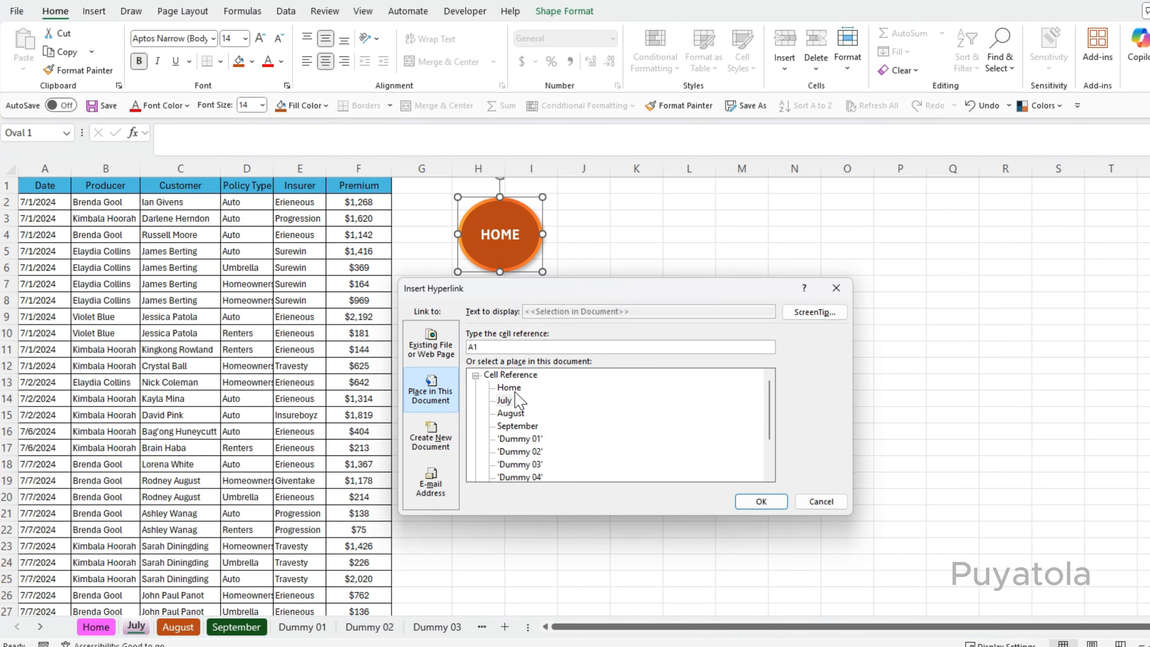
click(509, 387)
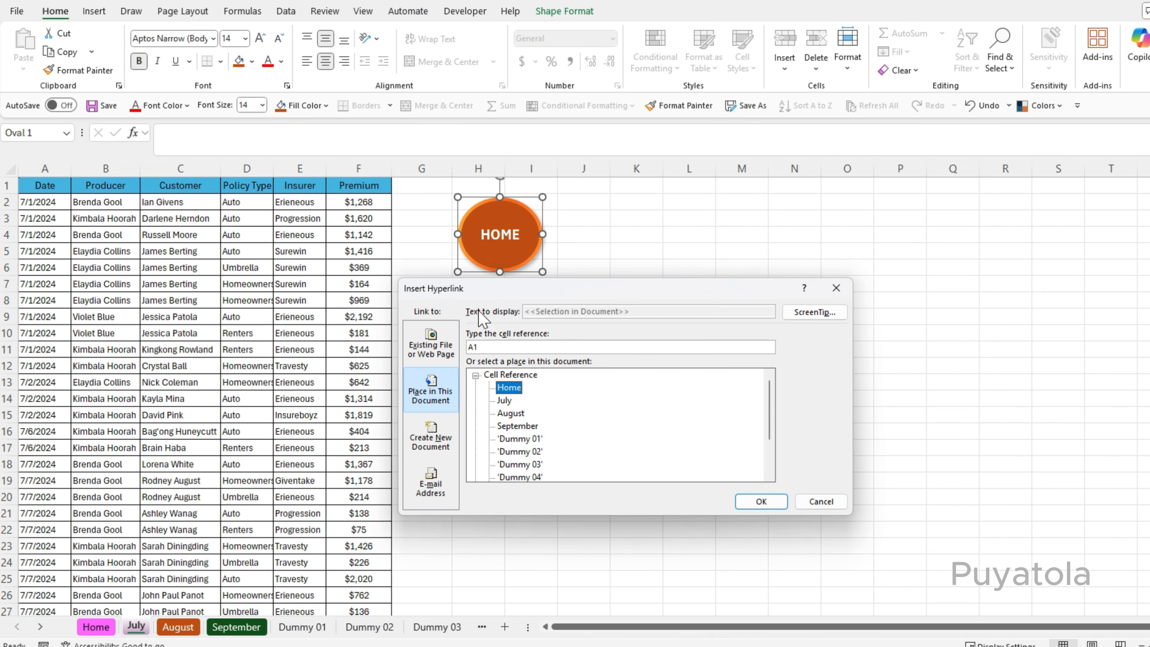
click(810, 312)
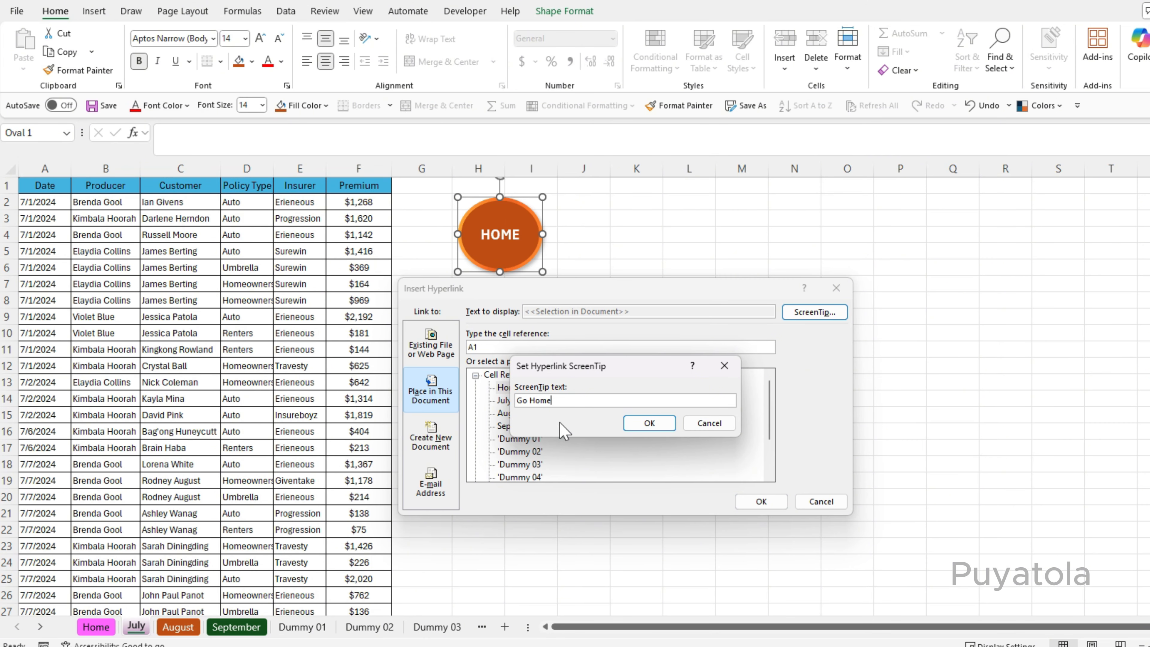
click(636, 424)
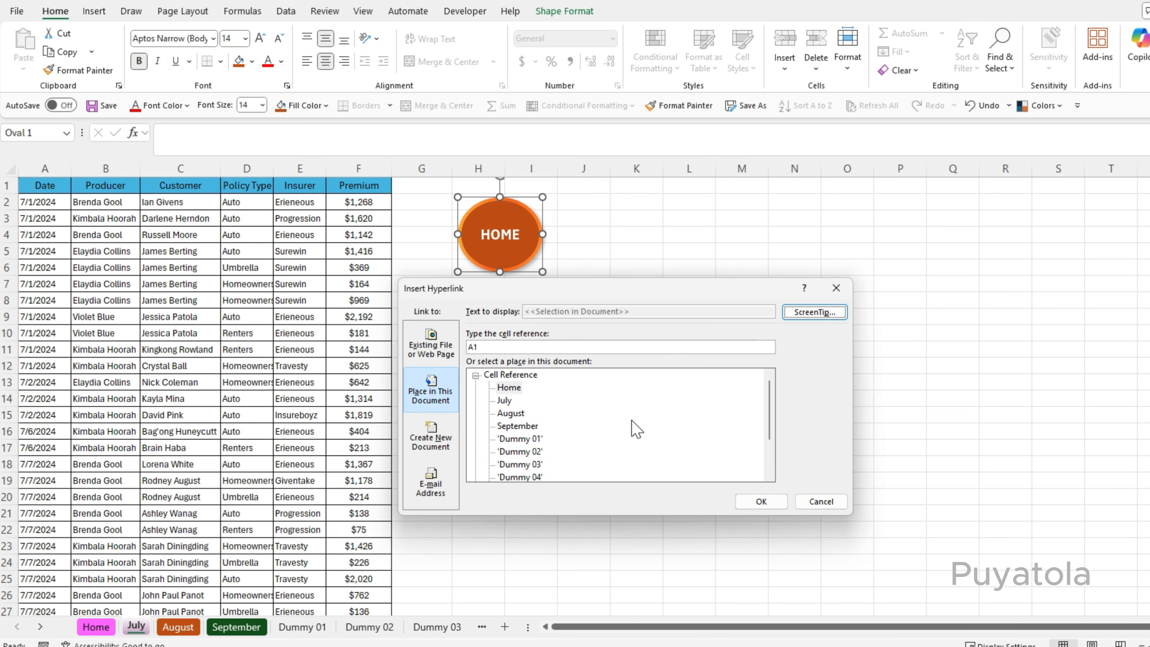
click(753, 501)
click(526, 365)
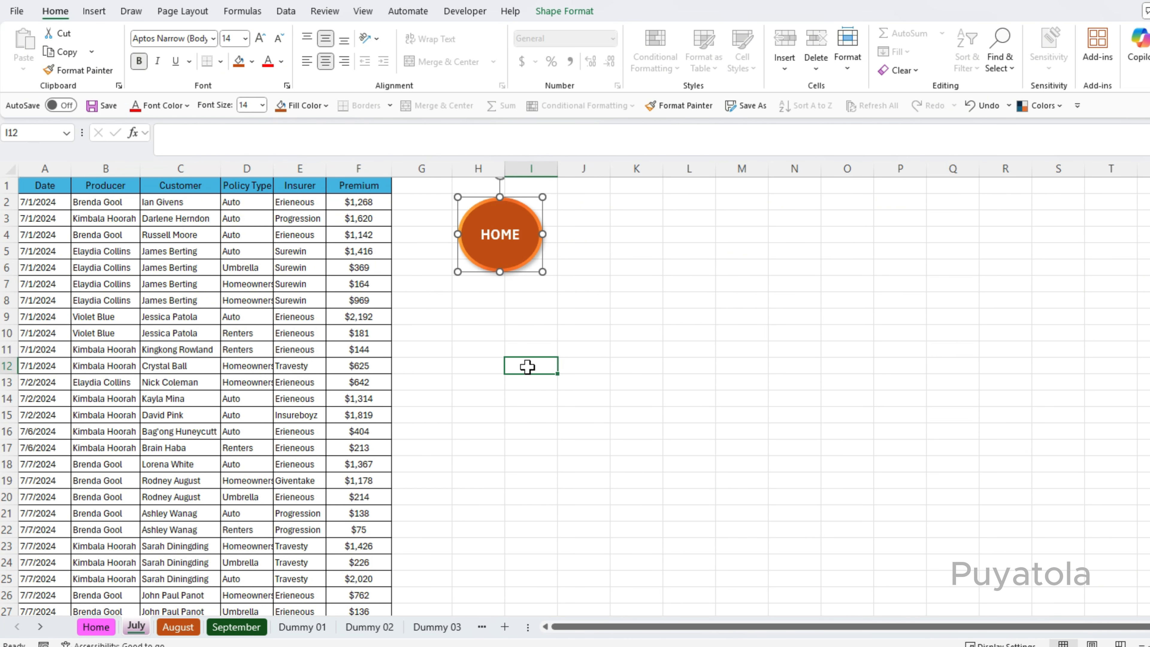
Use the HOME oval to jump to the Home sheet, then return to the July sheet and try it again.
click(505, 245)
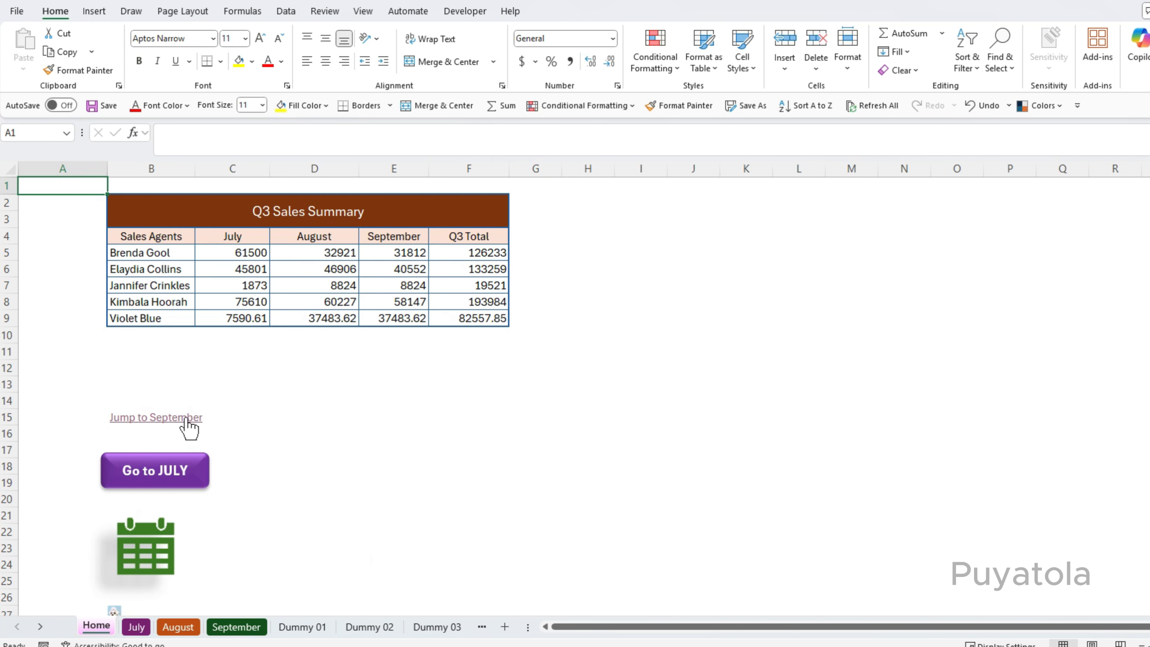
click(136, 626)
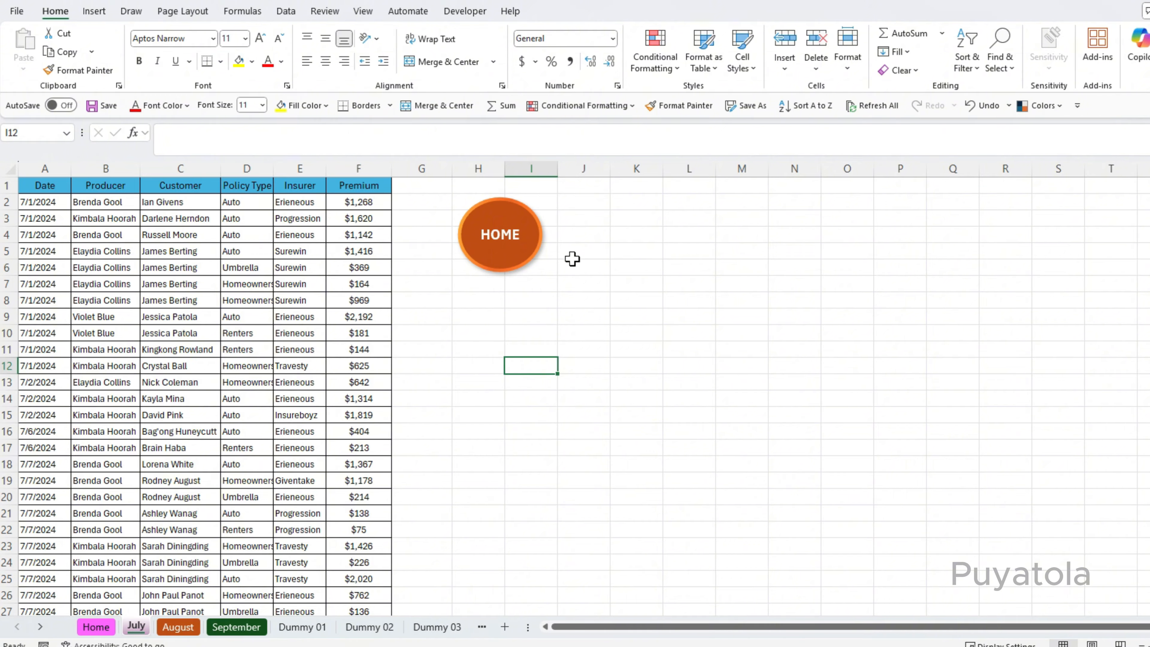
ctrl+click(503, 247)
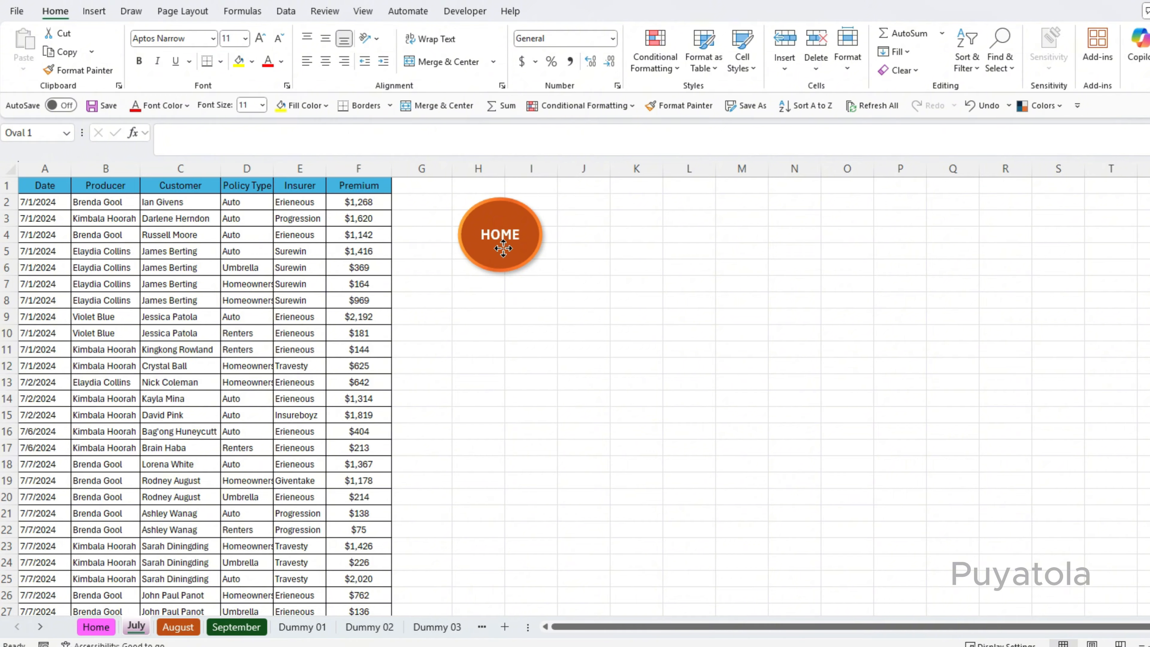
Copy the HOME oval from the July sheet and paste it near cell H2 on the August sheet.
right_click(502, 254)
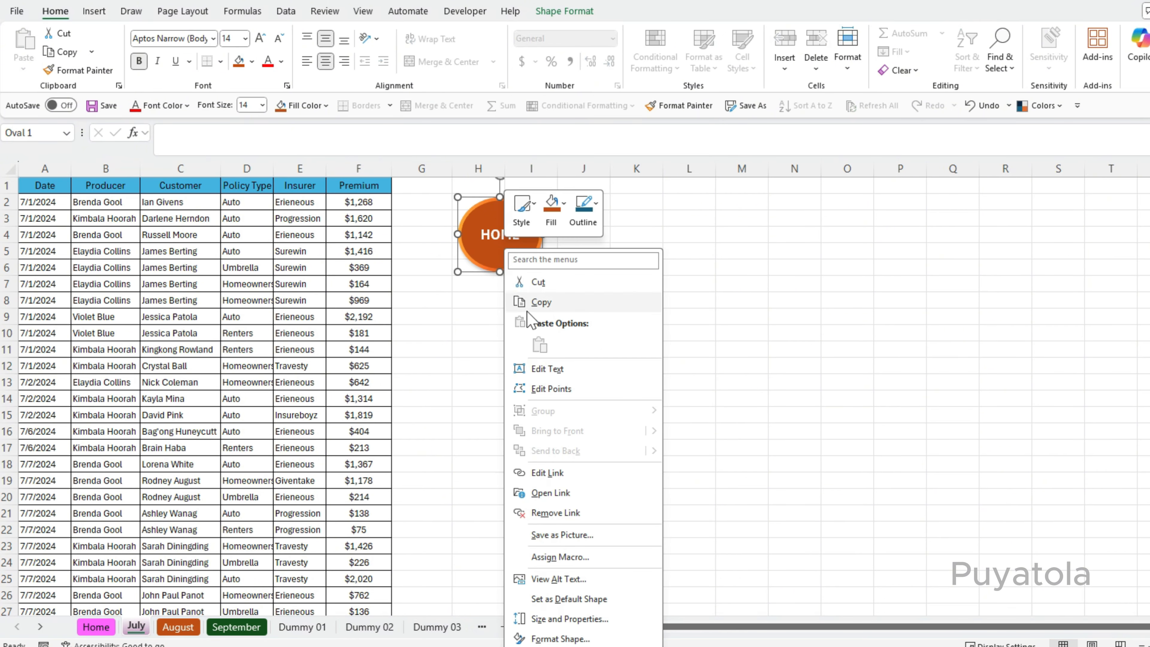
click(534, 302)
click(178, 627)
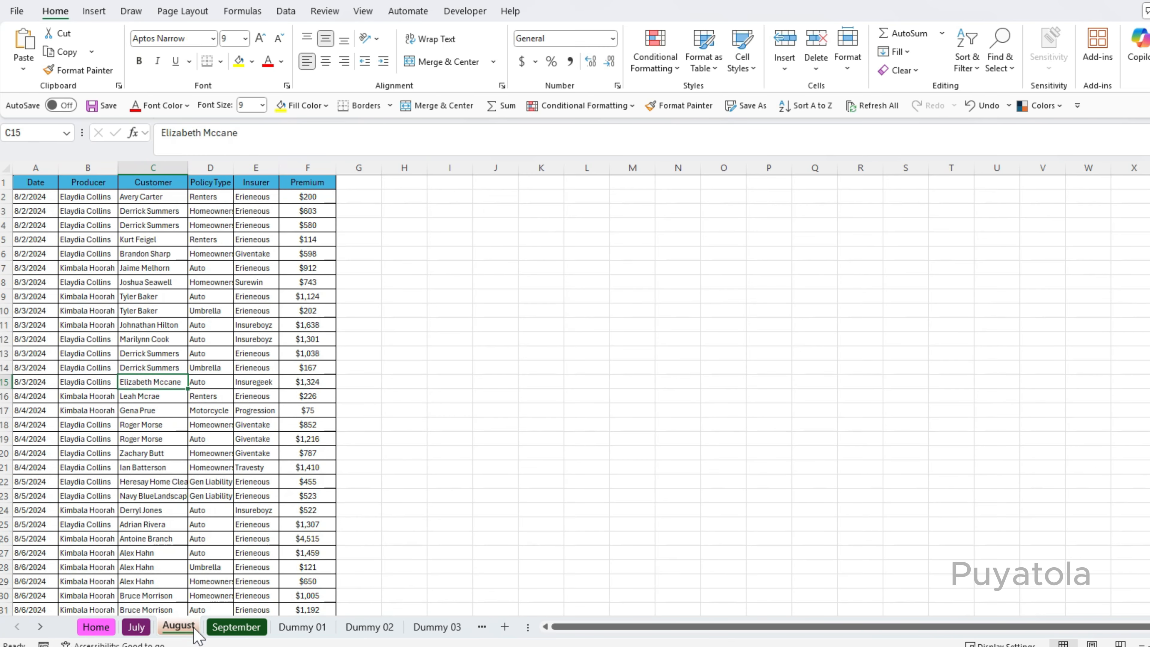
click(392, 198)
key(ctrl+v)
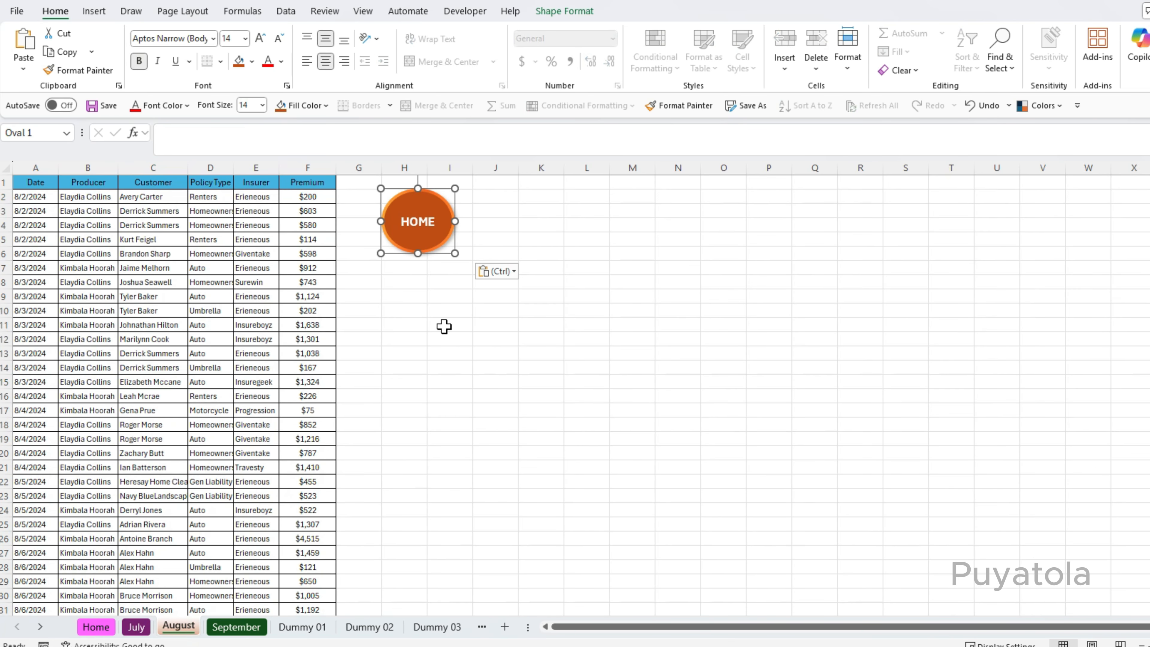
Paste the HOME oval near the top of the September and Dummy 01 sheets as well.
click(237, 628)
click(392, 198)
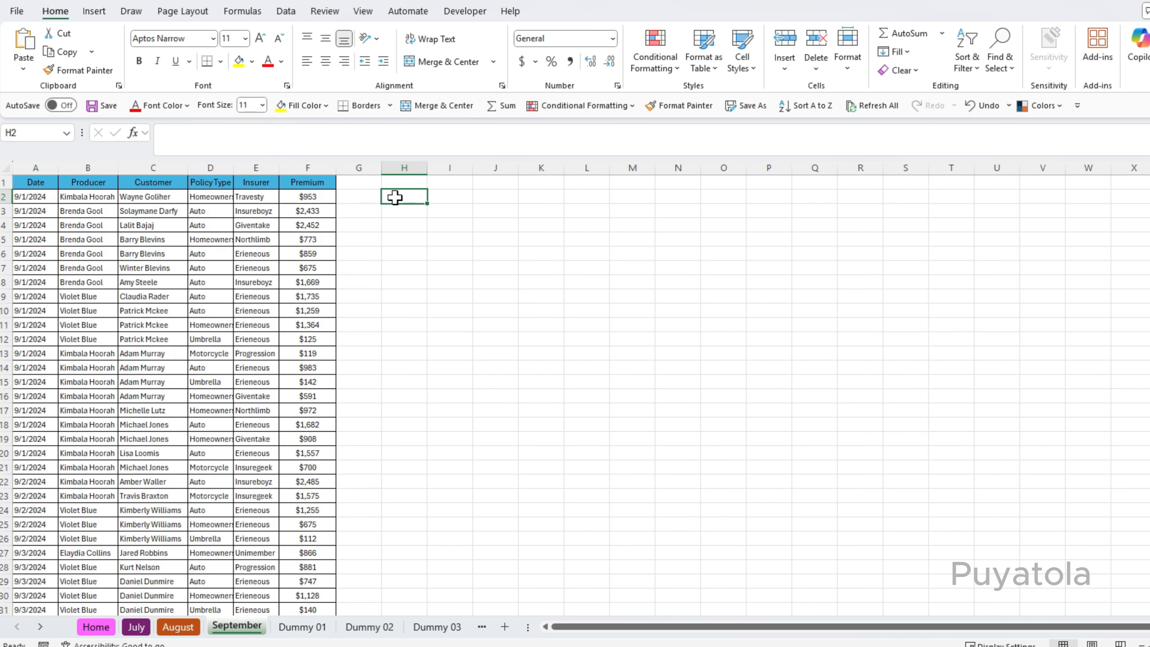
key(ctrl+v)
click(303, 626)
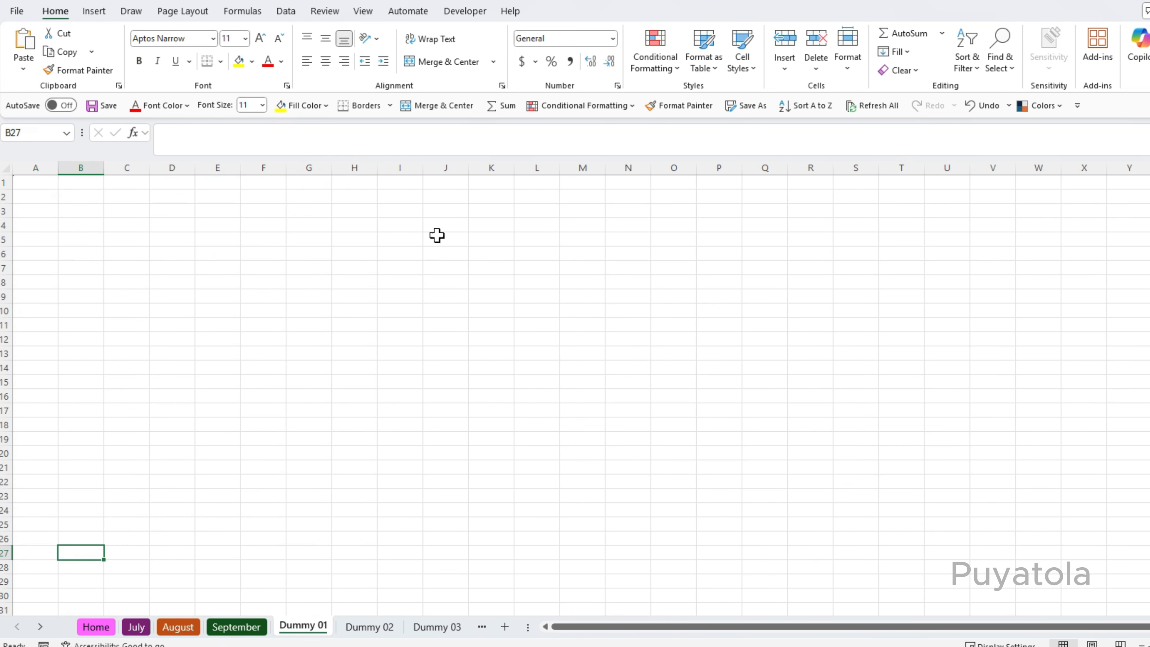
click(362, 199)
key(ctrl+v)
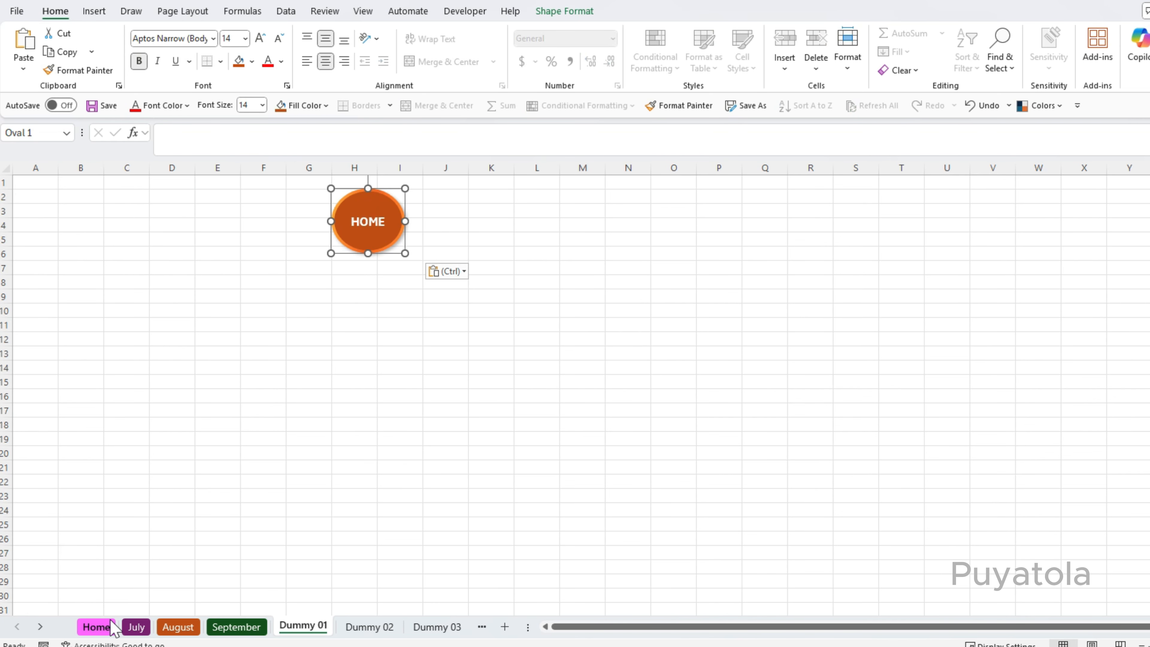